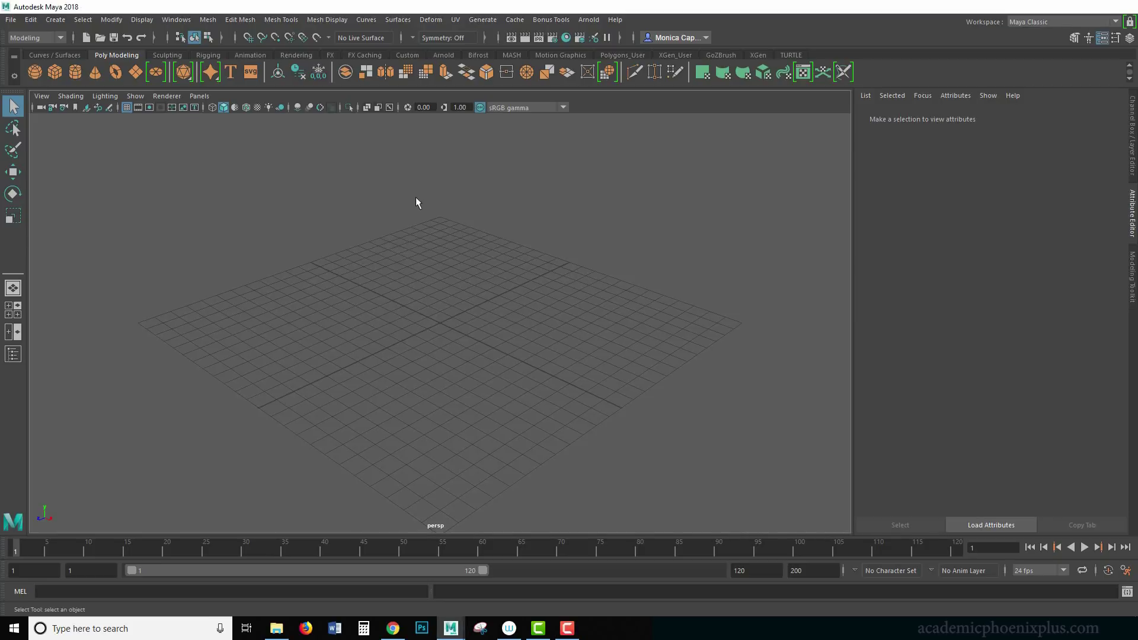
Step: Create a polygon torus and scale it up, showing its construction settings
left_click(116, 72)
key("r")
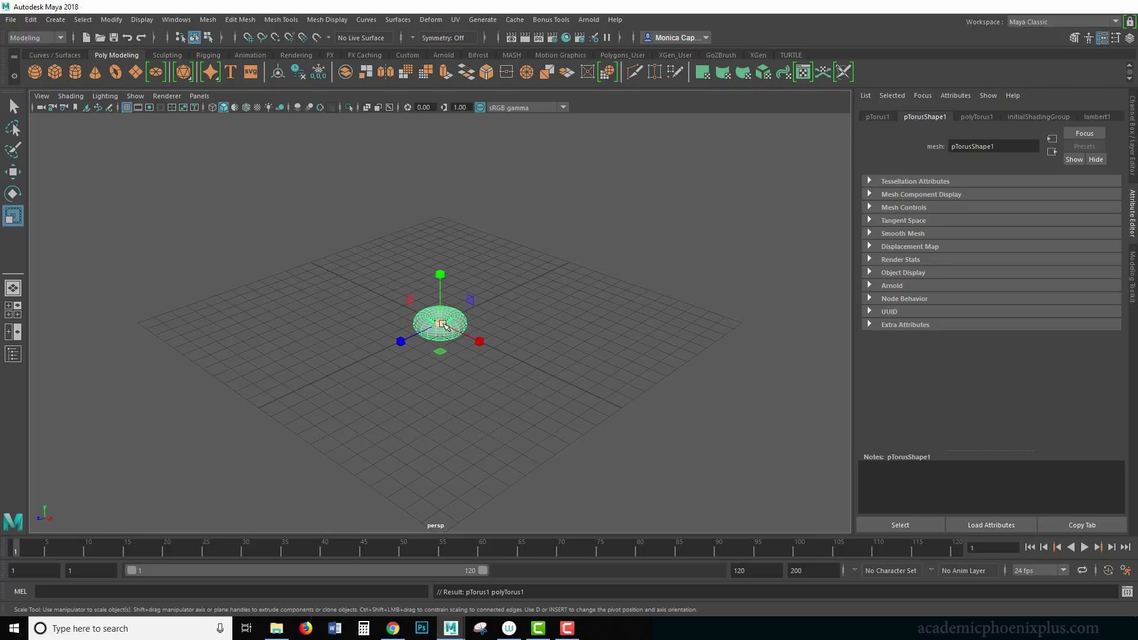
left_click_drag(451, 327, 536, 356)
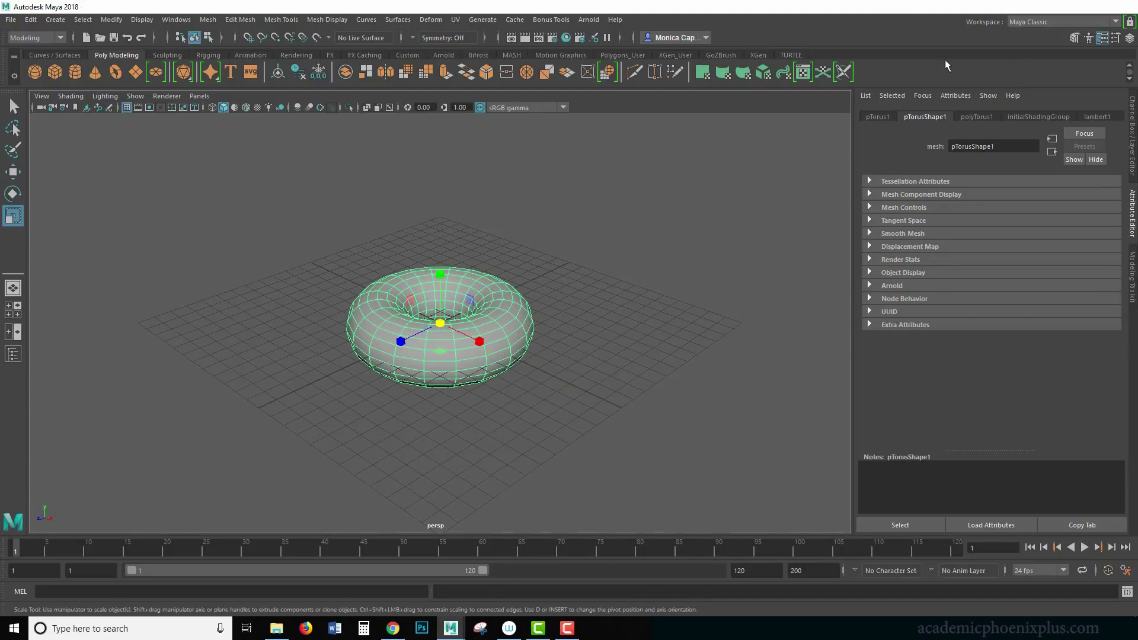
left_click(1133, 134)
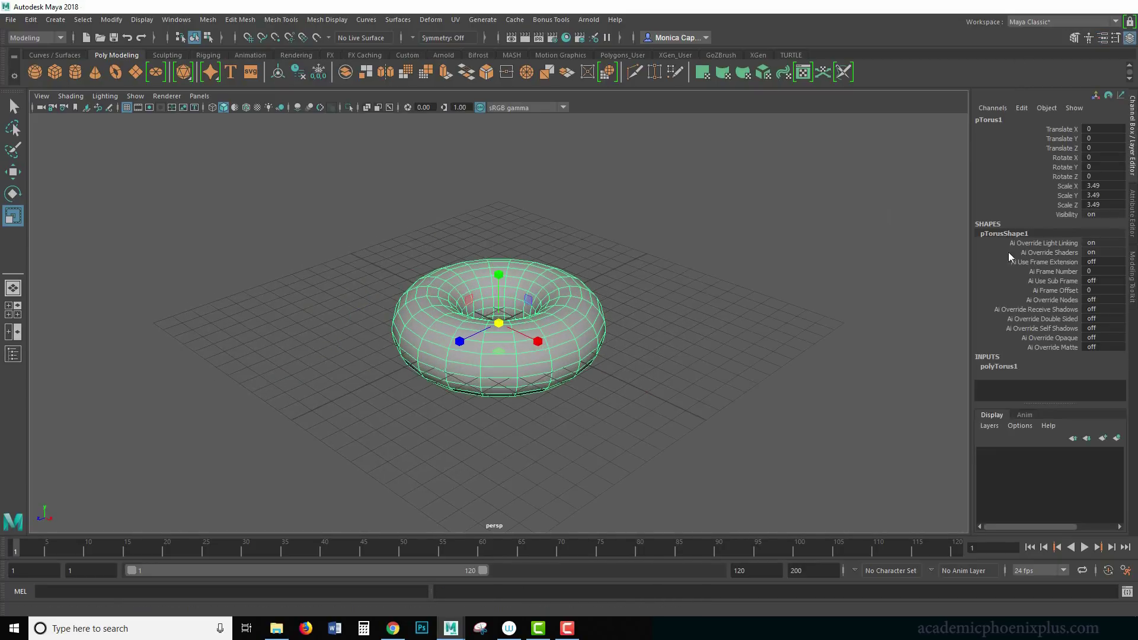
left_click(999, 367)
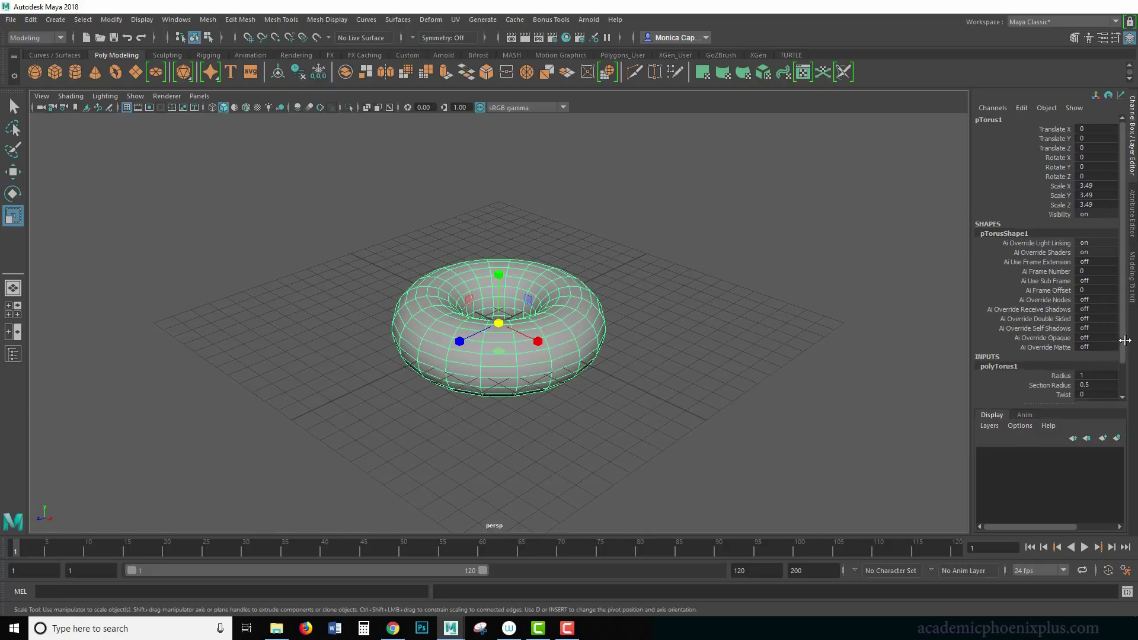
scroll(1106, 365, "down", 2)
Step: Set the torus to radius 4.41, section radius 0.1 and 39 axis subdivisions
left_click(1064, 343)
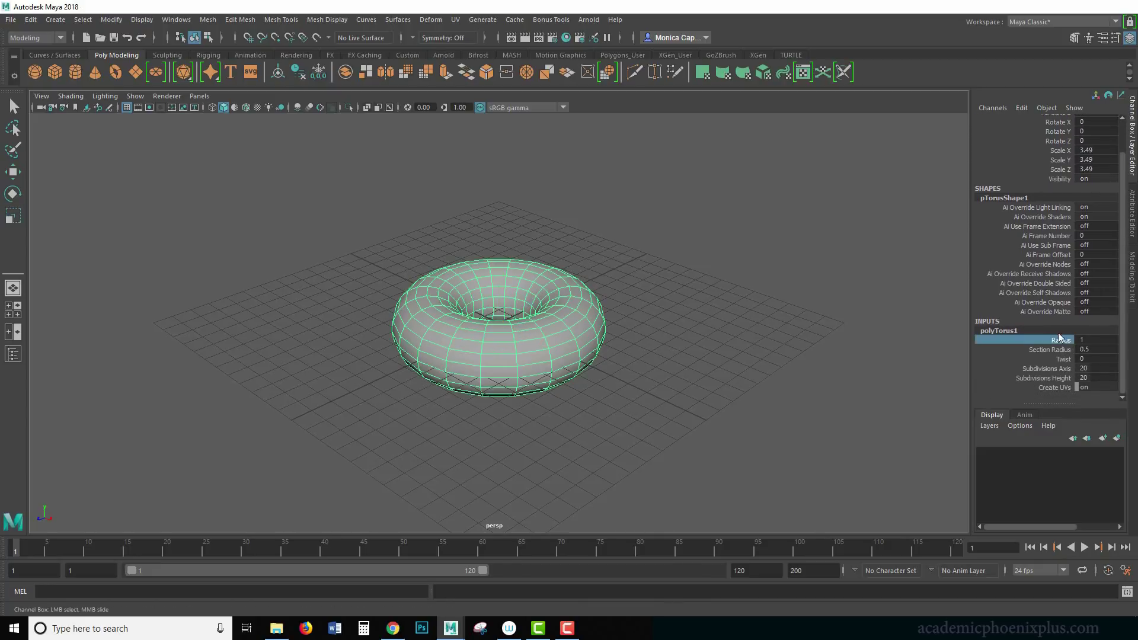
middle_click_drag(721, 272, 668, 265)
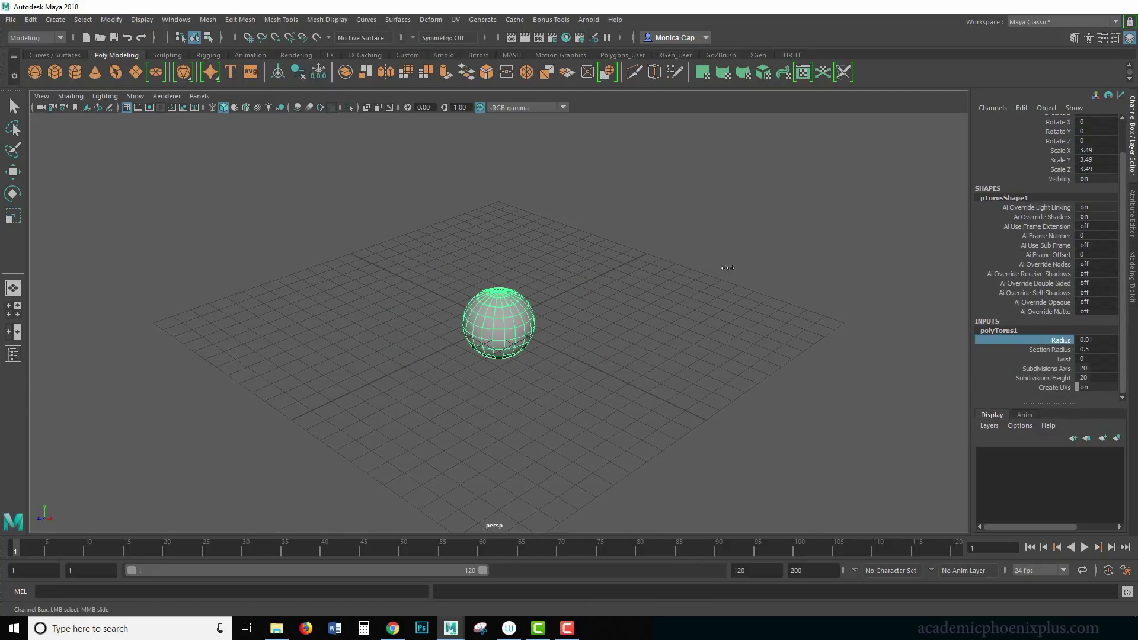
middle_click_drag(756, 271, 676, 265)
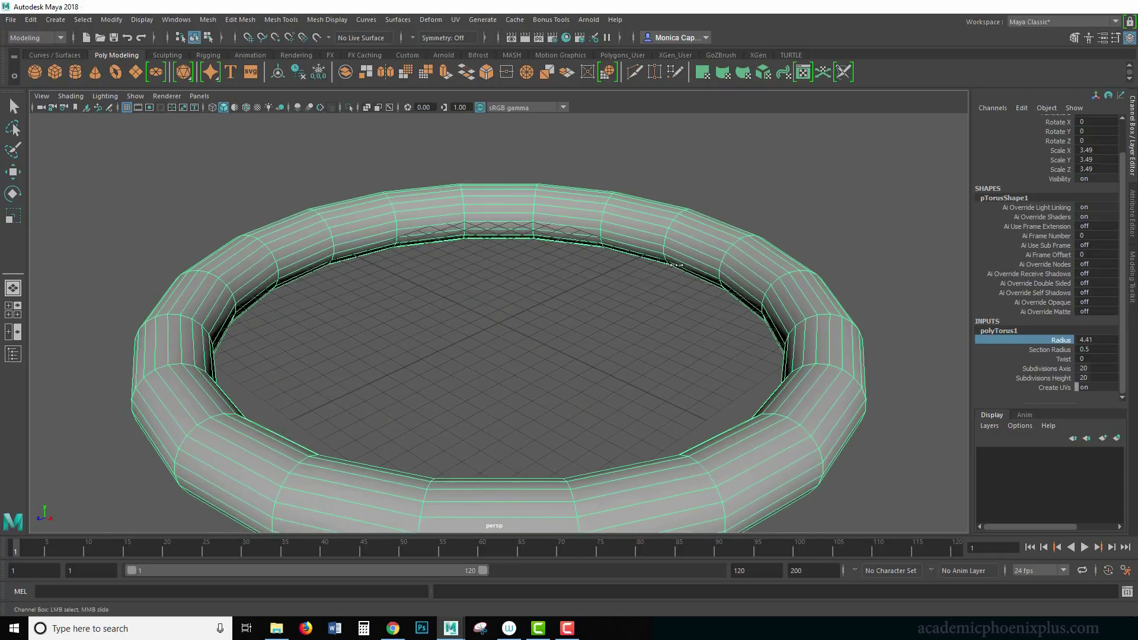
left_click(1049, 349)
mouse_move(711, 321)
middle_mouse_down()
mouse_move(764, 321)
mouse_move(712, 321)
mouse_move(720, 322)
middle_mouse_up()
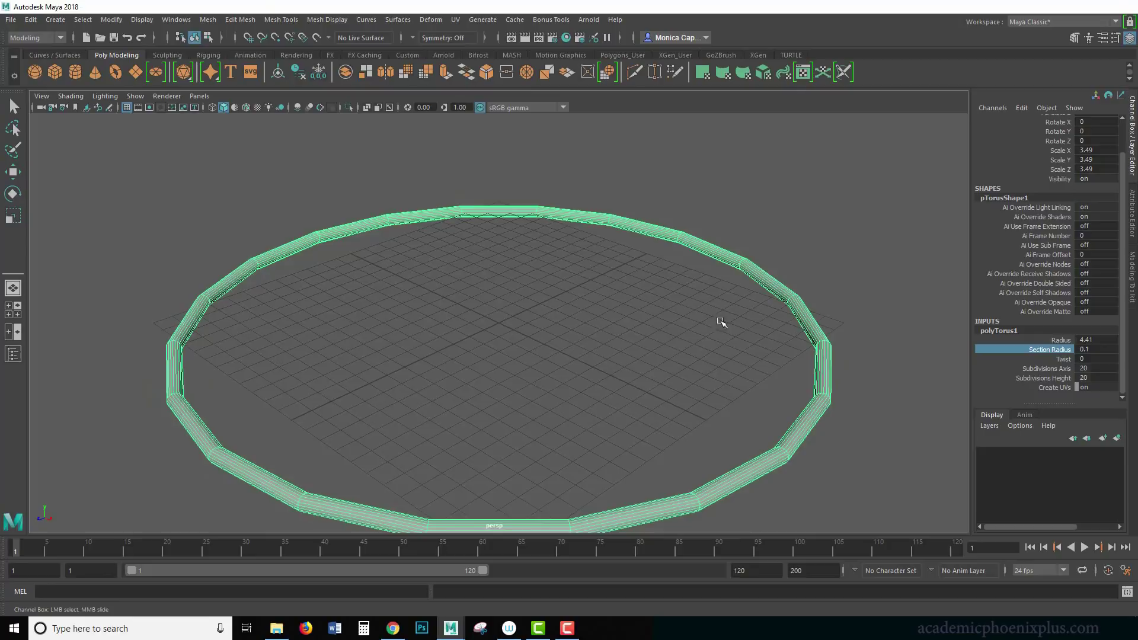
left_click(1061, 367)
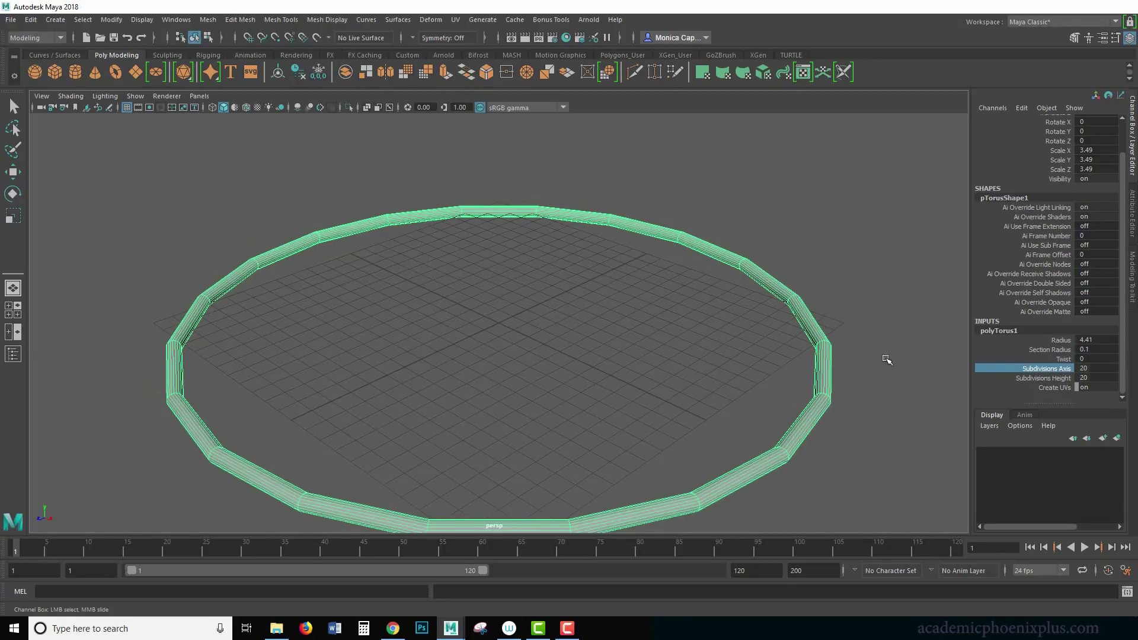
middle_click_drag(673, 337, 631, 347)
Step: Scale the ring down to about 0.932 and raise it above the grid
key("r")
left_click_drag(505, 325, 119, 331)
left_click_drag(538, 342, 520, 333)
key("w")
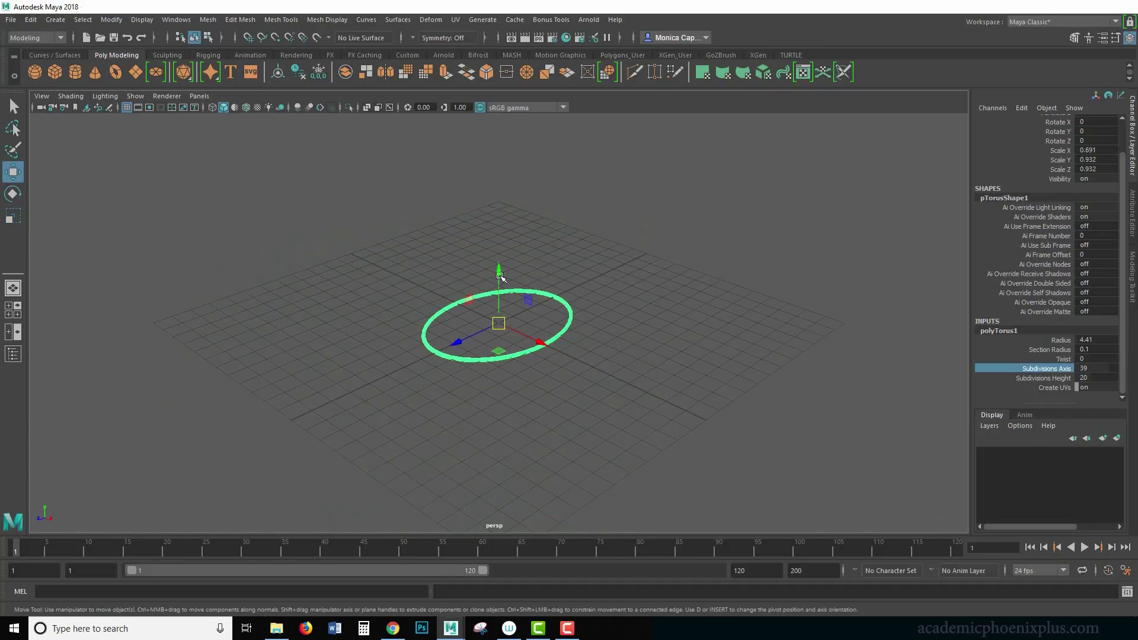
left_click_drag(504, 279, 508, 226)
key("ctrl+z")
key("ctrl+z")
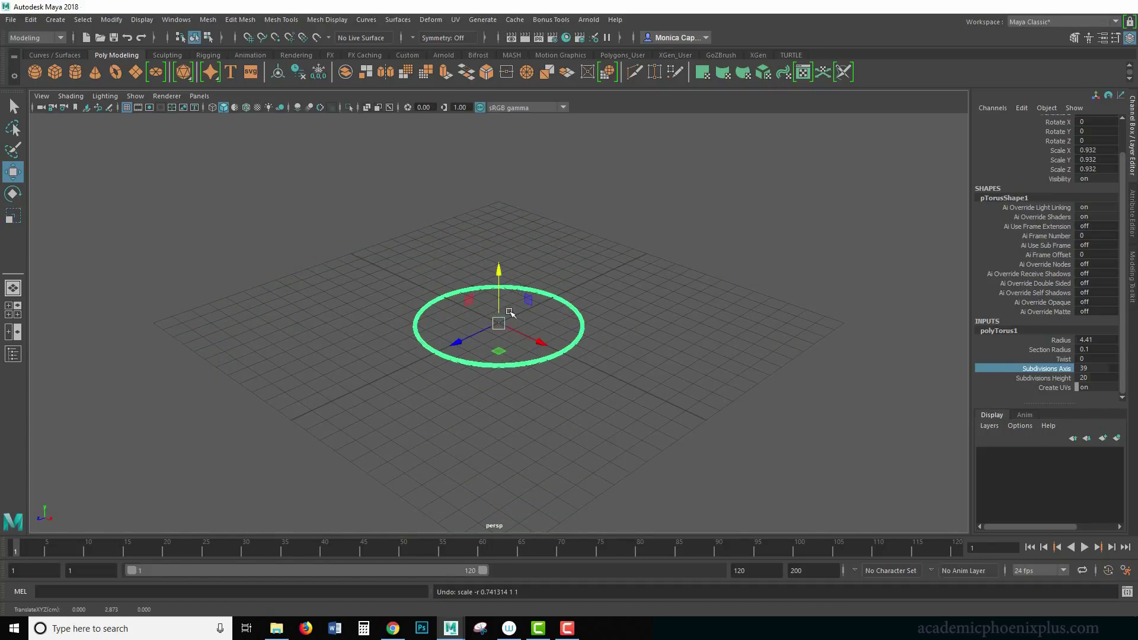
left_click_drag(503, 276, 507, 195)
left_click_drag(459, 268, 512, 261)
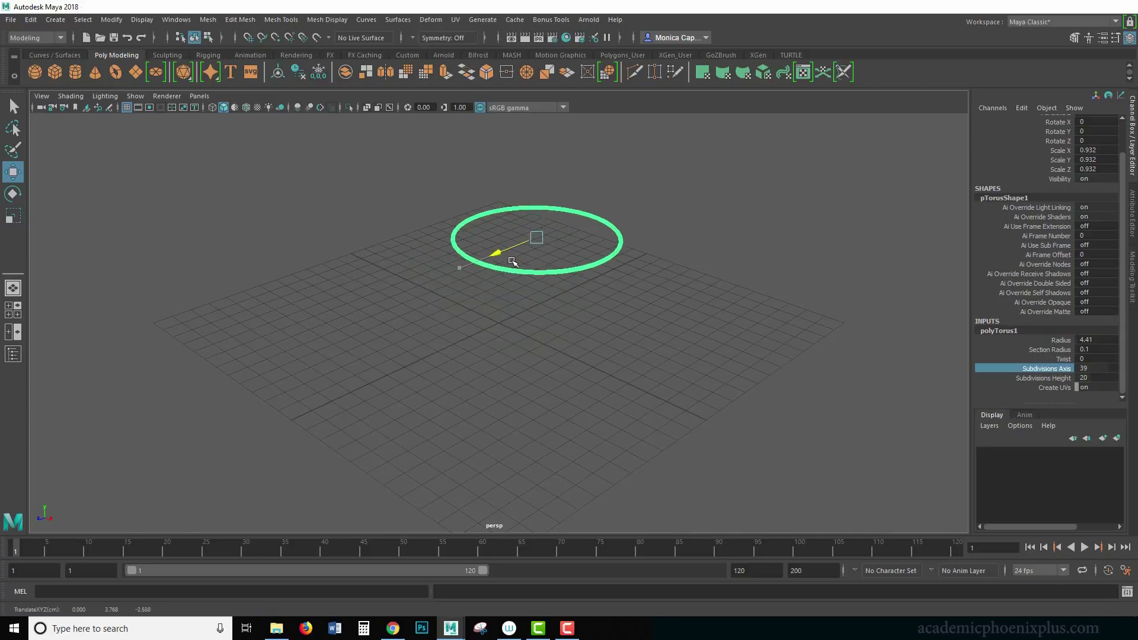
Step: Create a polygon cylinder and centre it inside the ring from the top view
left_click(531, 326)
left_click(75, 71)
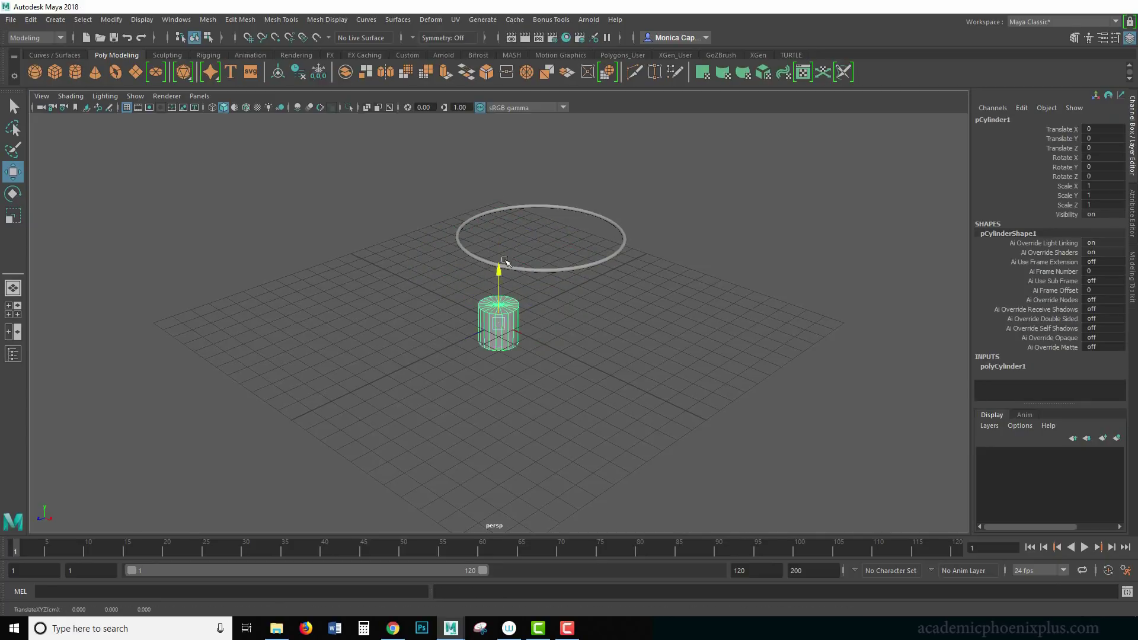
left_click_drag(499, 269, 557, 380)
key("space")
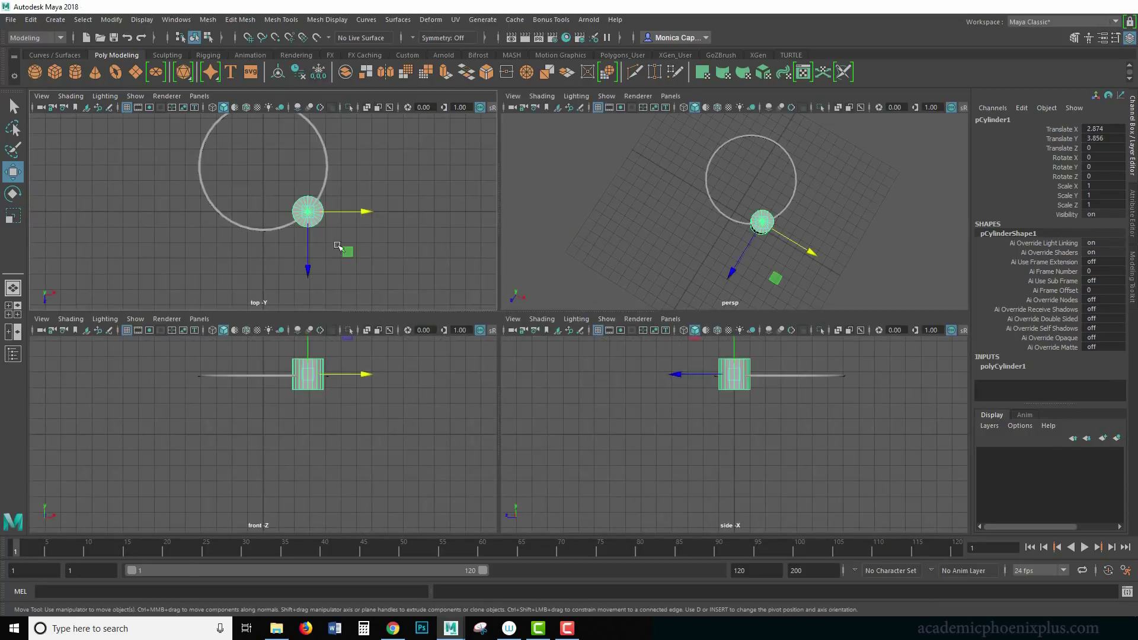
key("space")
middle_click_drag(664, 233, 642, 274)
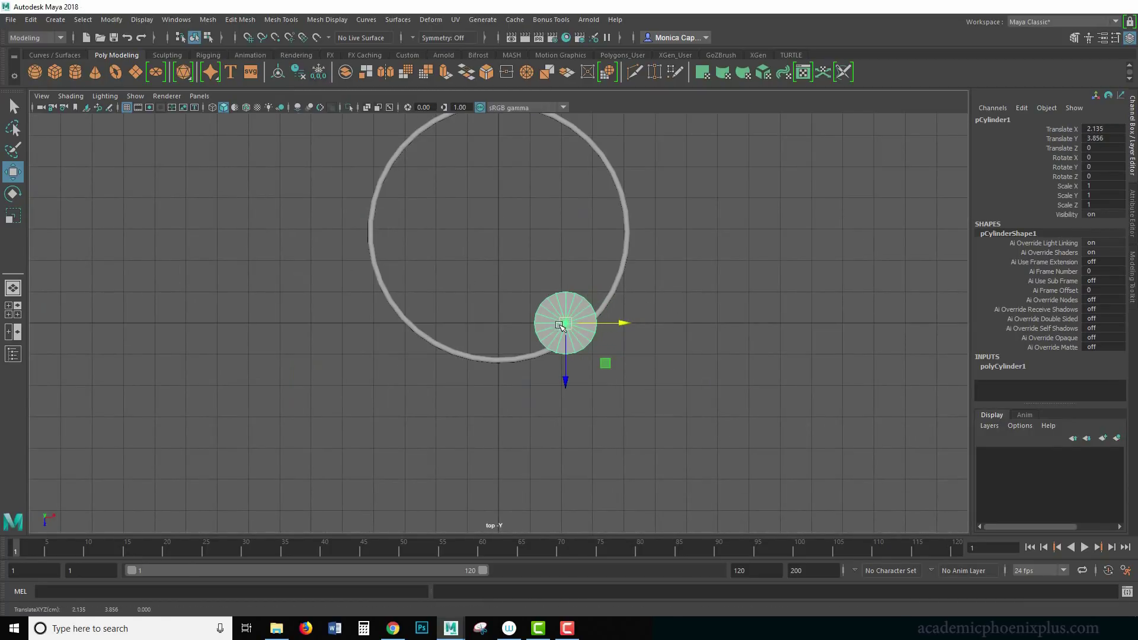
left_click_drag(560, 325, 666, 302)
Step: Scale the cylinder up to 4.129 and set its cap subdivisions to 0
key("r")
key("w")
left_click_drag(498, 227, 503, 235)
key("r")
key("w")
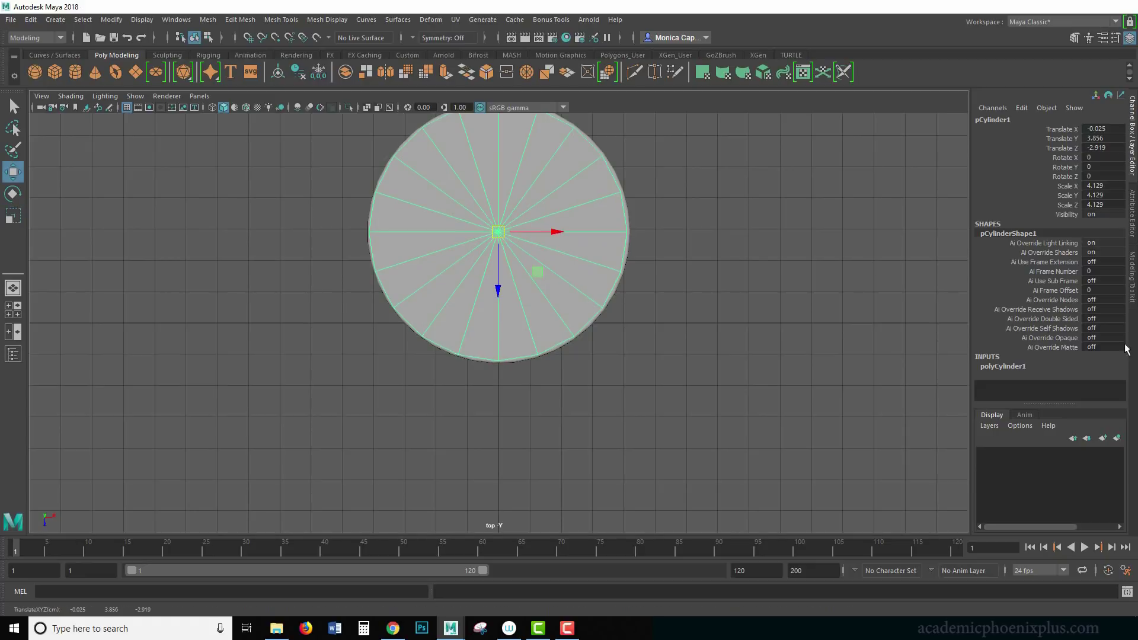
left_click(1011, 367)
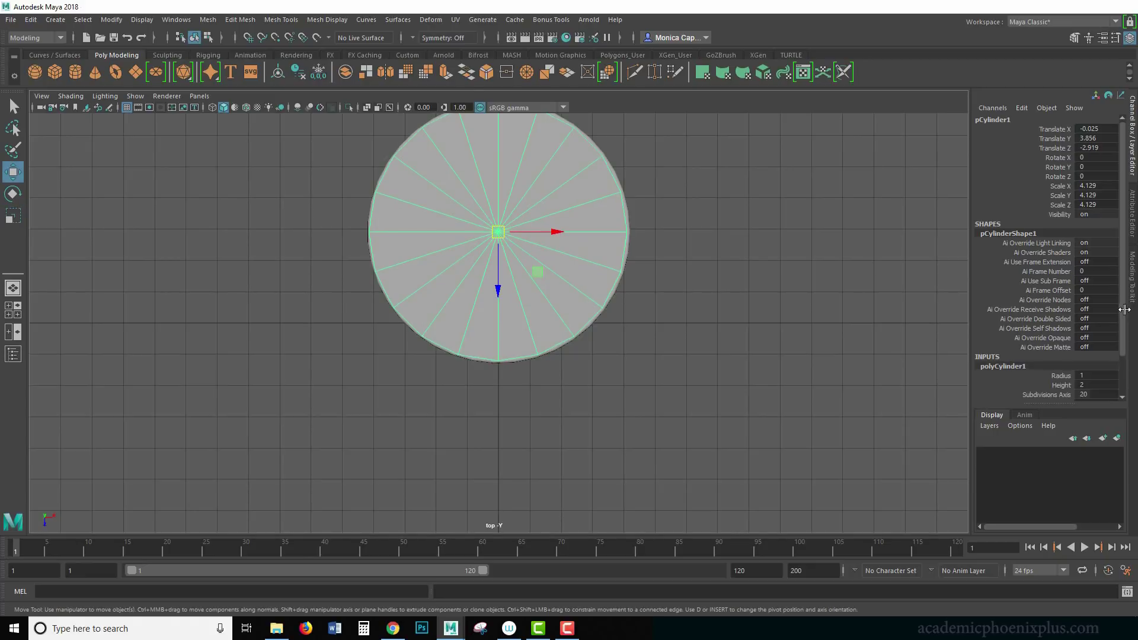
scroll(1118, 346, "down", 2)
left_click(1064, 359)
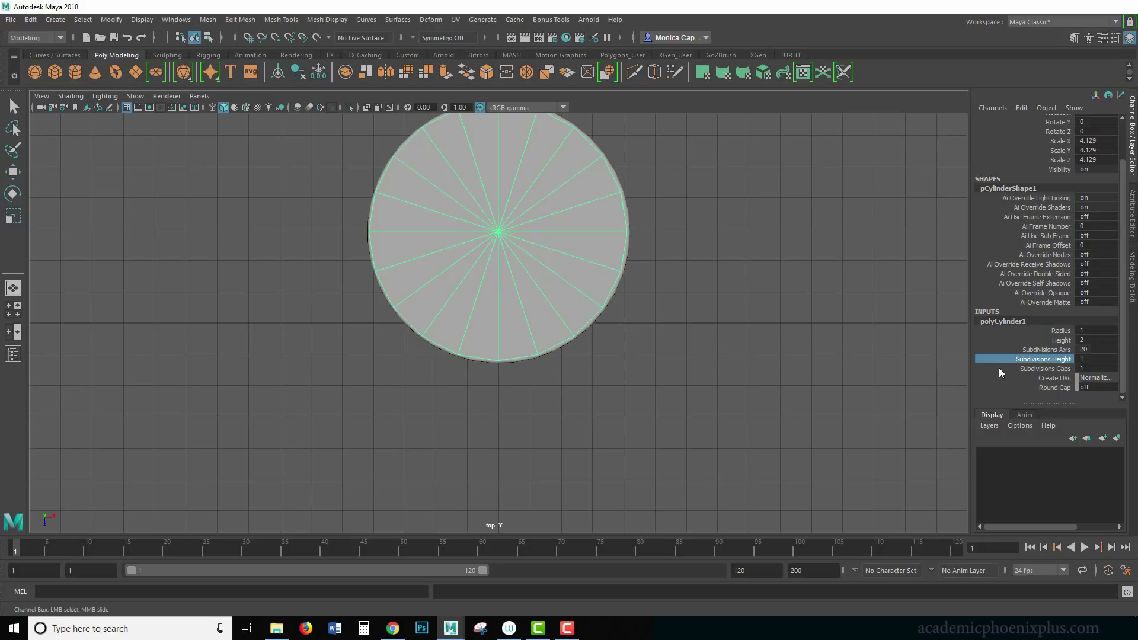
left_click(1064, 371)
middle_click_drag(833, 353, 799, 353)
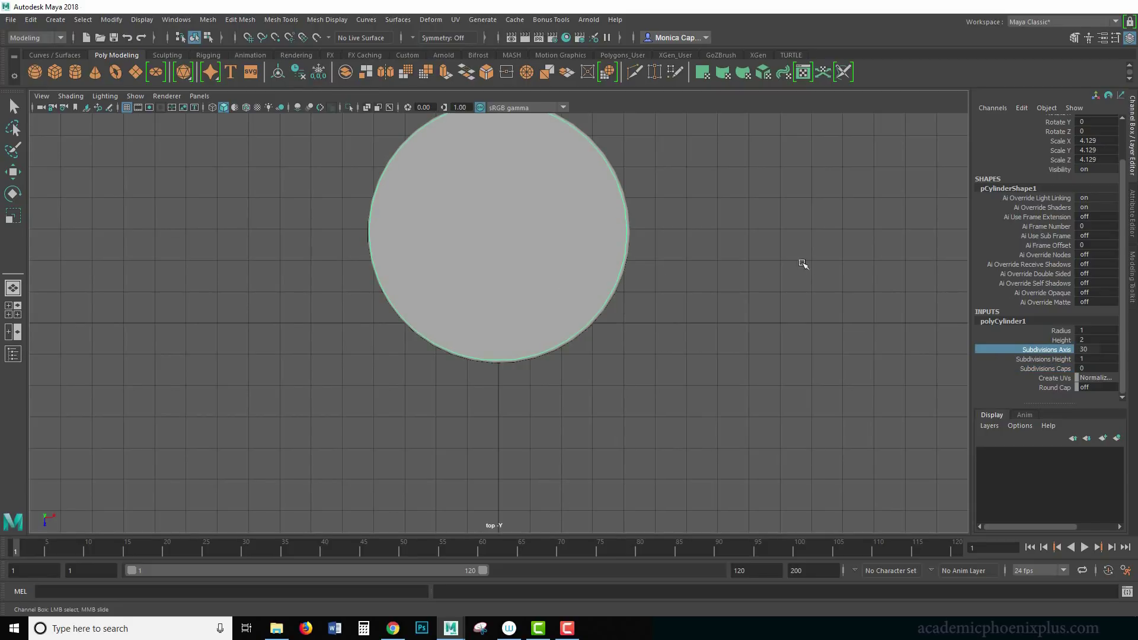
Step: Lower the cylinder onto the grid and switch to face selection
key("space")
key("space")
left_click_drag(635, 332, 641, 263, "alt")
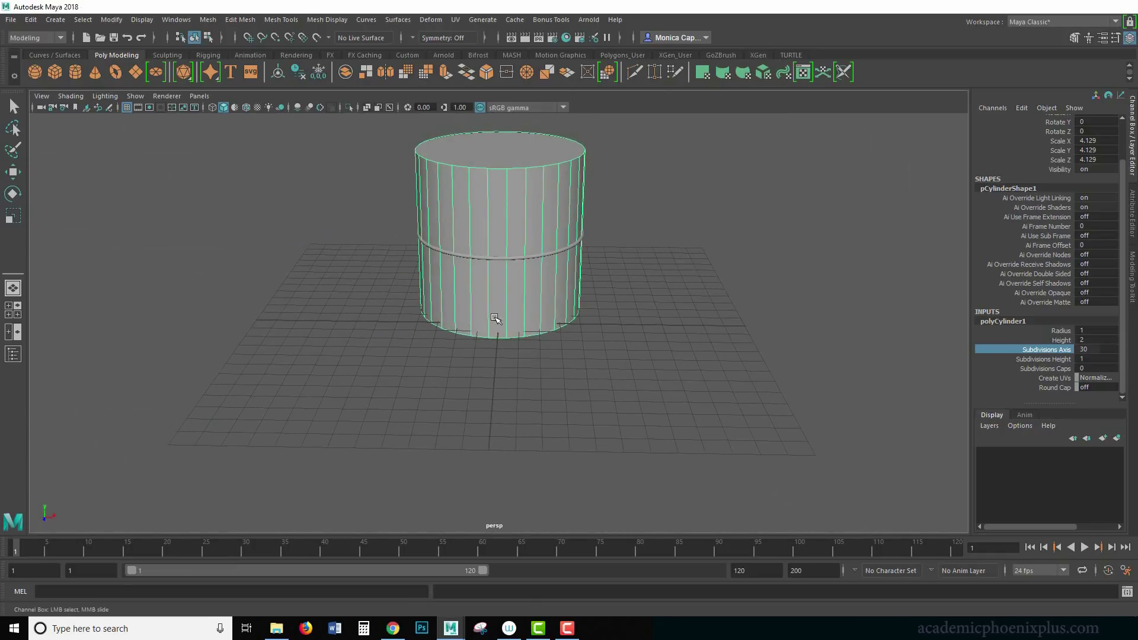
key("w")
left_click_drag(489, 172, 483, 246)
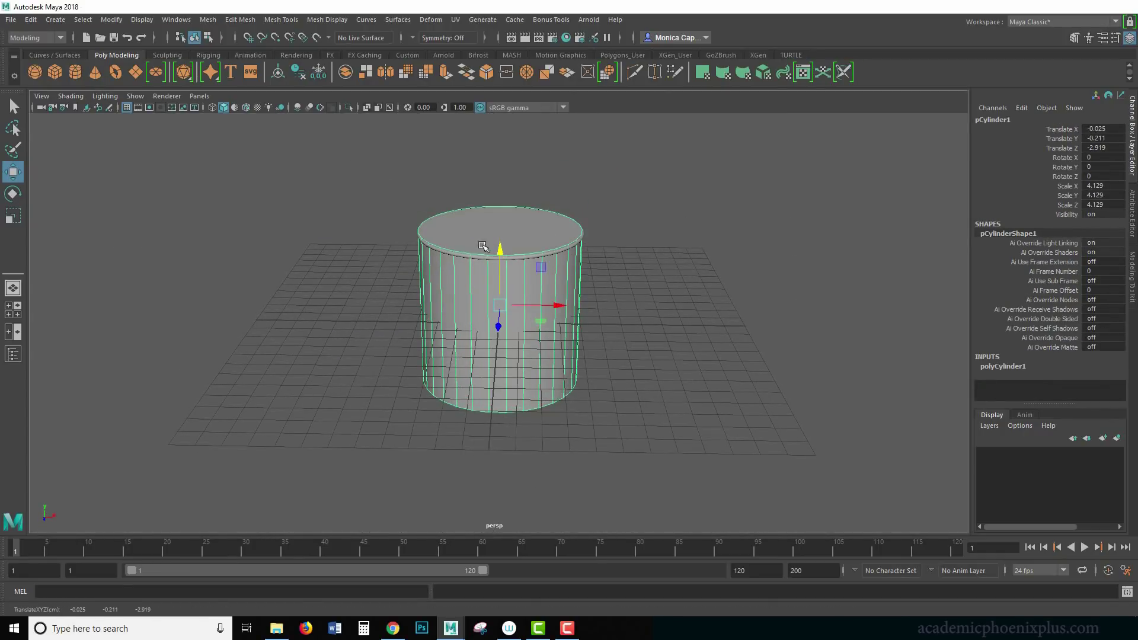
right_click_drag(525, 226, 526, 254)
Step: Delete the cylinder's top and bottom cap faces
left_click(528, 233)
key("Delete")
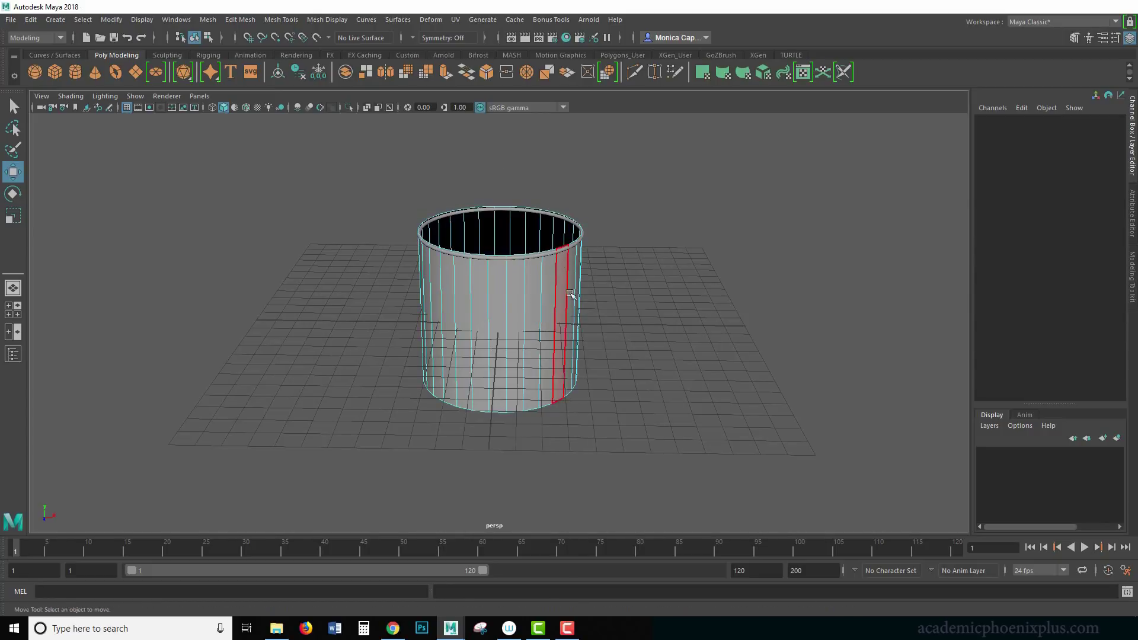
left_click_drag(566, 435, 478, 409, "alt")
left_click(518, 434)
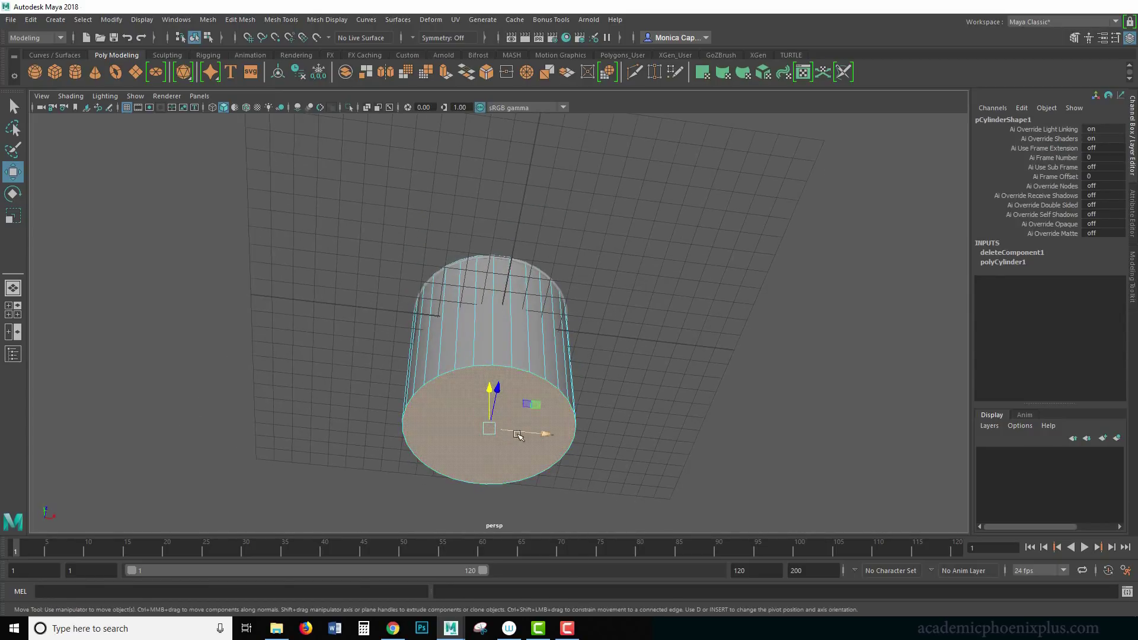
key("Delete")
left_click_drag(676, 340, 681, 285, "alt")
key("F8")
Step: Set the cylinder's height subdivisions to 4
left_click(1003, 385)
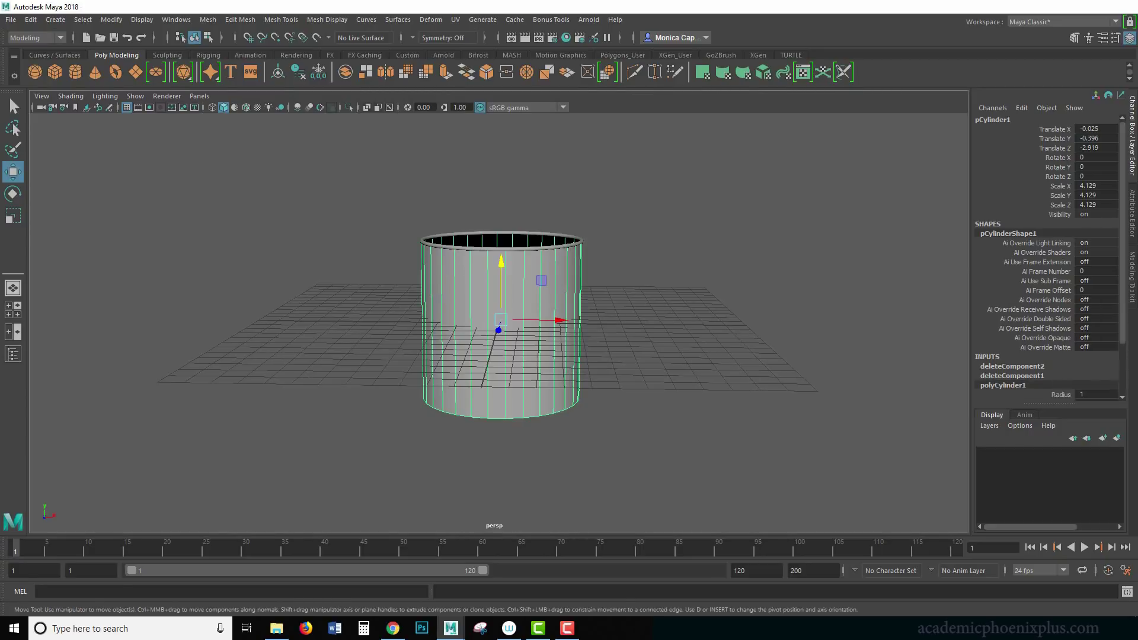
scroll(1117, 355, "down", 3)
left_click(1044, 358)
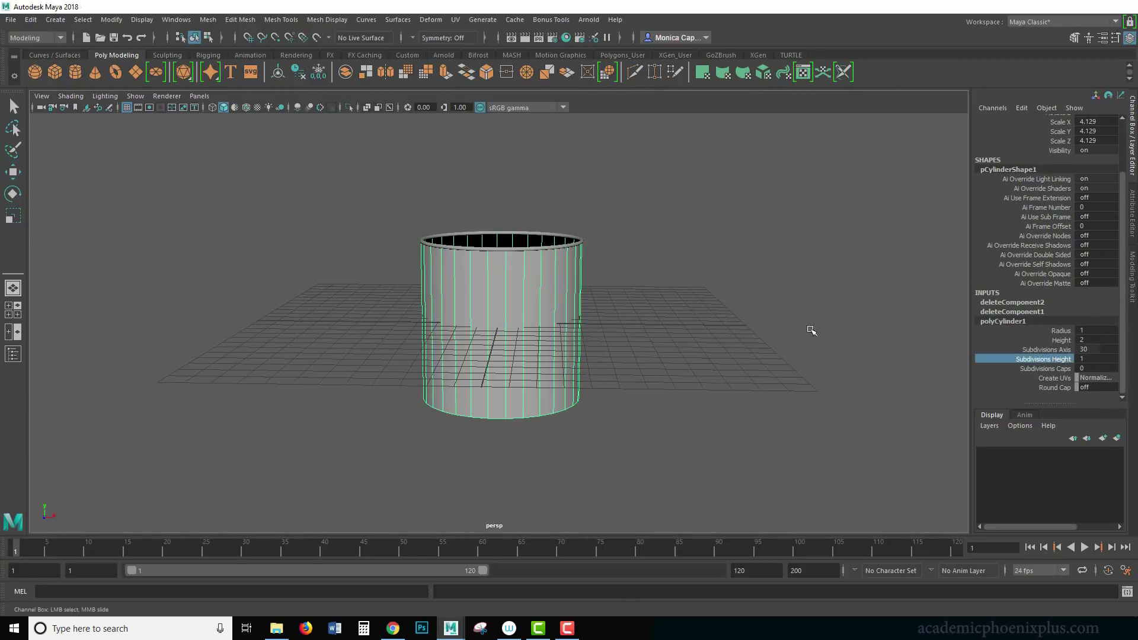
middle_click_drag(726, 300, 746, 301)
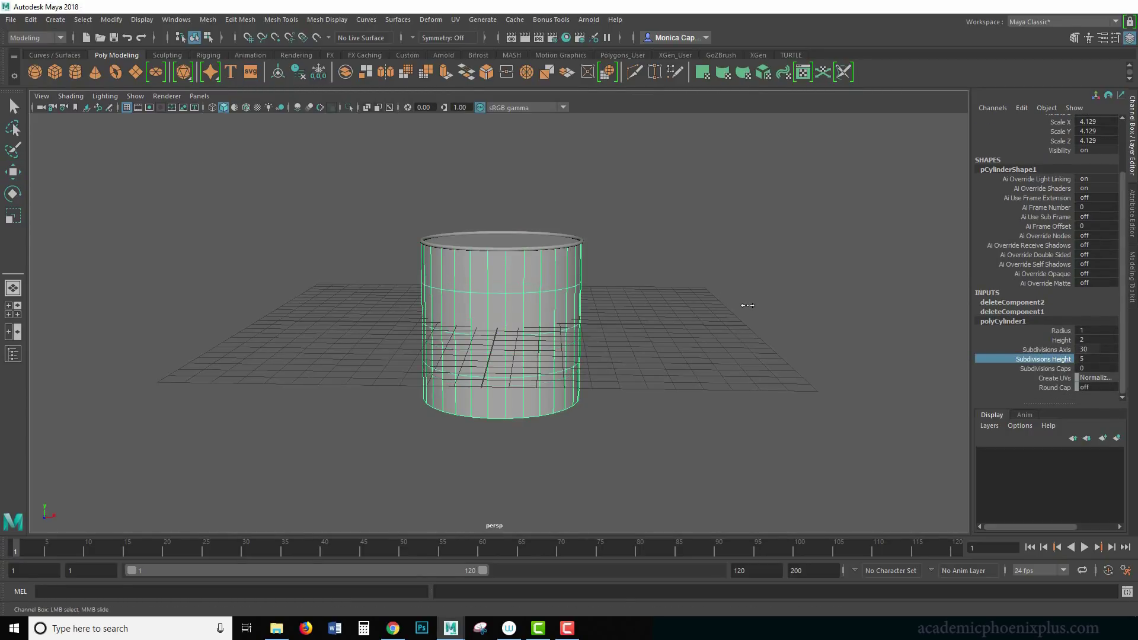
Step: Delete the rebuilt top and bottom caps, then switch to edge selection
left_click_drag(747, 303, 678, 310, "alt")
right_click(545, 252)
left_click(545, 284)
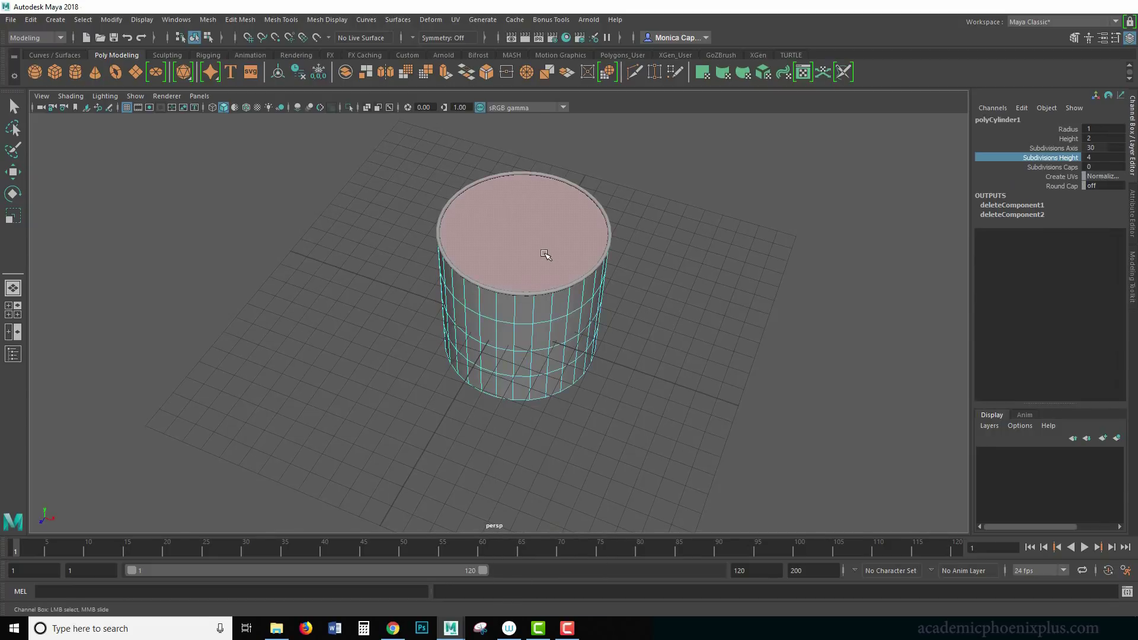
left_click(542, 255)
key("w")
key("Delete")
left_click_drag(578, 428, 599, 333, "alt")
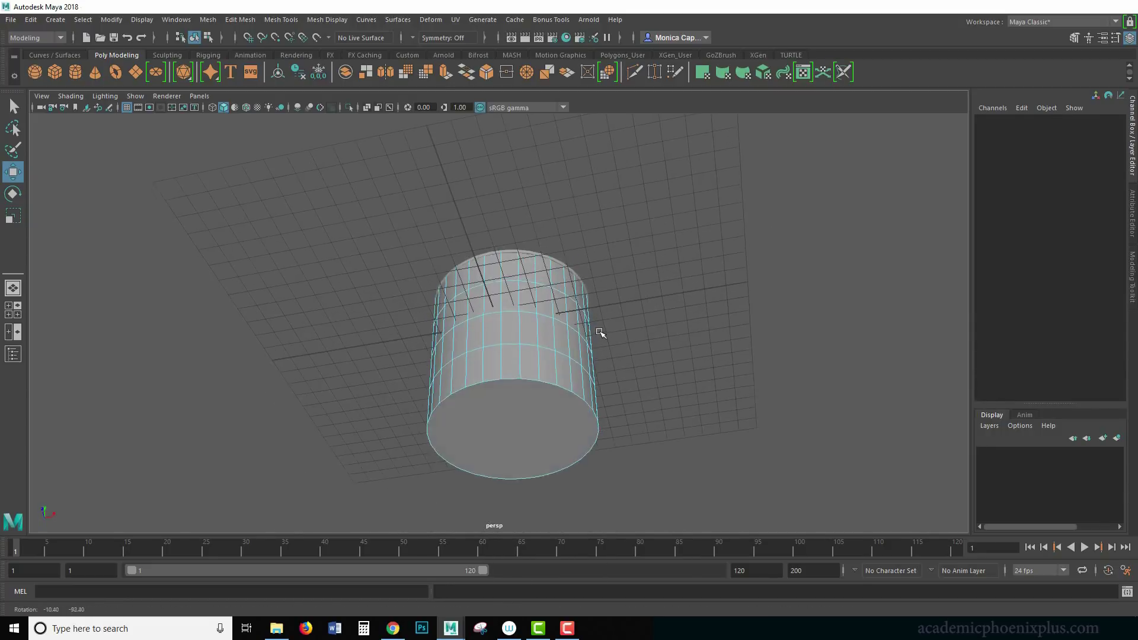
left_click(518, 417)
key("Delete")
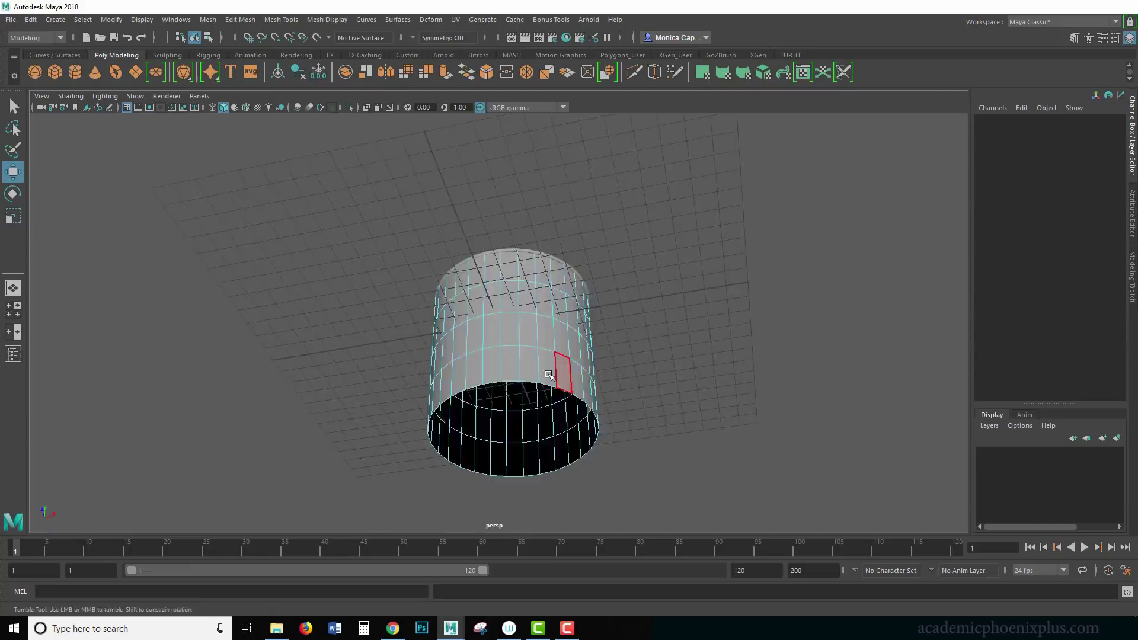
left_click_drag(553, 368, 555, 343, "alt")
right_click(555, 320)
left_click(559, 272)
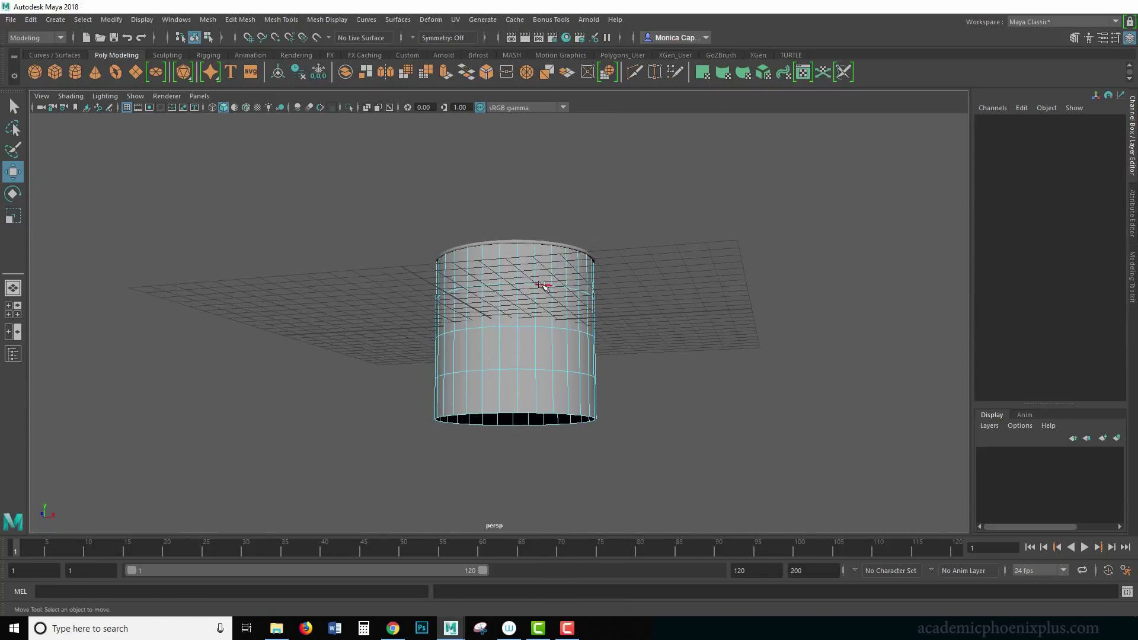
Step: Pinch the tube's middle, bottom and lower-middle edge loops inward
left_click(543, 285)
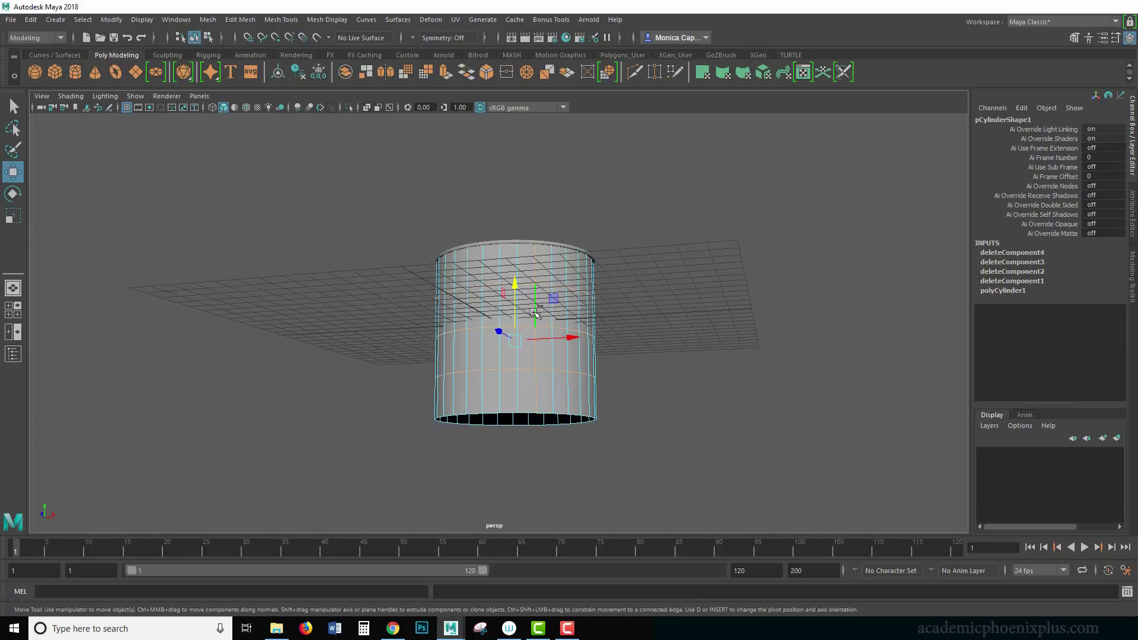
key("r")
left_click_drag(510, 338, 507, 346)
left_click_drag(611, 440, 574, 389, "alt")
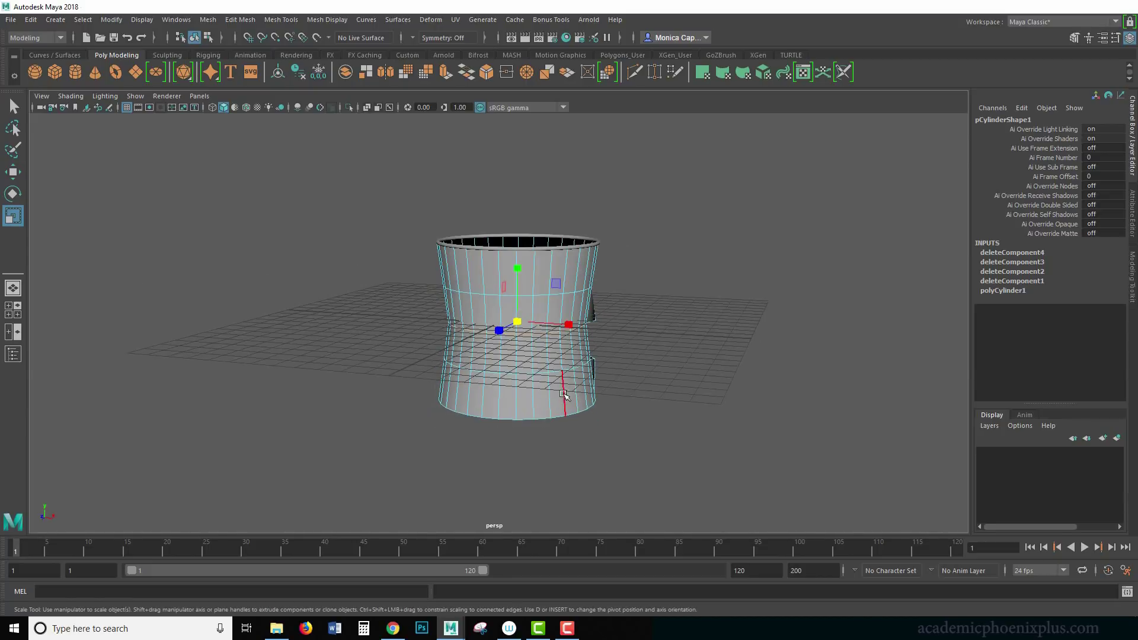
left_click(567, 394)
double_click(573, 414)
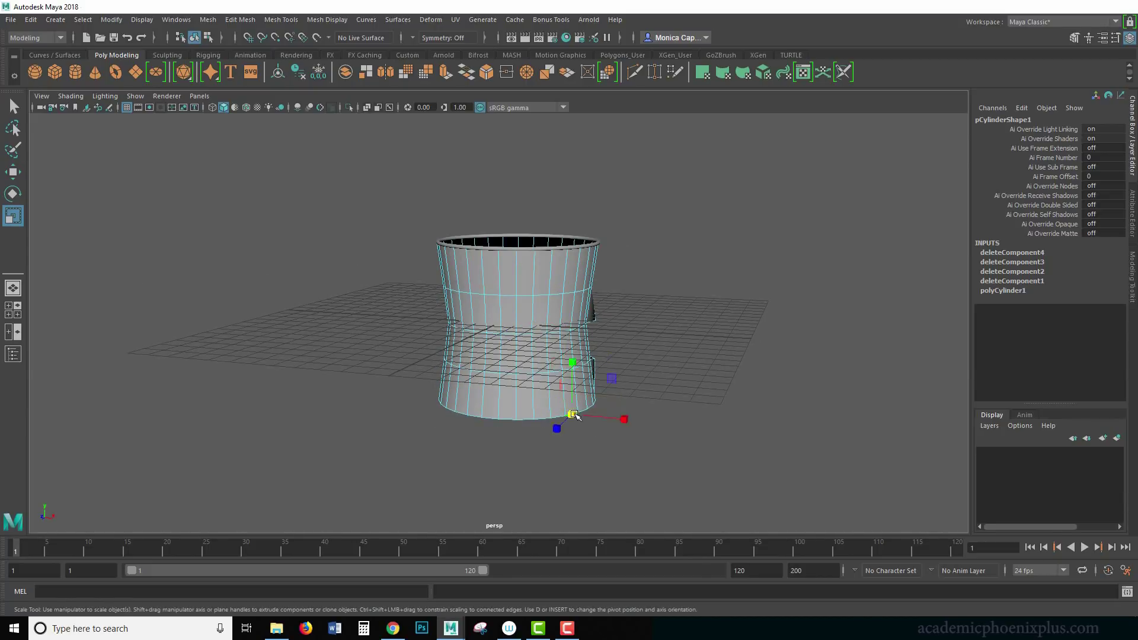
left_click_drag(517, 398, 487, 395)
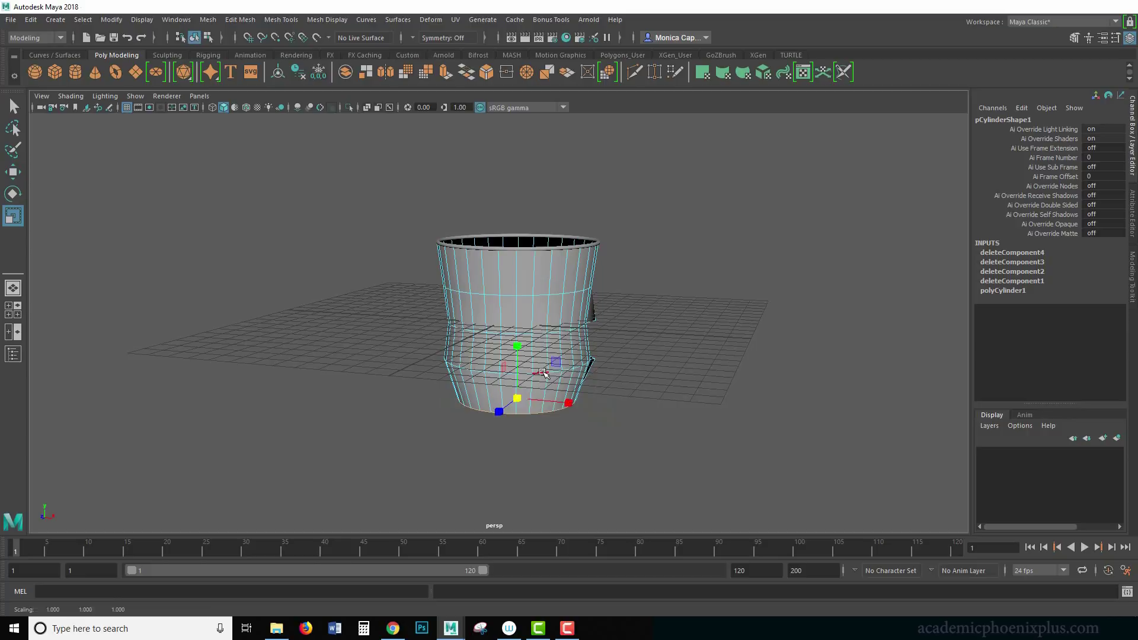
double_click(517, 362)
left_click_drag(517, 357, 643, 377)
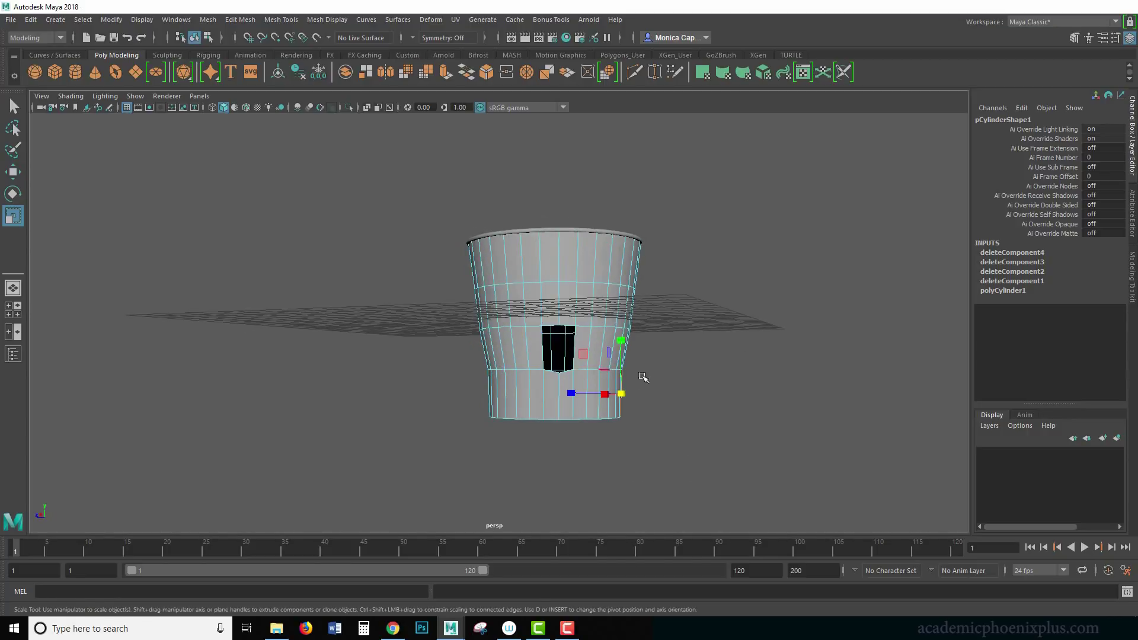
Step: Undo the loop scaling and deleted faces, restoring straight, unbroken walls
key("ctrl+z")
key("ctrl+z")
key("ctrl+z")
key("ctrl+z")
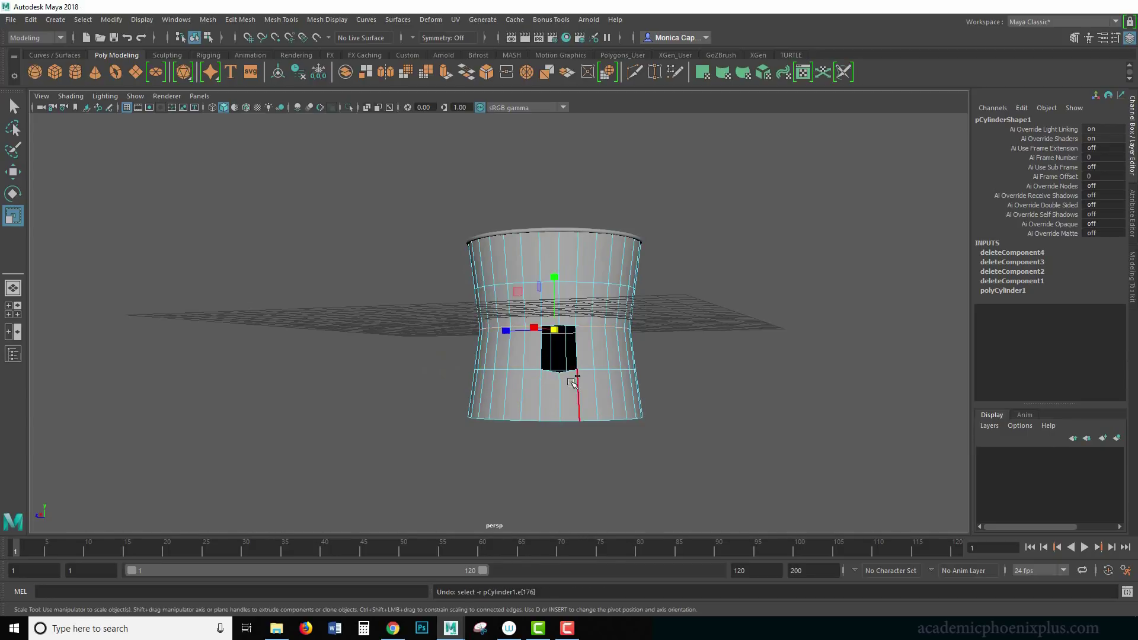
key("ctrl+z")
key("ctrl+z")
key("ctrl+z")
key("ctrl+z")
key("ctrl+z")
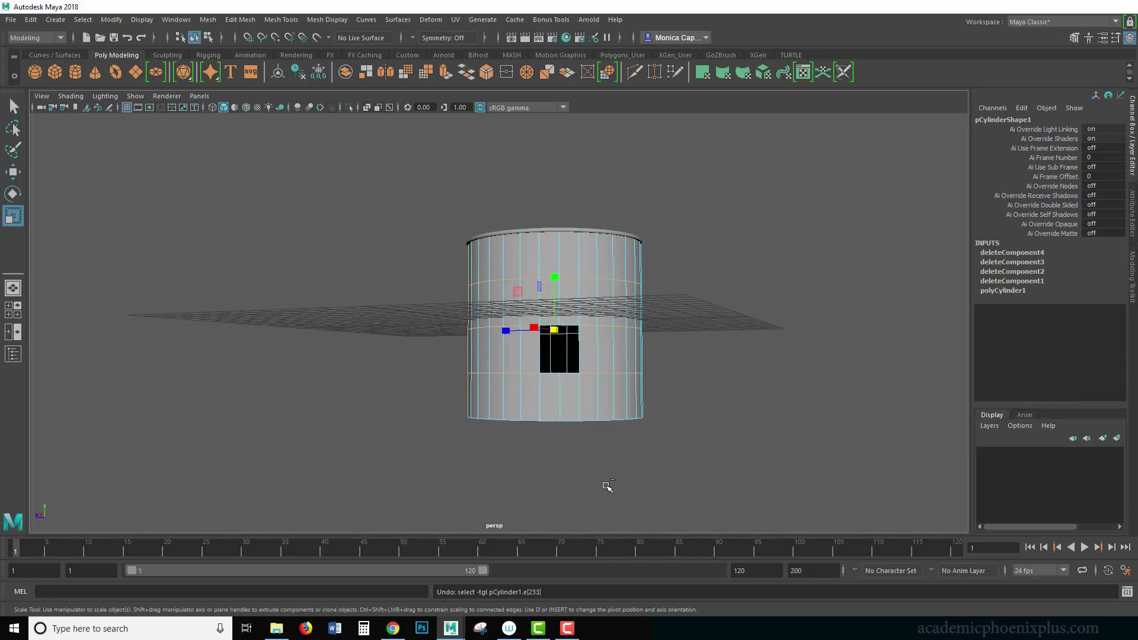
key("ctrl+z")
key("ctrl+z")
key("ctrl+z")
key("ctrl+z")
key("ctrl+z")
key("ctrl+z")
key("ctrl+z")
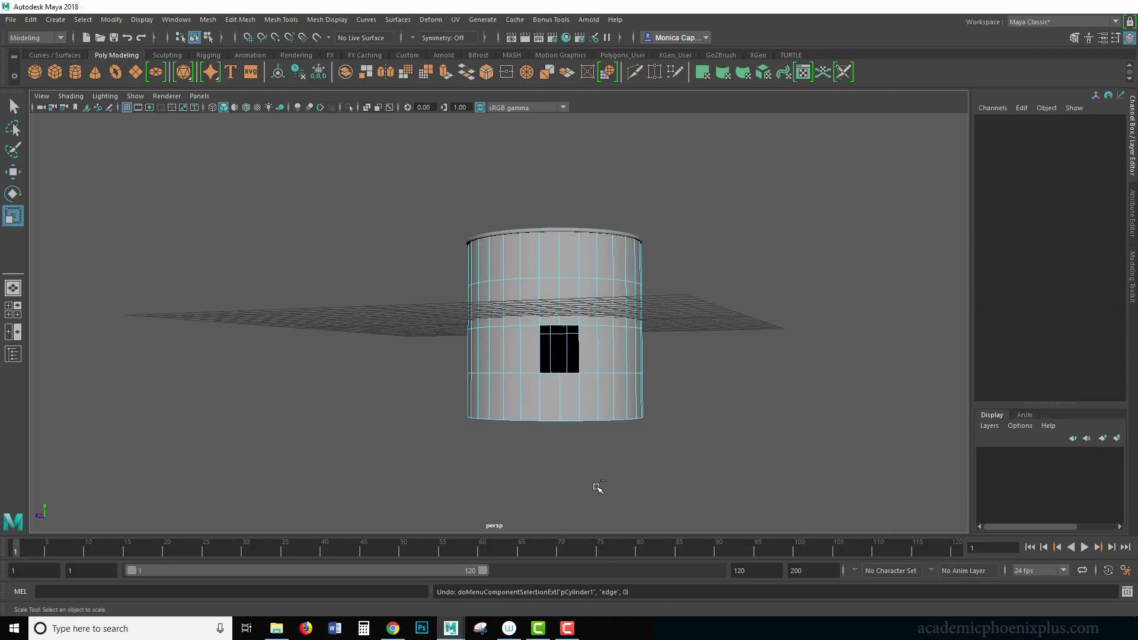
key("ctrl+z")
key("ctrl+z")
key("ctrl+z")
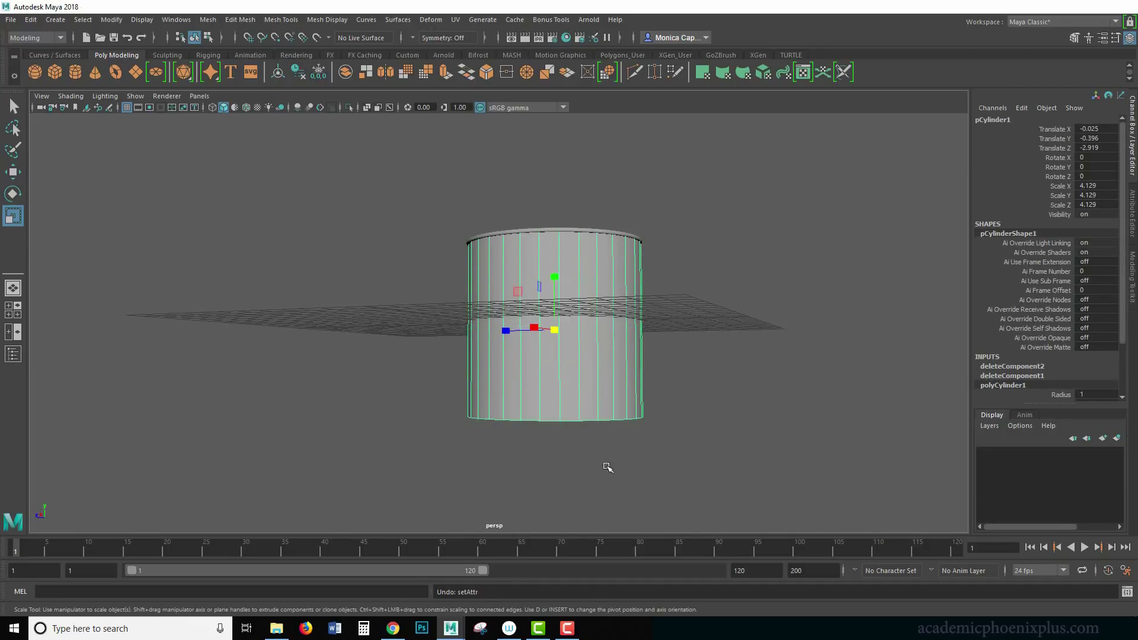
Step: Insert an edge loop near the bottom and scale the bottom rim inward
left_click_drag(607, 468, 575, 327, "alt")
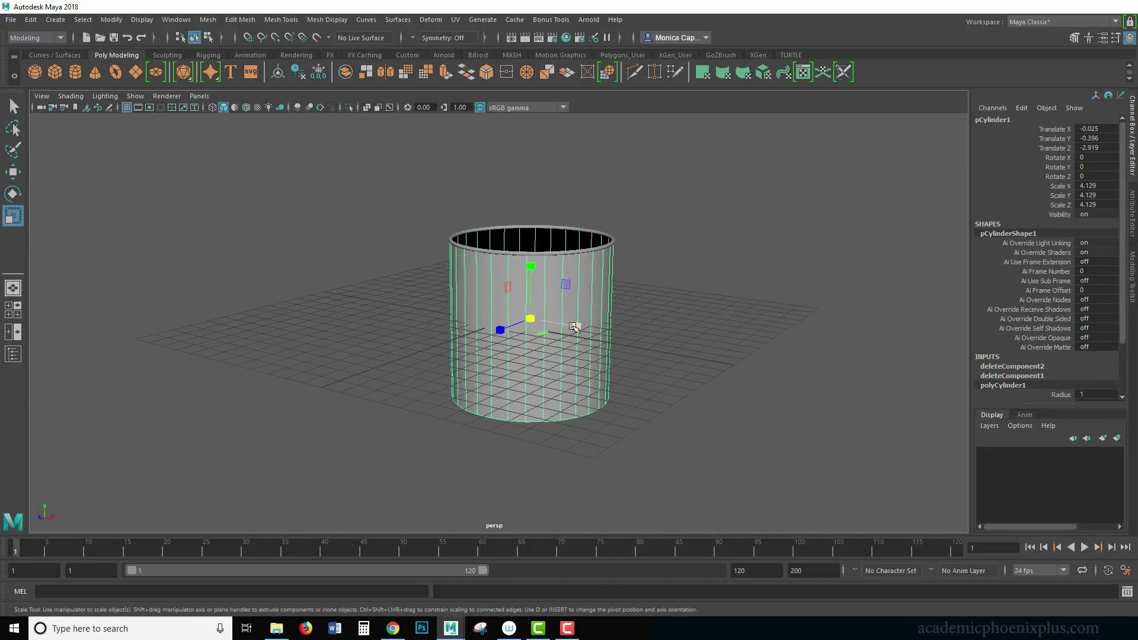
right_click(608, 291, "shift")
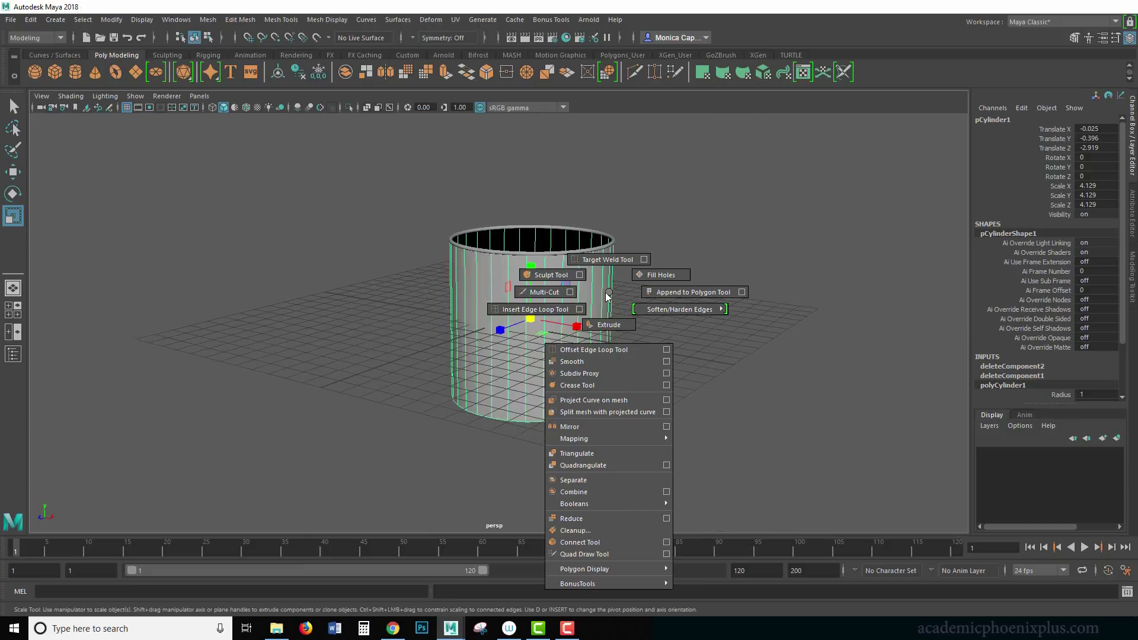
left_click(536, 309)
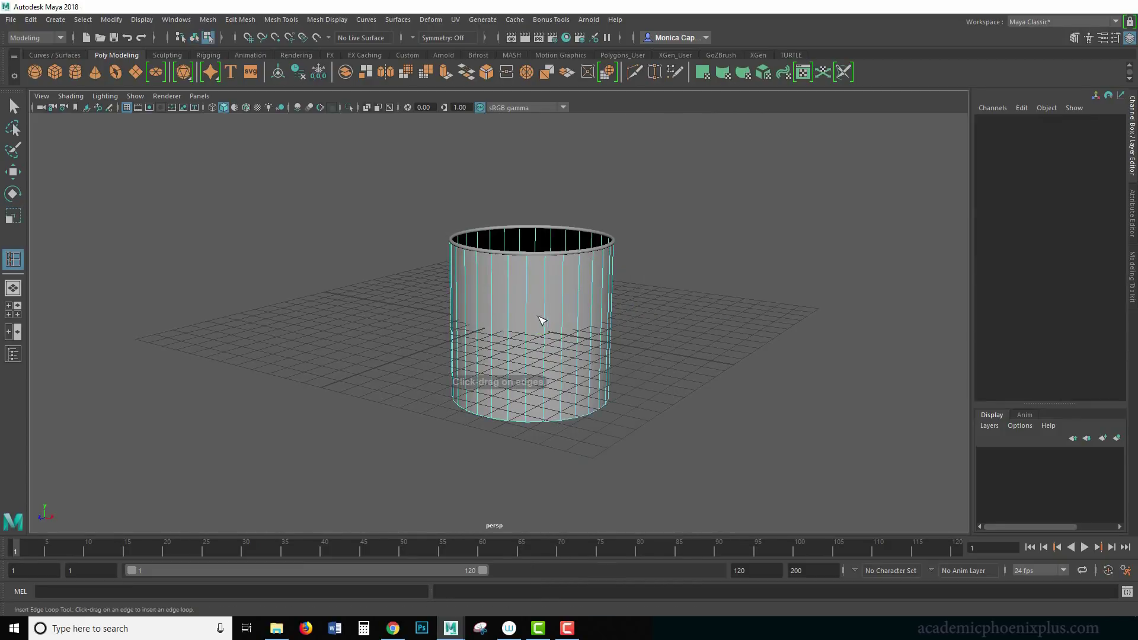
left_click(547, 401)
key("r")
left_click_drag(529, 371, 571, 445)
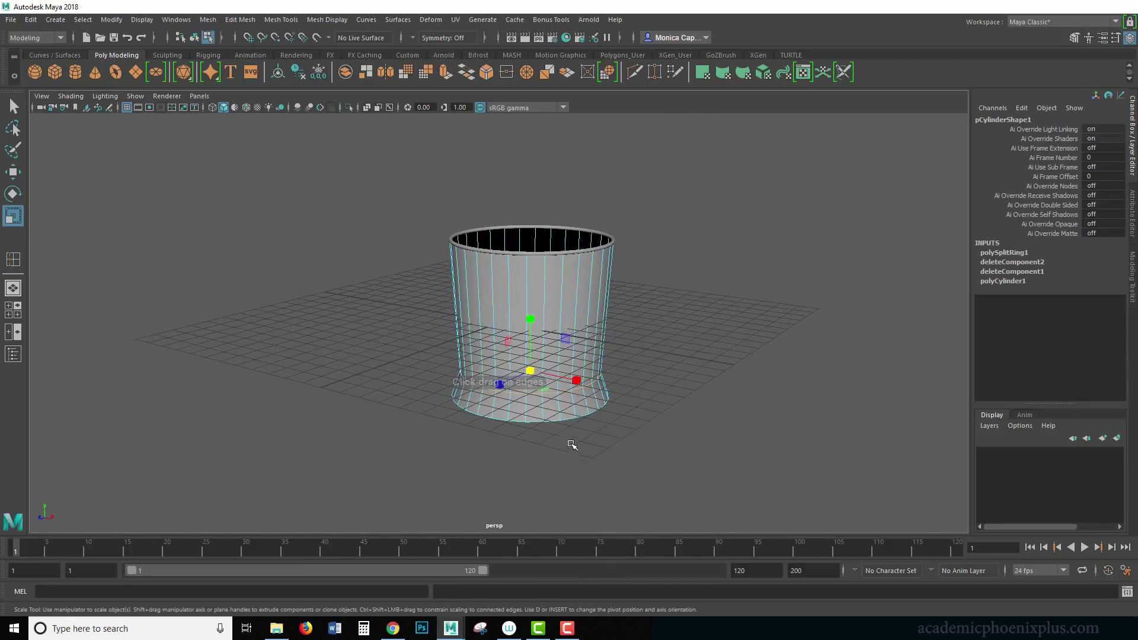
double_click(572, 416)
left_click_drag(530, 394, 503, 391)
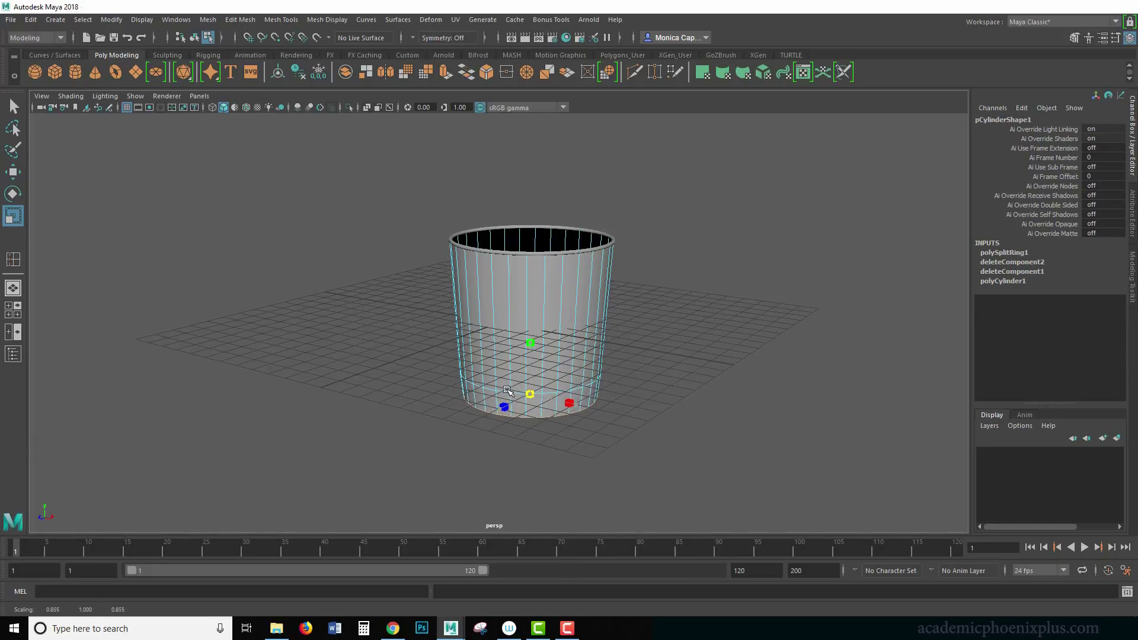
Step: Insert a middle edge loop and widen it very slightly
key("g")
left_click(579, 309)
key("r")
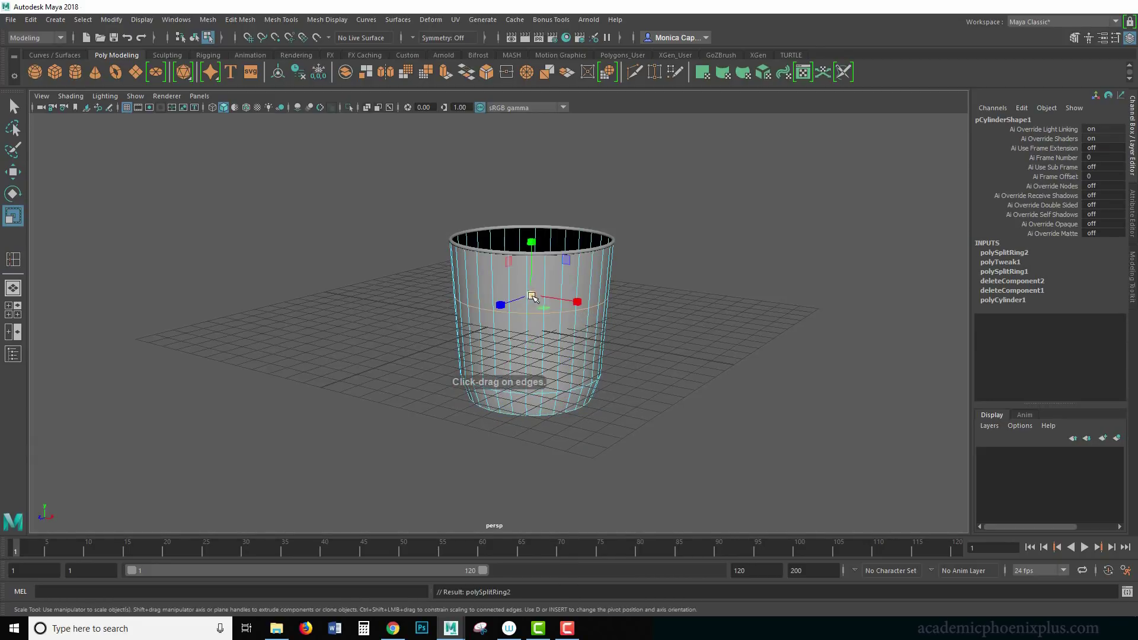
left_click_drag(531, 297, 534, 297)
Step: Freeze the cup's transformations
right_click_drag(590, 323, 656, 285)
left_click(658, 304)
left_click_drag(556, 385, 579, 381, "alt")
left_click(579, 381)
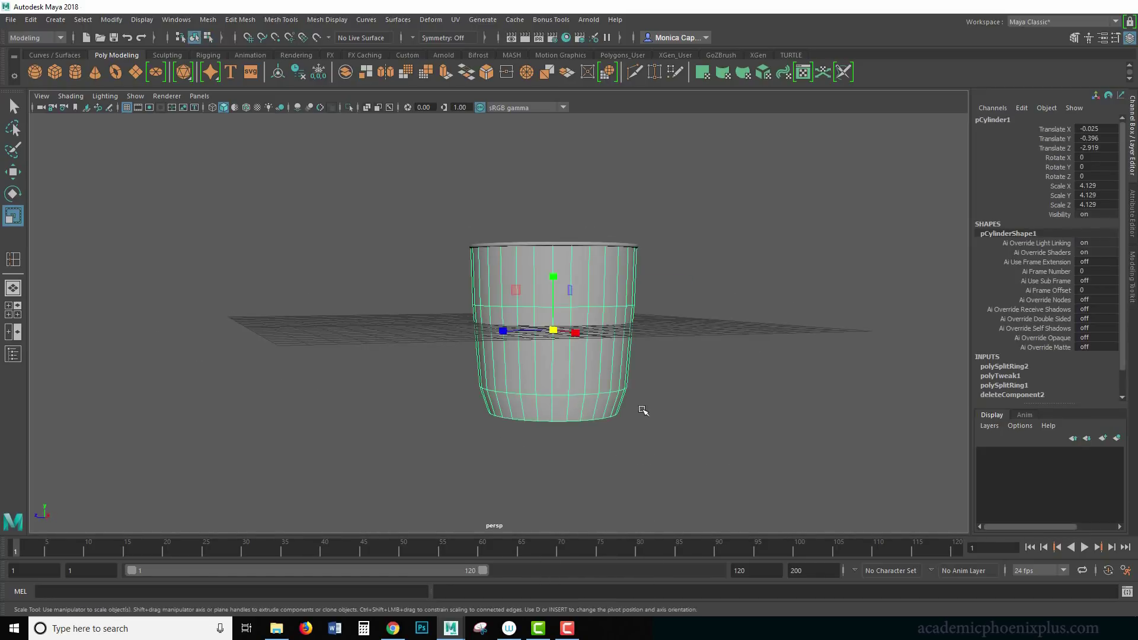
left_click_drag(640, 411, 643, 450, "alt")
left_click(30, 19)
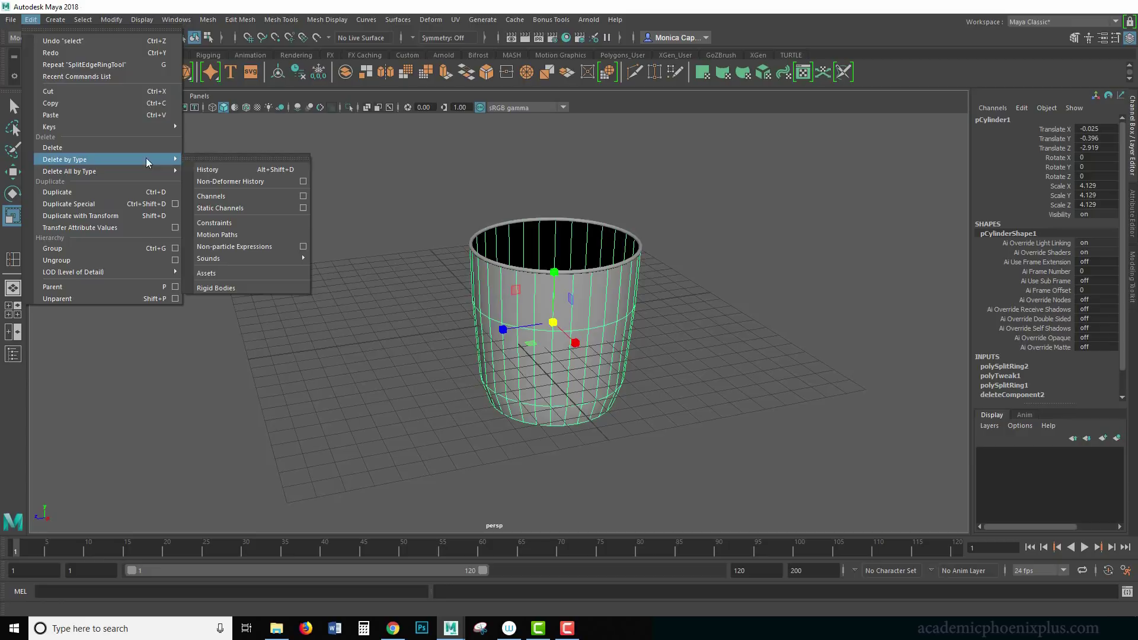
mouse_move(108, 22)
left_click(152, 74)
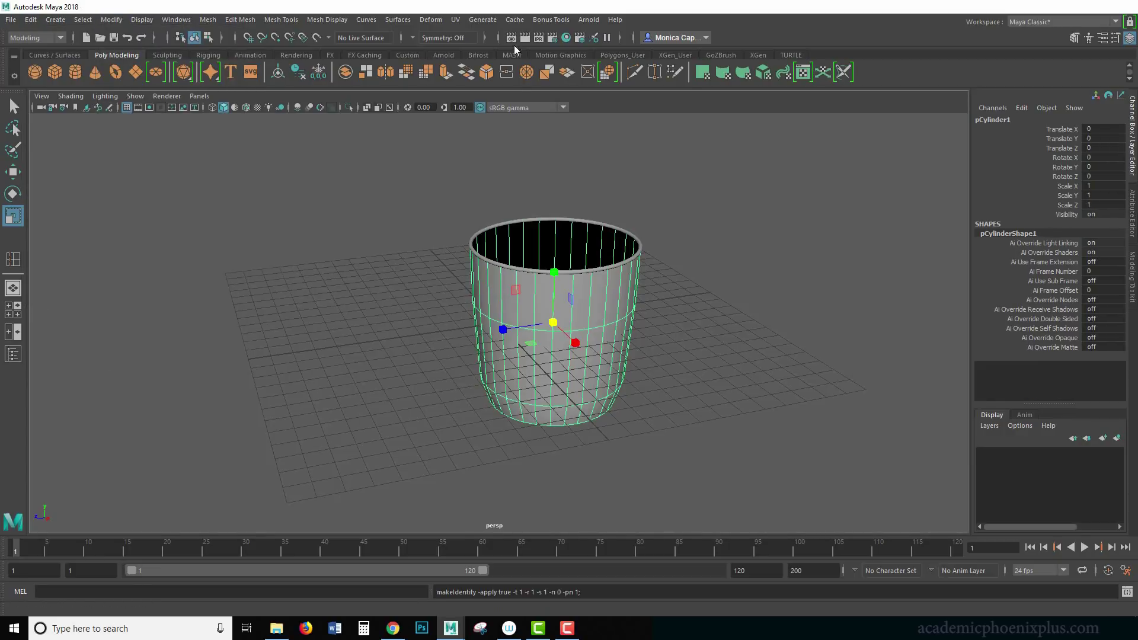
Step: Scale the cup's UV shell in the UV Editor to fill the 0–1 tile
left_click(455, 19)
left_click(492, 42)
scroll(384, 273, "down", 5)
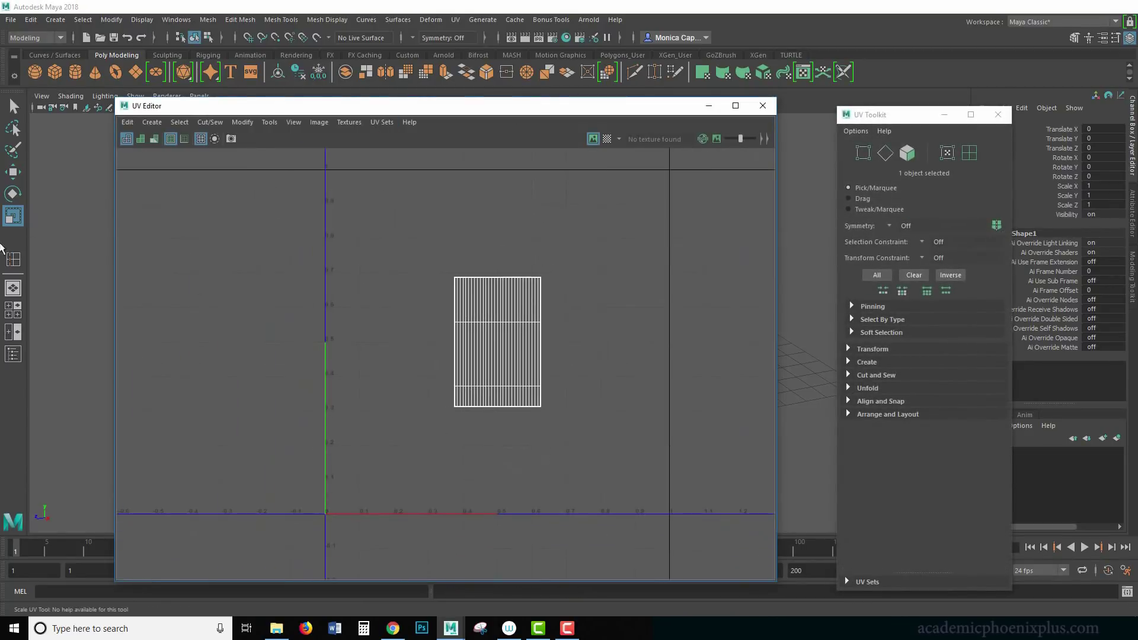
right_click_drag(526, 346, 516, 361)
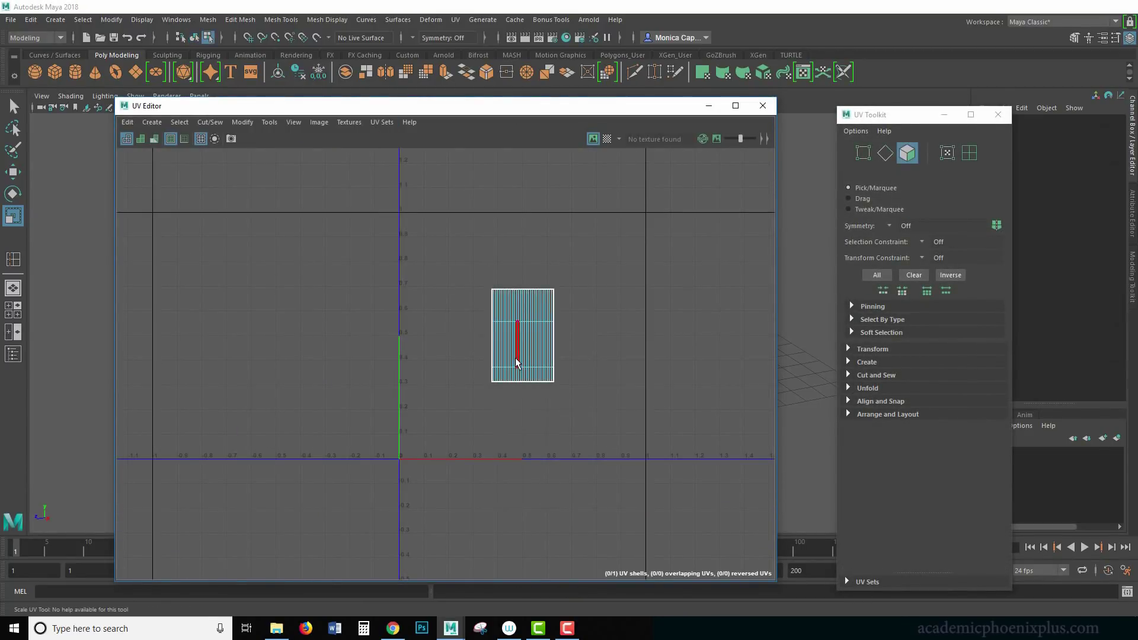
left_click(519, 362)
middle_click_drag(555, 353, 634, 424)
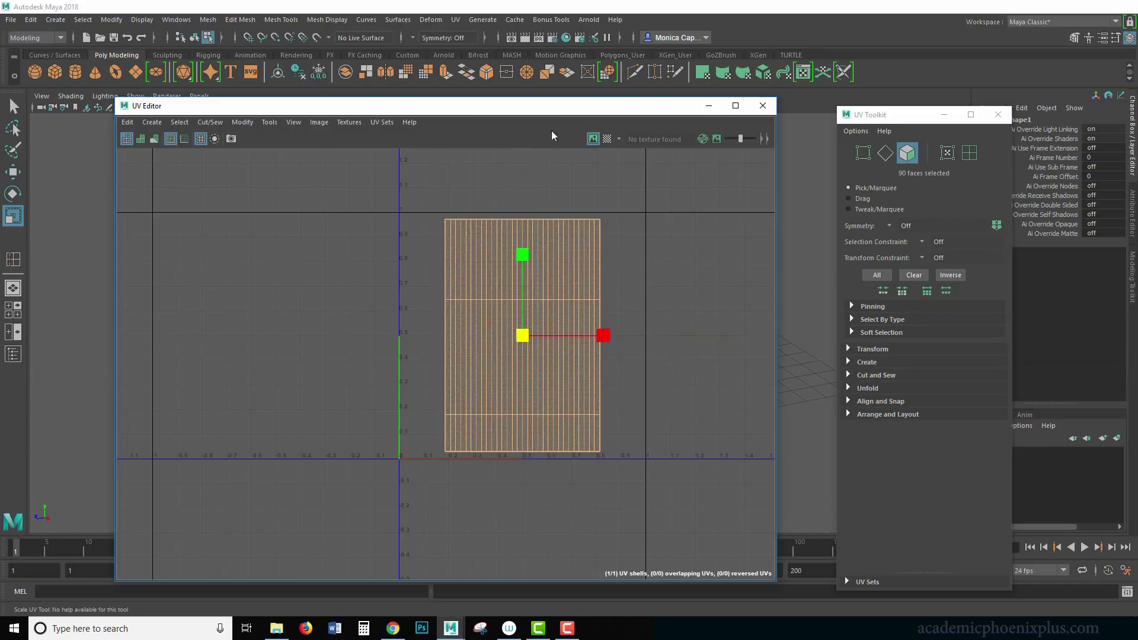
left_click(607, 138)
left_click_drag(599, 117, 287, 132)
mouse_move(292, 353)
left_mouse_down()
mouse_move(248, 351)
mouse_move(324, 351)
mouse_move(293, 352)
left_mouse_up()
mouse_move(209, 271)
left_mouse_down()
mouse_move(195, 323)
mouse_move(198, 279)
left_mouse_up()
left_click_drag(211, 350, 226, 368)
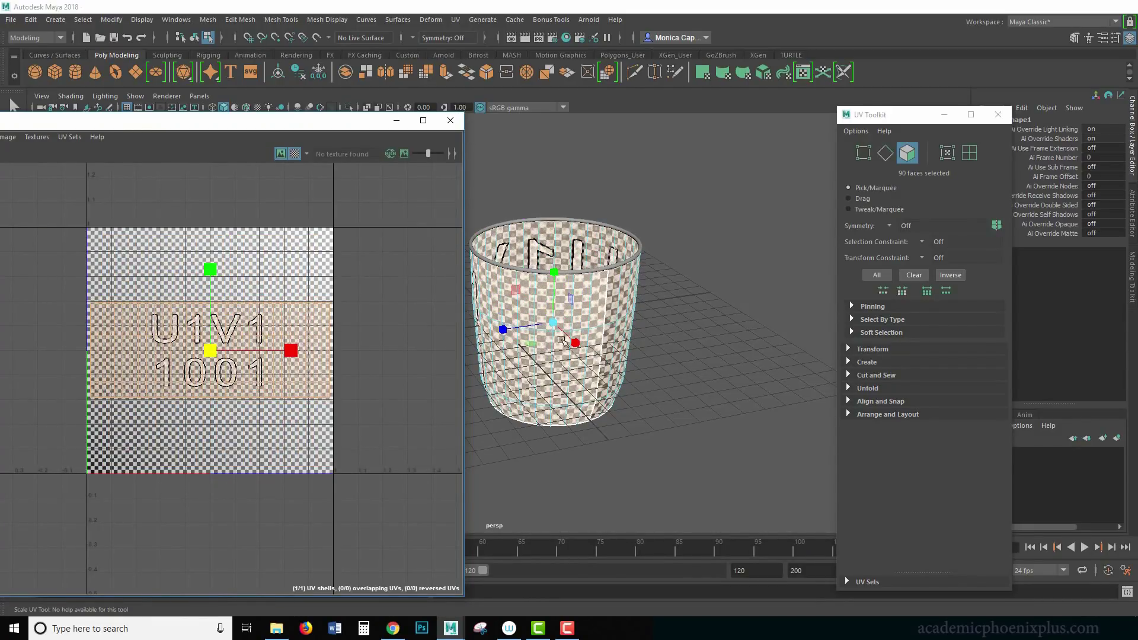
left_click_drag(210, 271, 210, 285)
Step: Close the UV Editor and raise the cup together with its rim
left_click(451, 120)
left_click(751, 269)
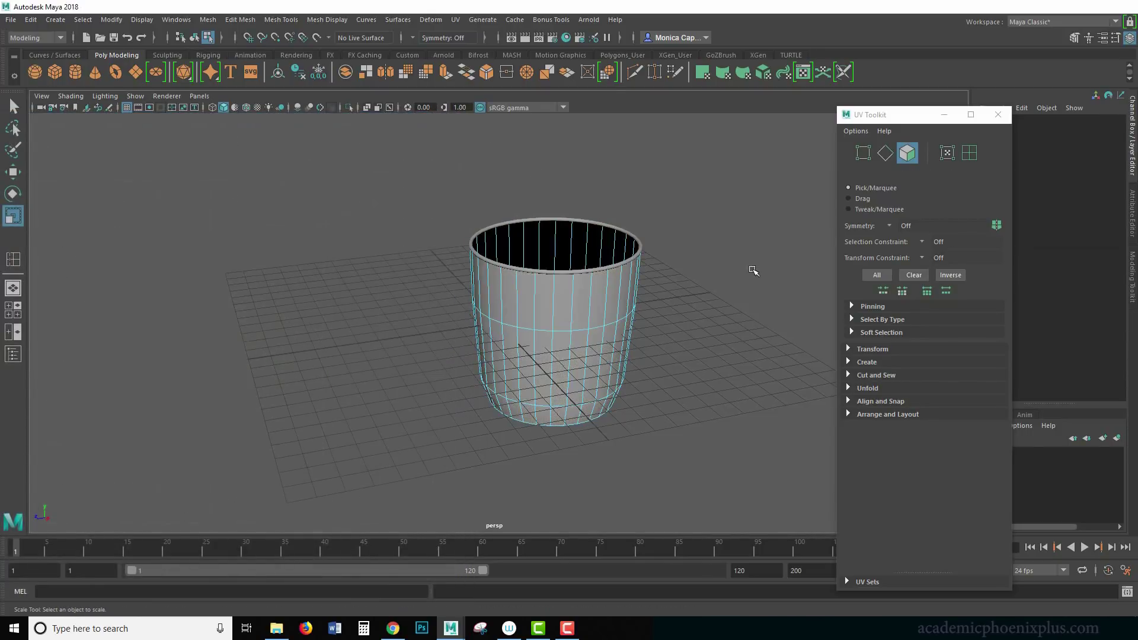
left_click_drag(652, 310, 584, 240)
key("w")
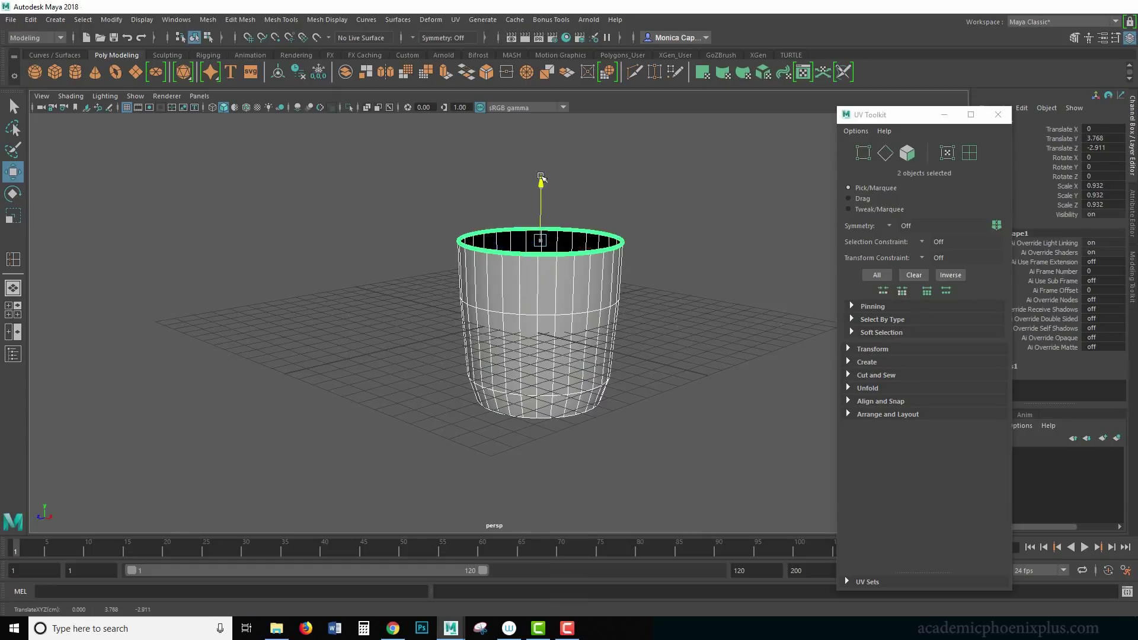
middle_click_drag(615, 281, 703, 287)
Step: Assign a new aiStandardSurface material to the cup with base weight 1.000
left_click(703, 287)
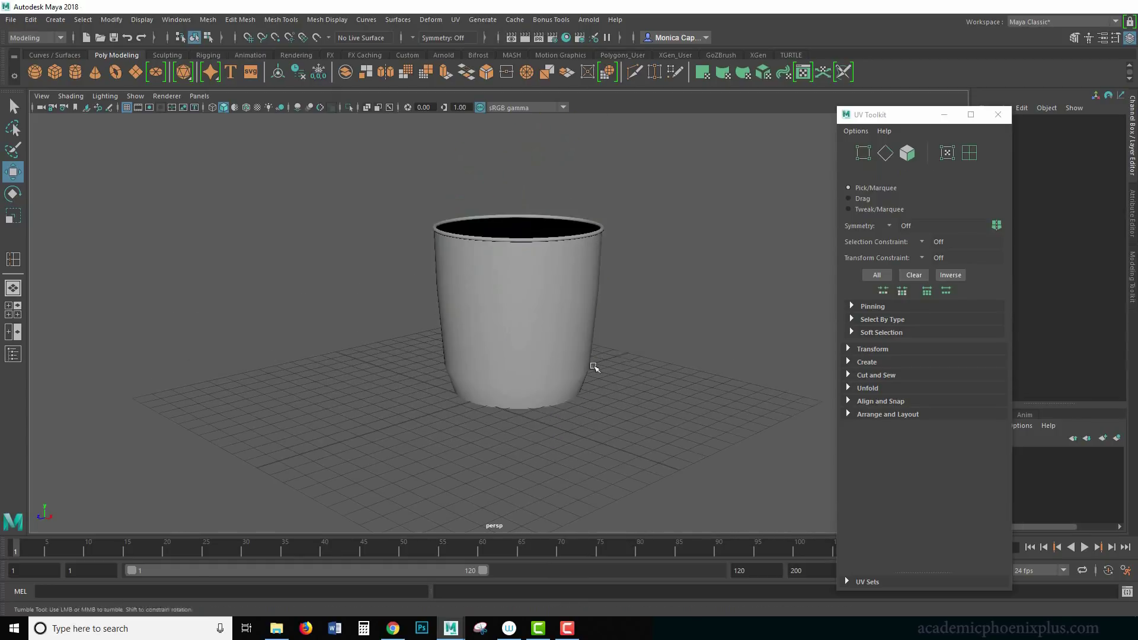
left_click(595, 382)
right_click_drag(581, 284, 563, 570)
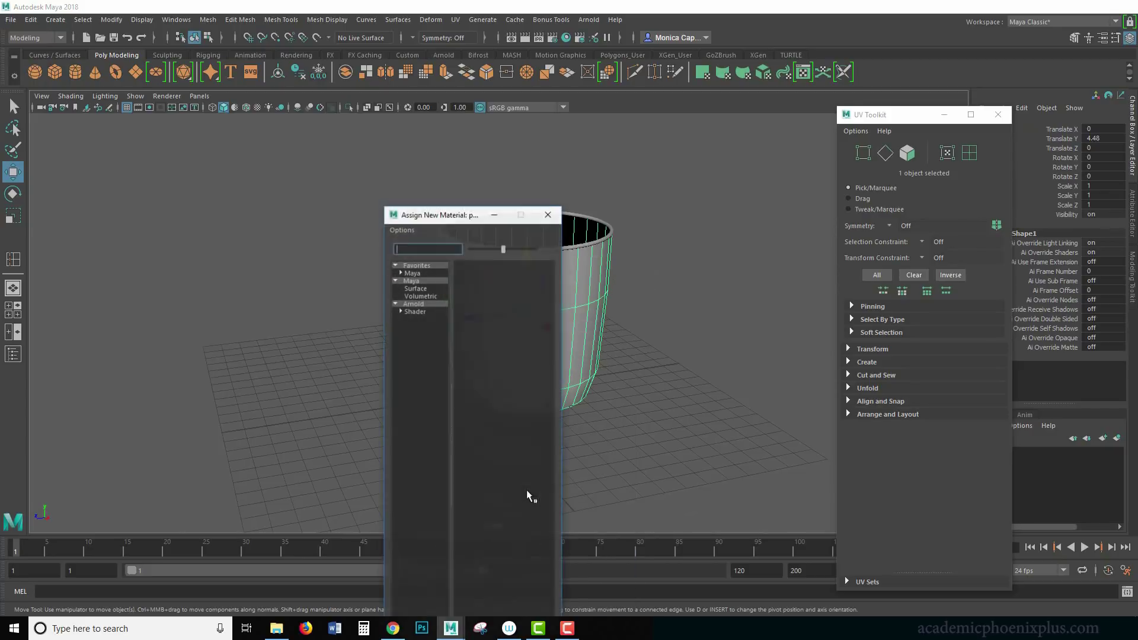
left_click(436, 302)
left_click(517, 411)
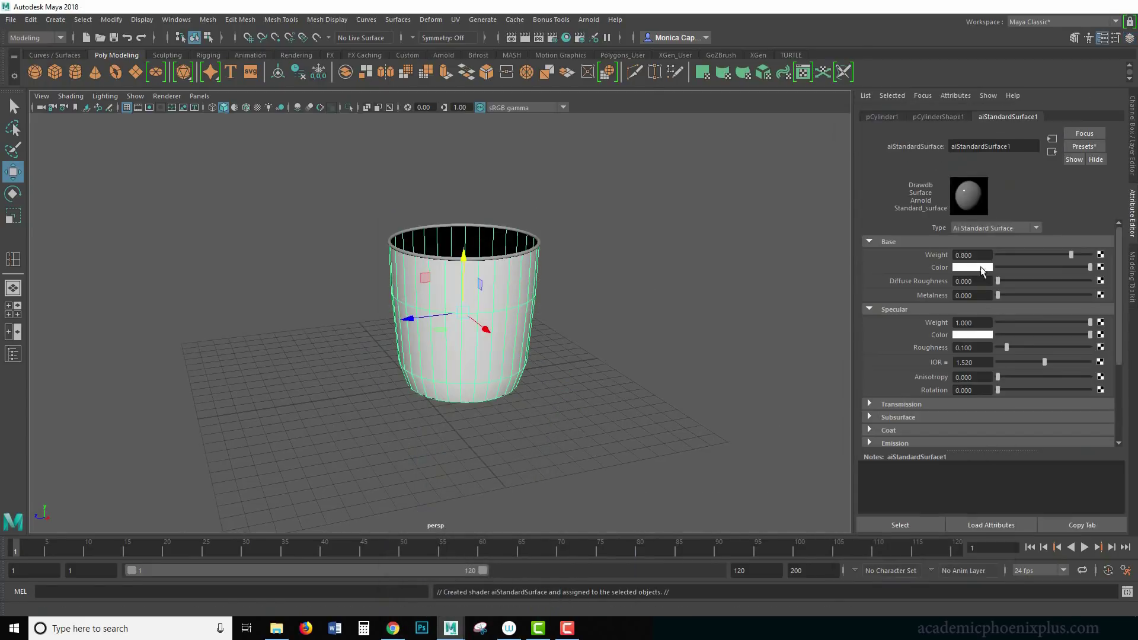
left_click_drag(1079, 254, 1102, 254)
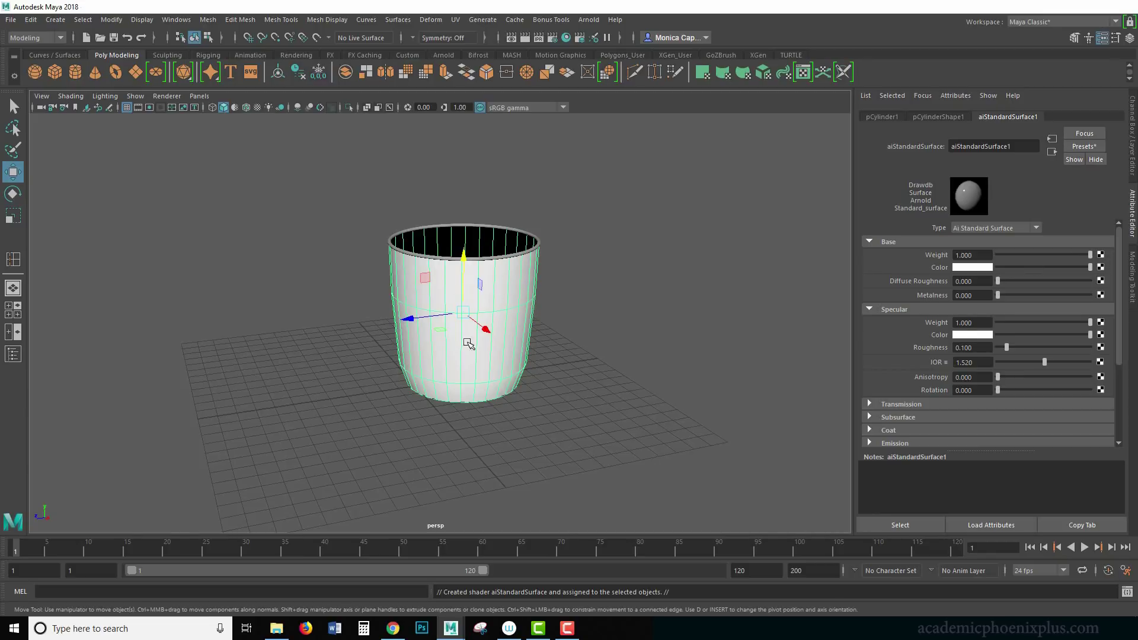
Step: Expand the material's Geometry section, briefly checking Emission and Transmission
left_click_drag(1119, 308, 1121, 390)
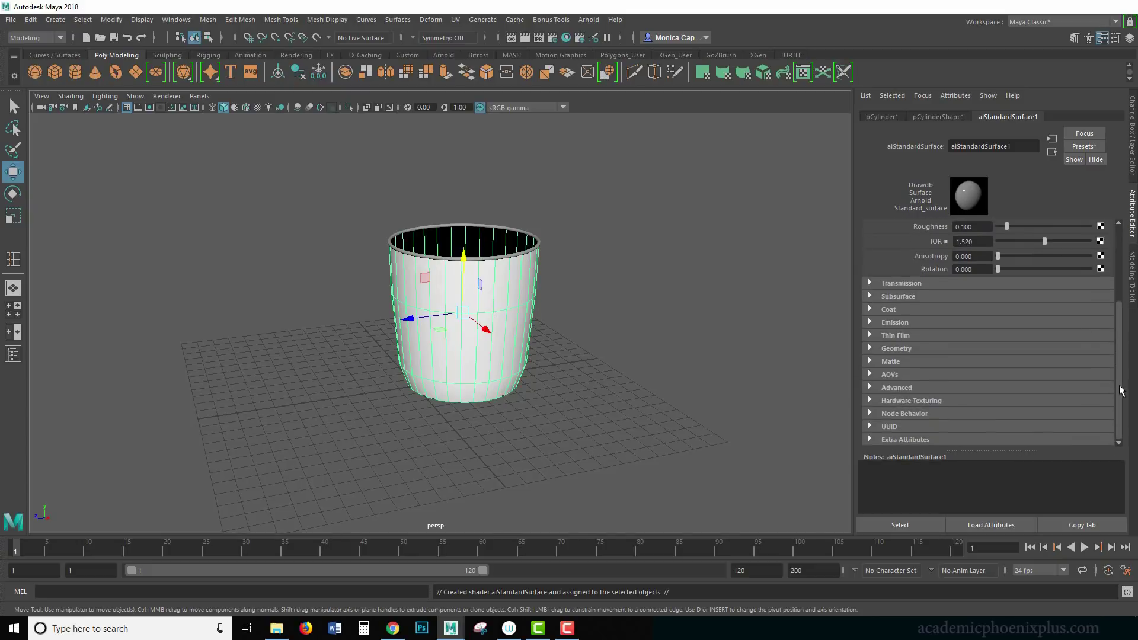
left_click(897, 322)
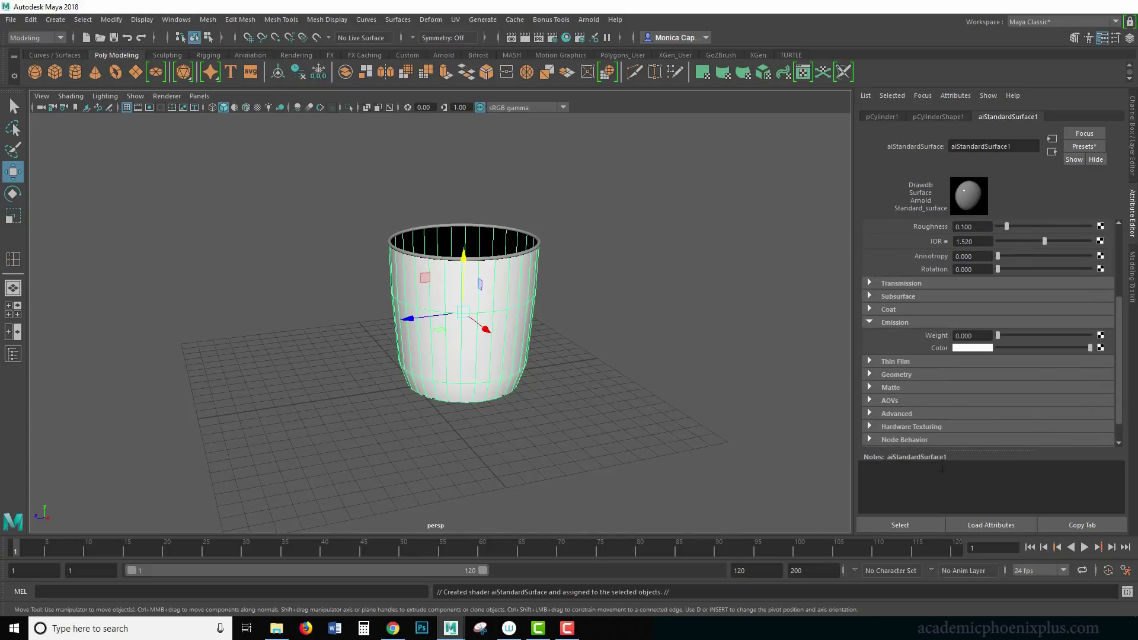
left_click(896, 323)
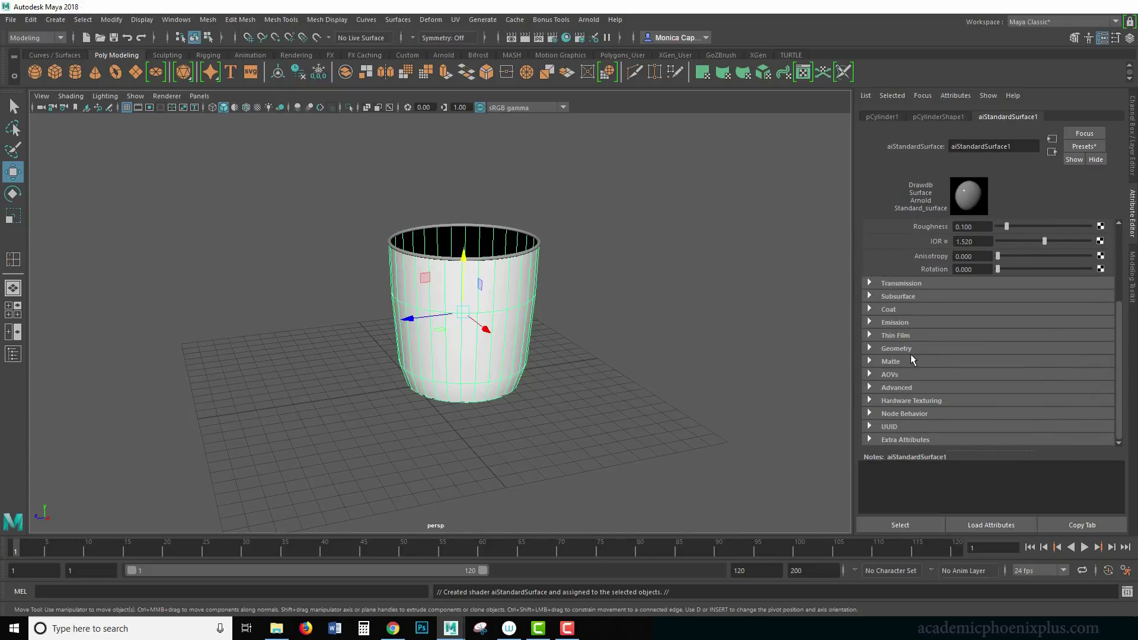
left_click(906, 349)
left_click(924, 283)
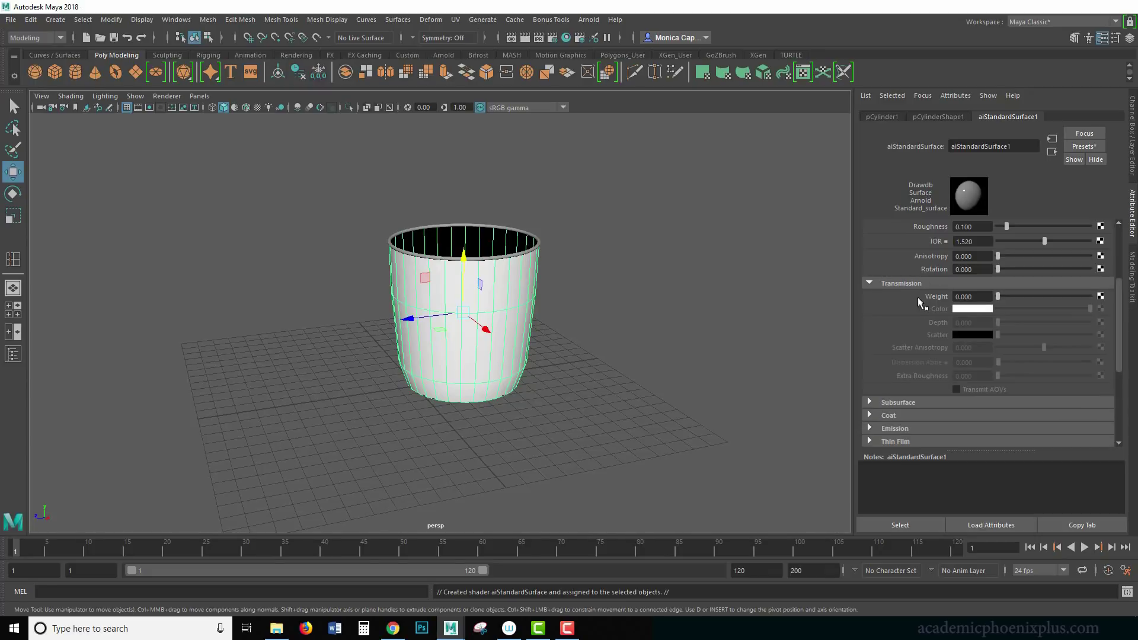
left_click(912, 284)
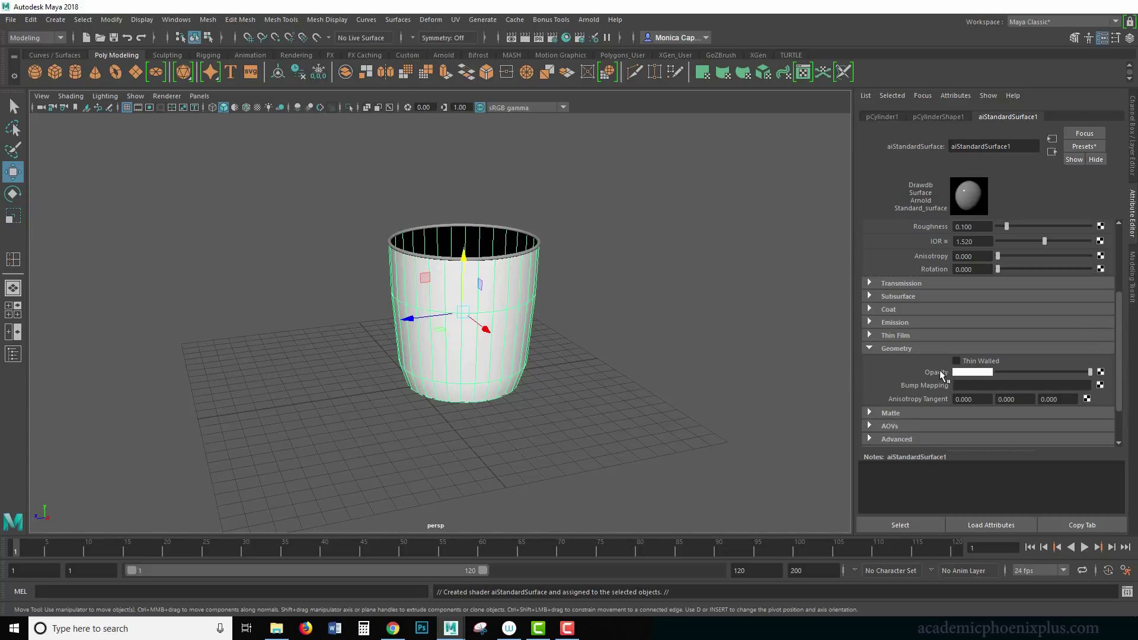
Step: Connect a Cloth texture to the material's Opacity and show textures in the viewport
left_click(1100, 372)
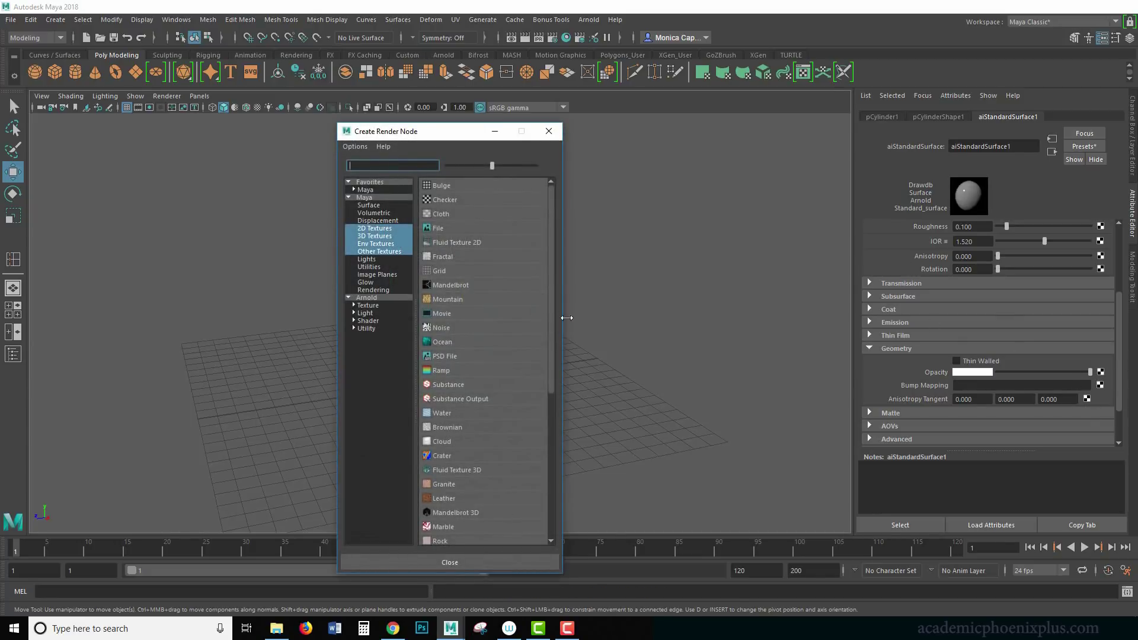
left_click(439, 214)
left_click(591, 365)
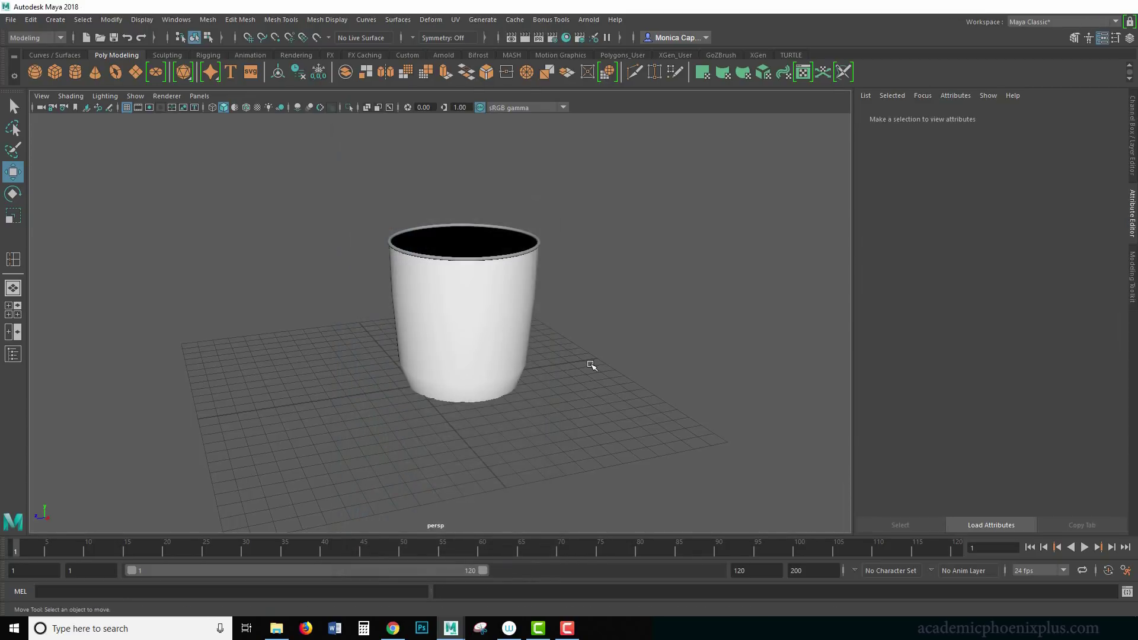
key("6")
left_click(481, 309)
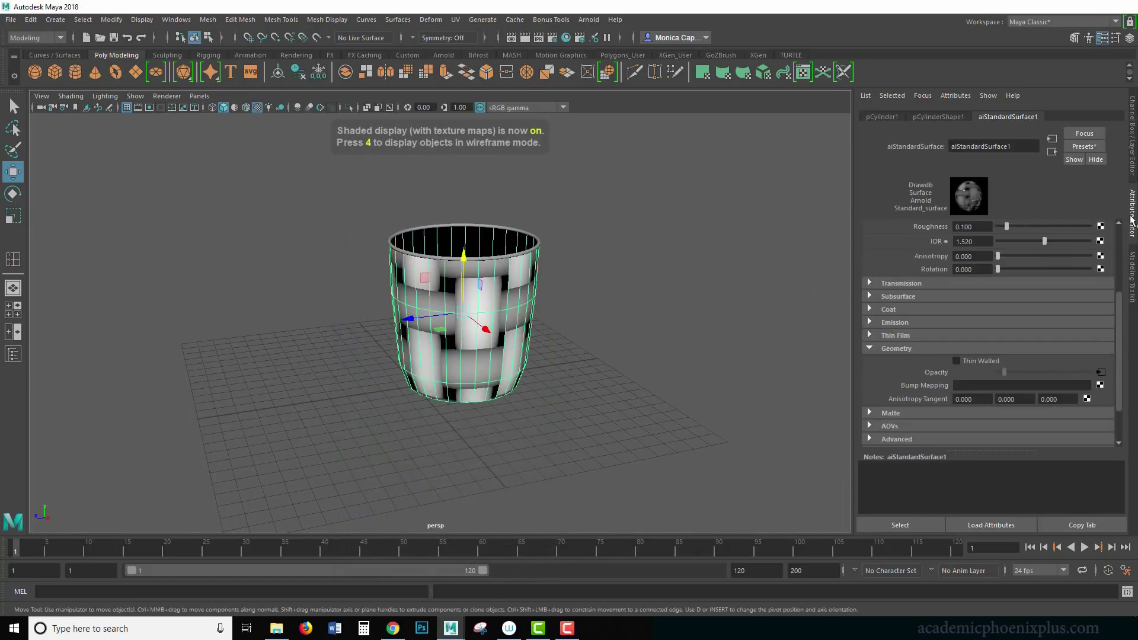
Step: Open the cloth1 texture node and adjust the weave's gap colour
mouse_move(640, 356)
left_mouse_down("alt")
mouse_move(596, 351)
mouse_move(640, 358)
left_mouse_up("alt")
left_click_drag(660, 256, 770, 300, "alt")
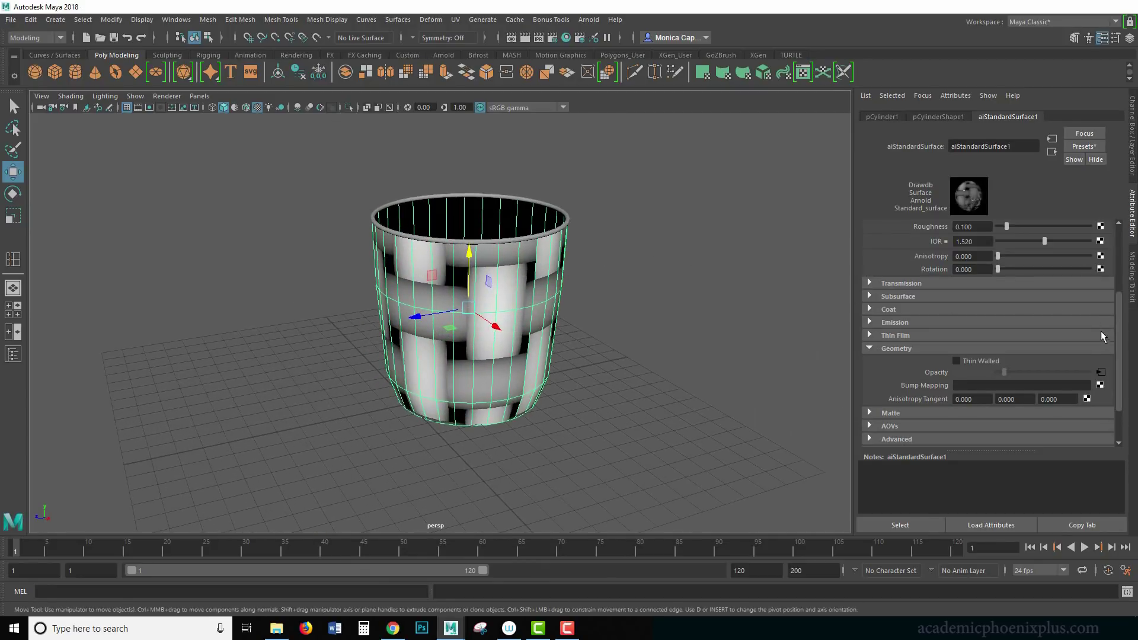
left_click(1100, 372)
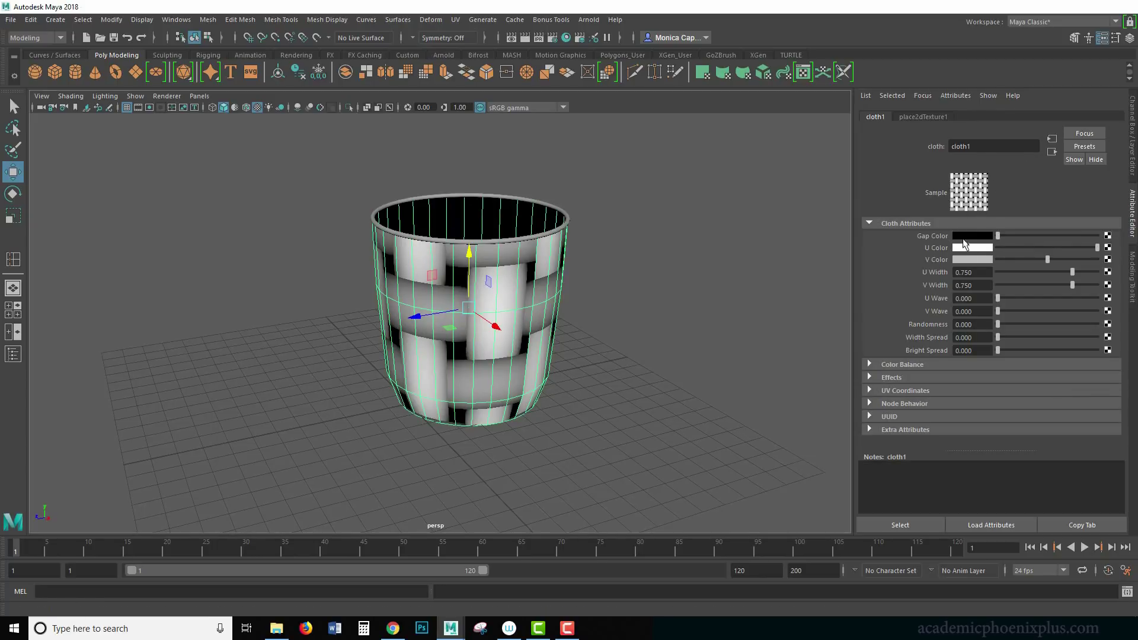
left_click_drag(998, 237, 881, 237)
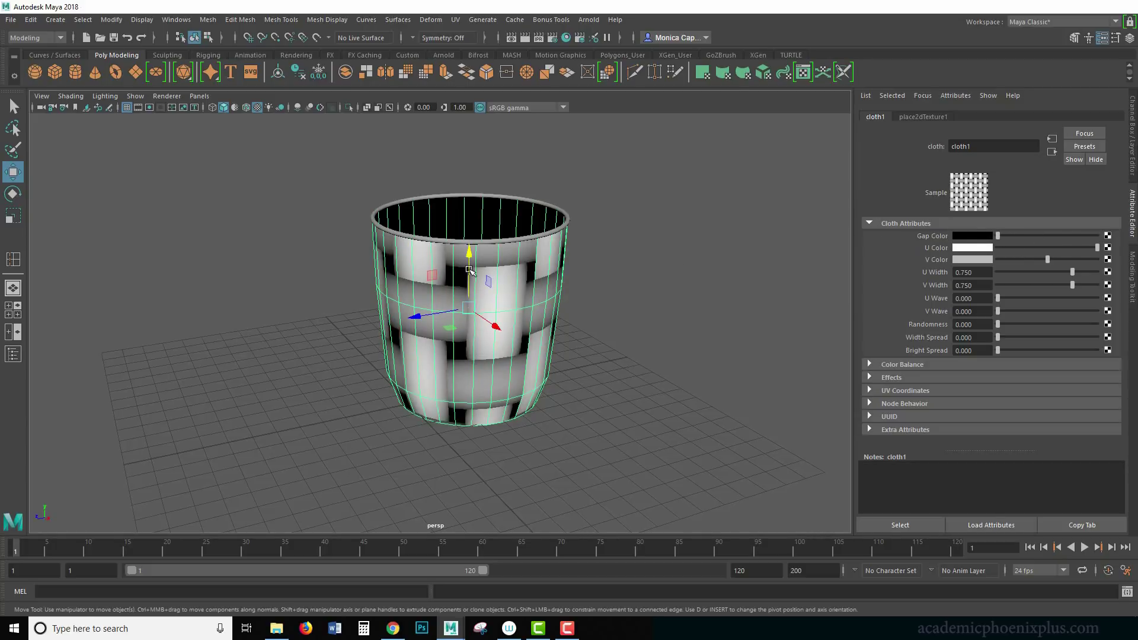
Step: Run a test Arnold render of the unlit scene, then add an Arnold skydome light
left_click(588, 19)
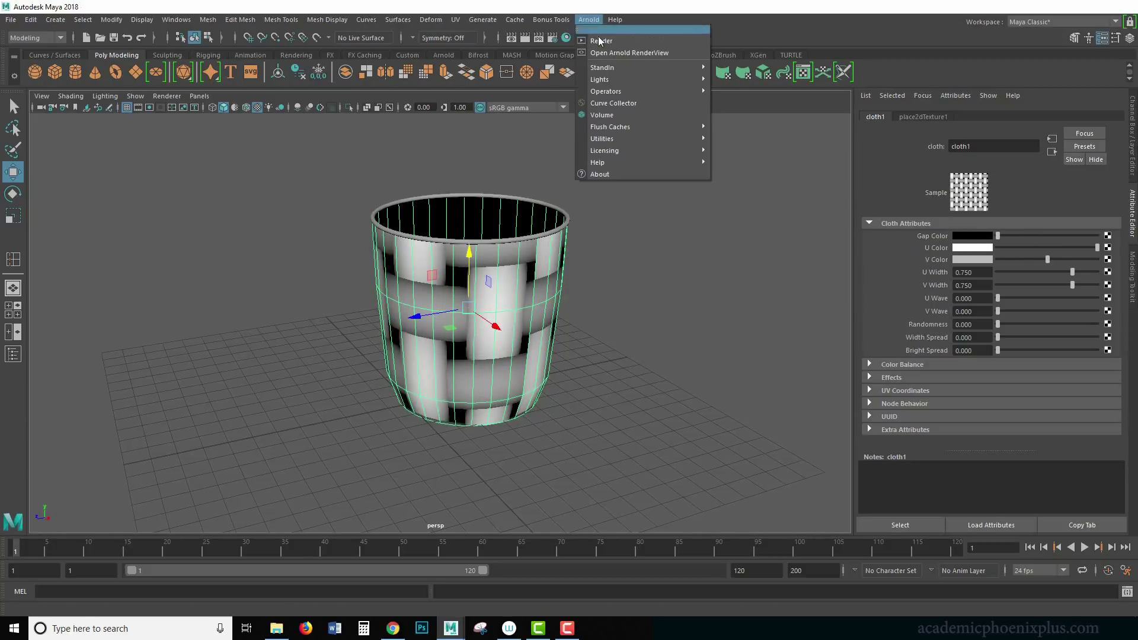
left_click(613, 51)
left_click(649, 95)
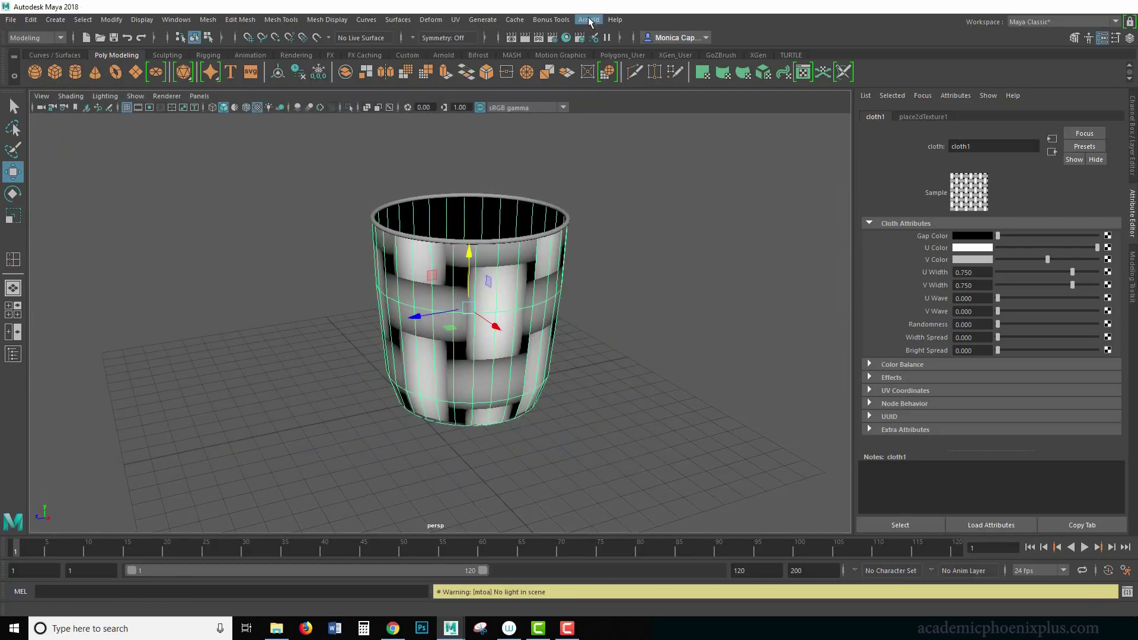
left_click(592, 20)
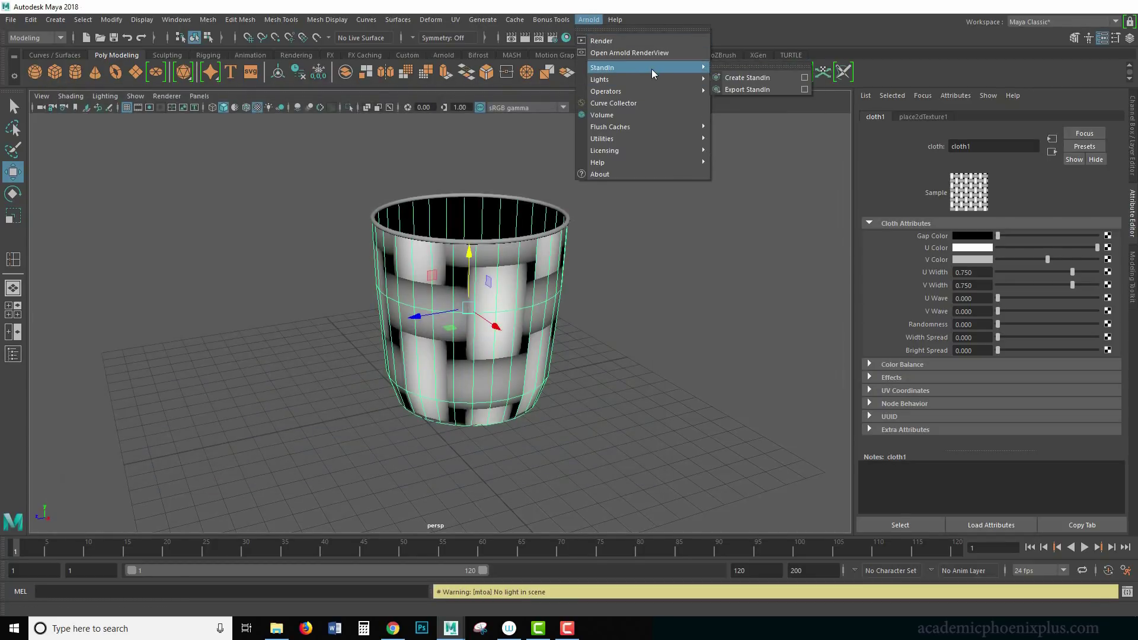
mouse_move(652, 79)
left_click(730, 101)
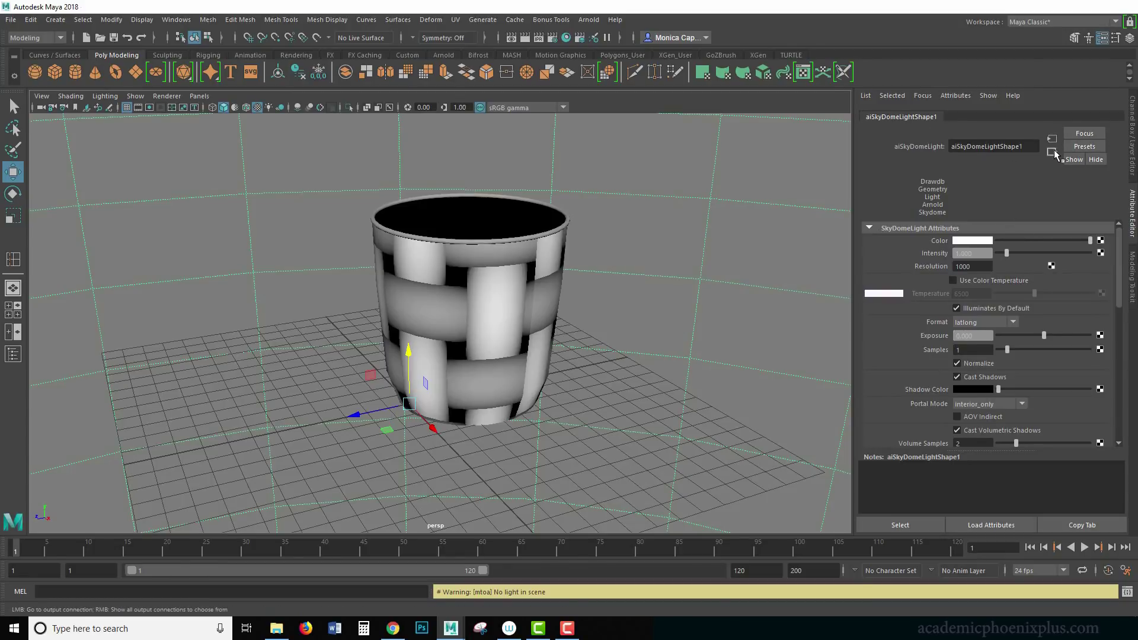
Step: Reselect the cup and render the skydome-lit scene in Arnold RenderView
left_click(474, 297)
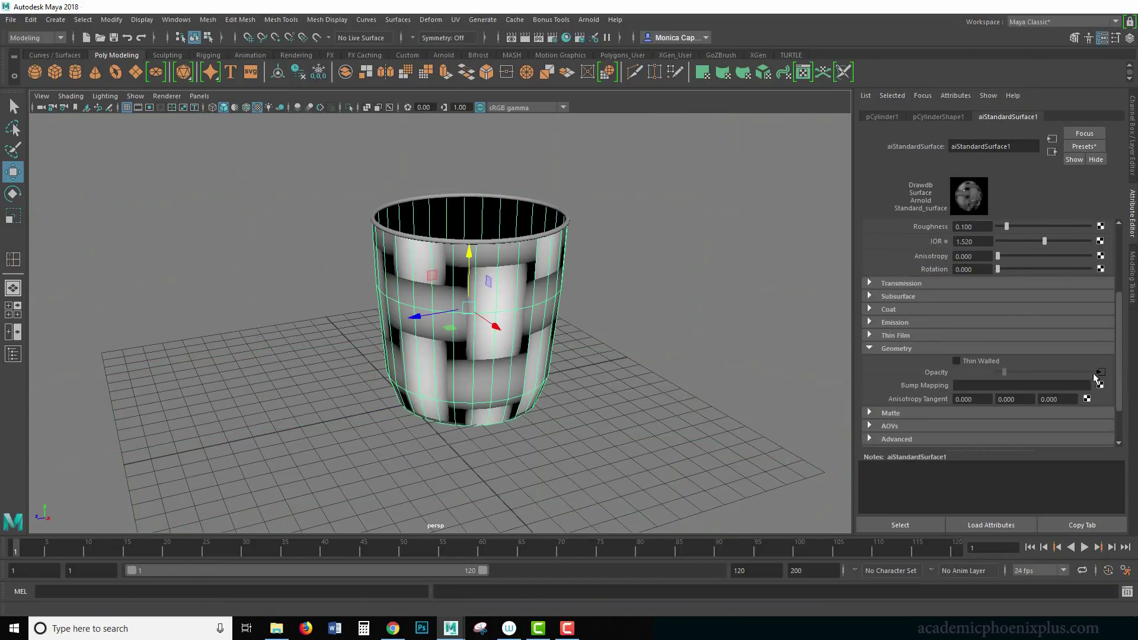
left_click(1101, 375)
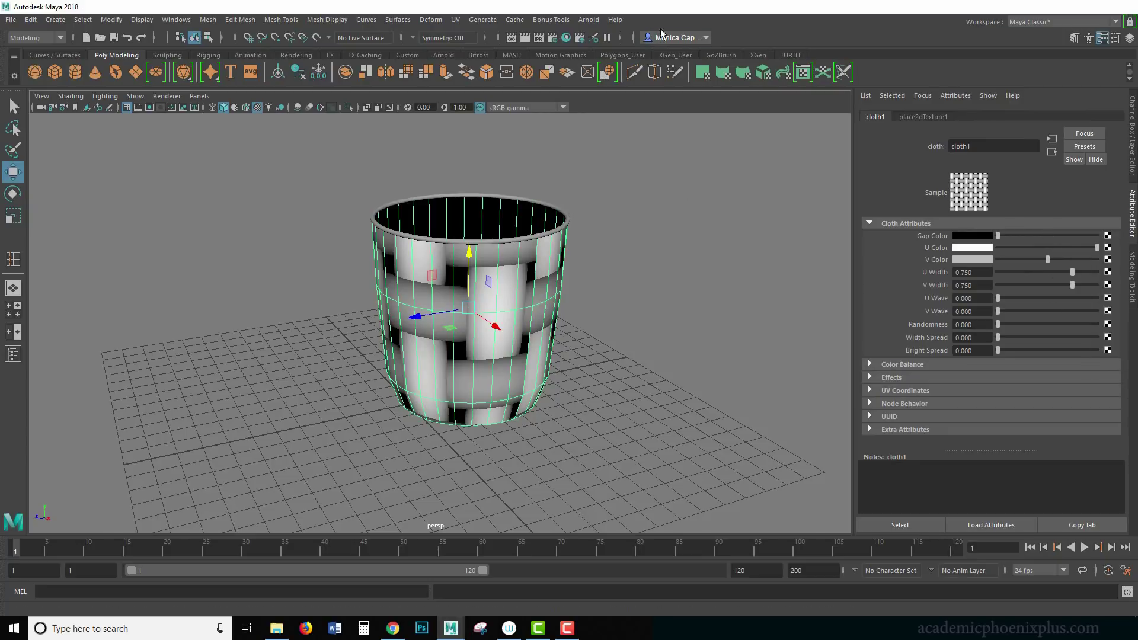
left_click(589, 20)
left_click(594, 39)
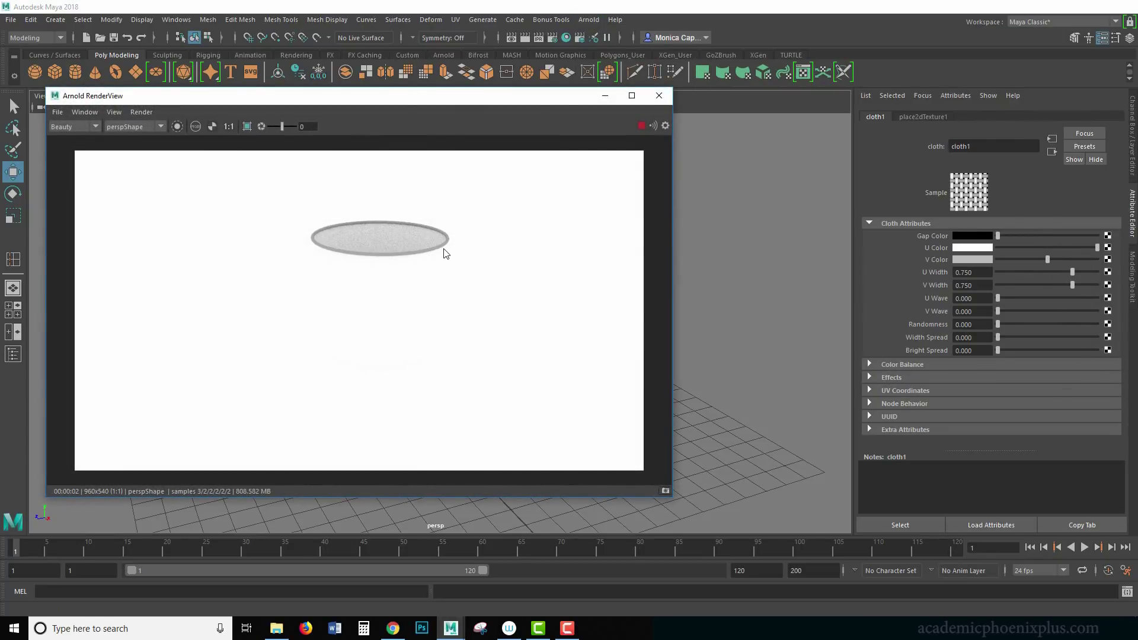
left_click(381, 263)
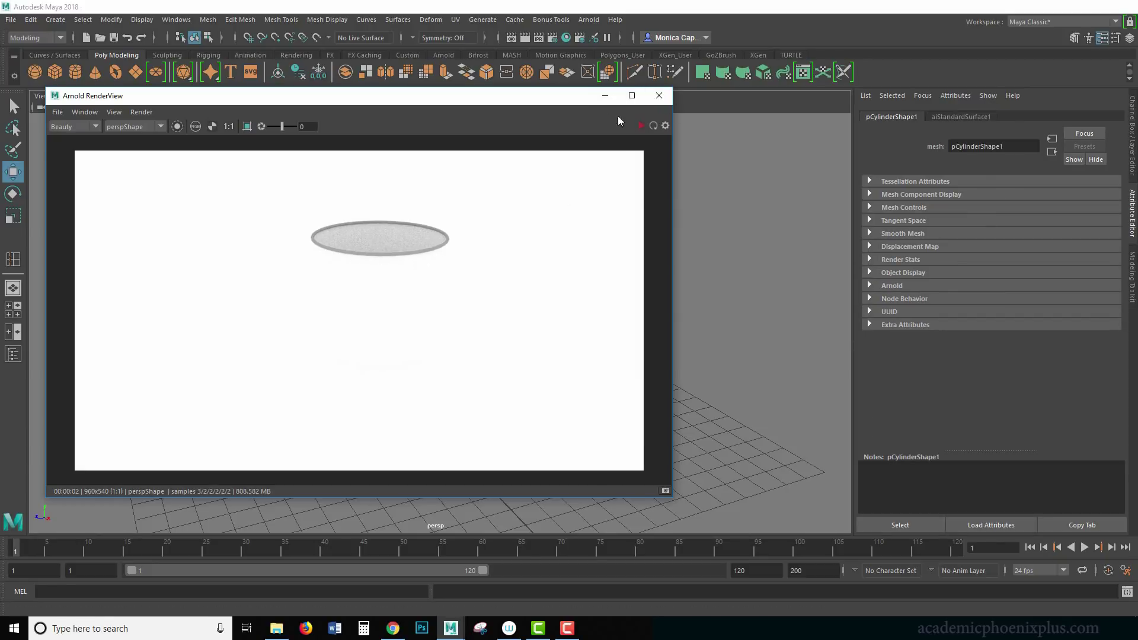
left_click(606, 95)
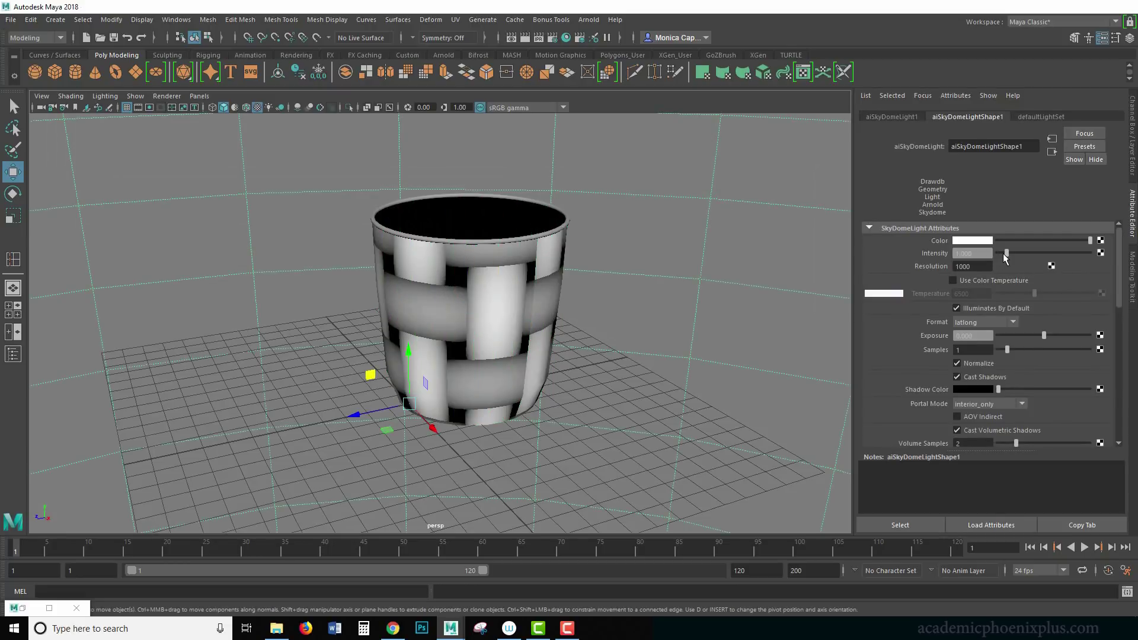
Step: Set the skydome intensity to 0.779 and its colour to a slightly darkened cyan
left_click_drag(1003, 255, 1002, 255)
double_click(961, 254)
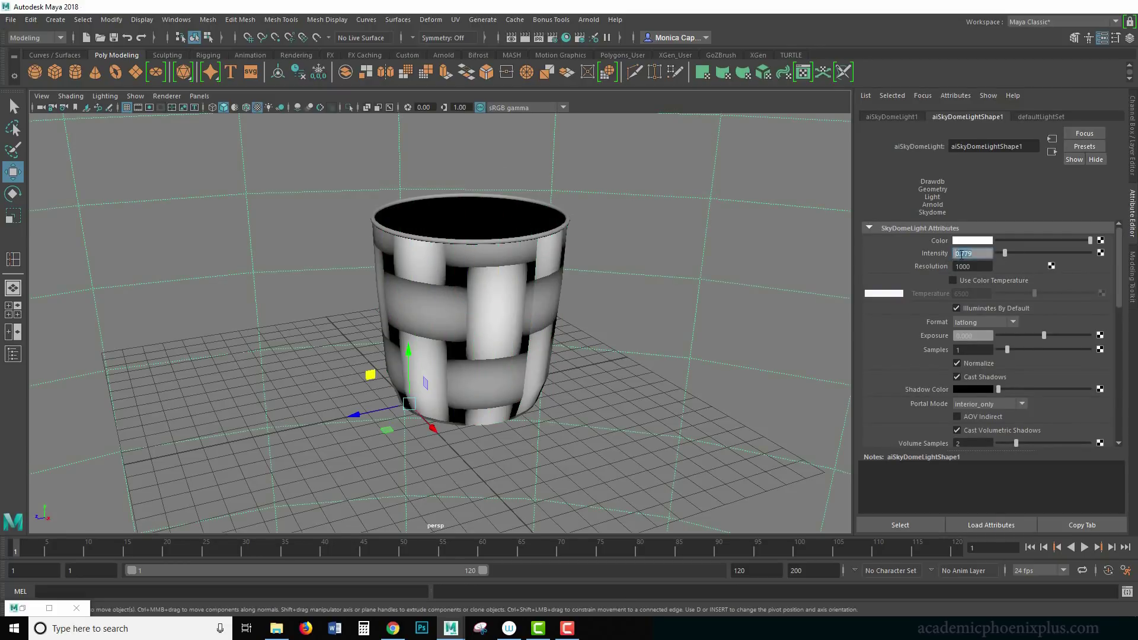
left_click(988, 241)
left_click(988, 213)
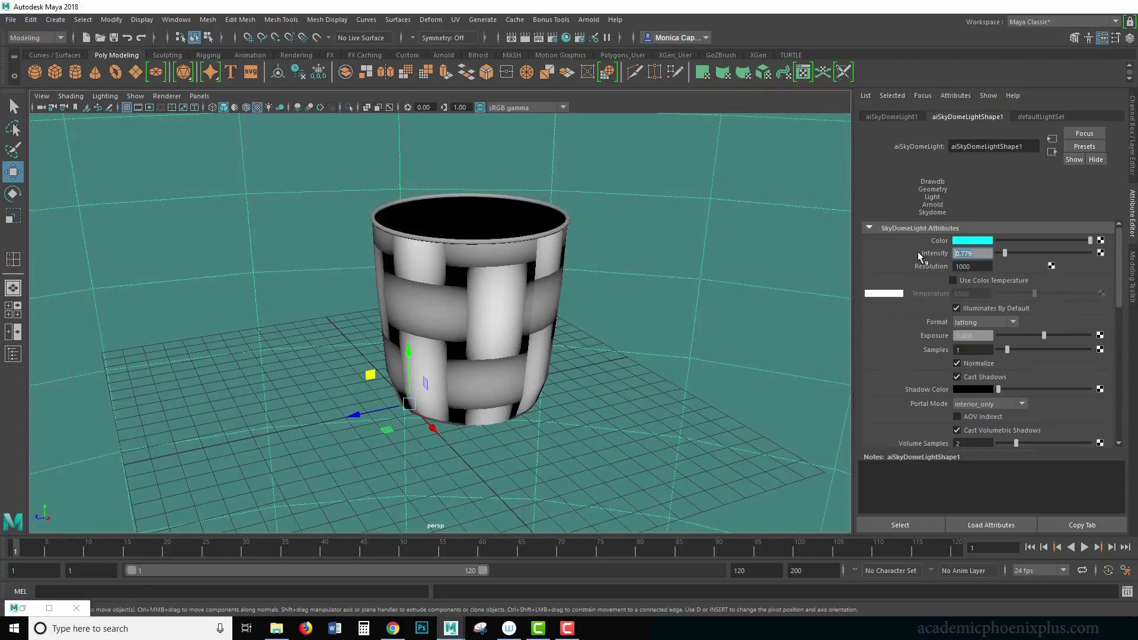
left_click(1070, 240)
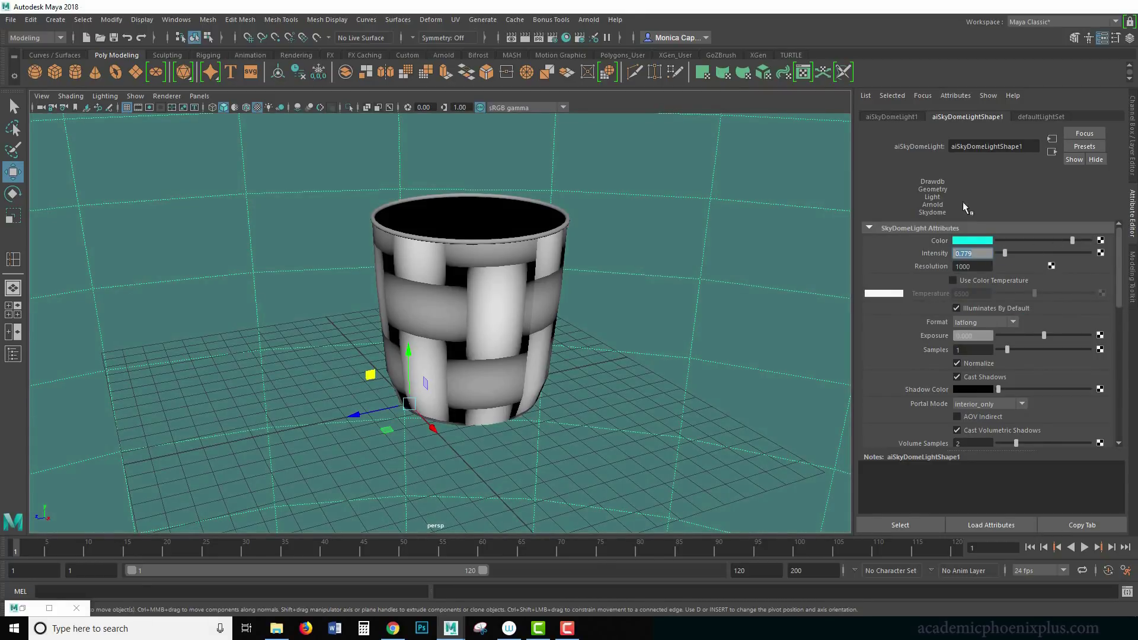
Step: Re-render in Arnold RenderView to check the cyan lighting, then close the preview
left_click(588, 20)
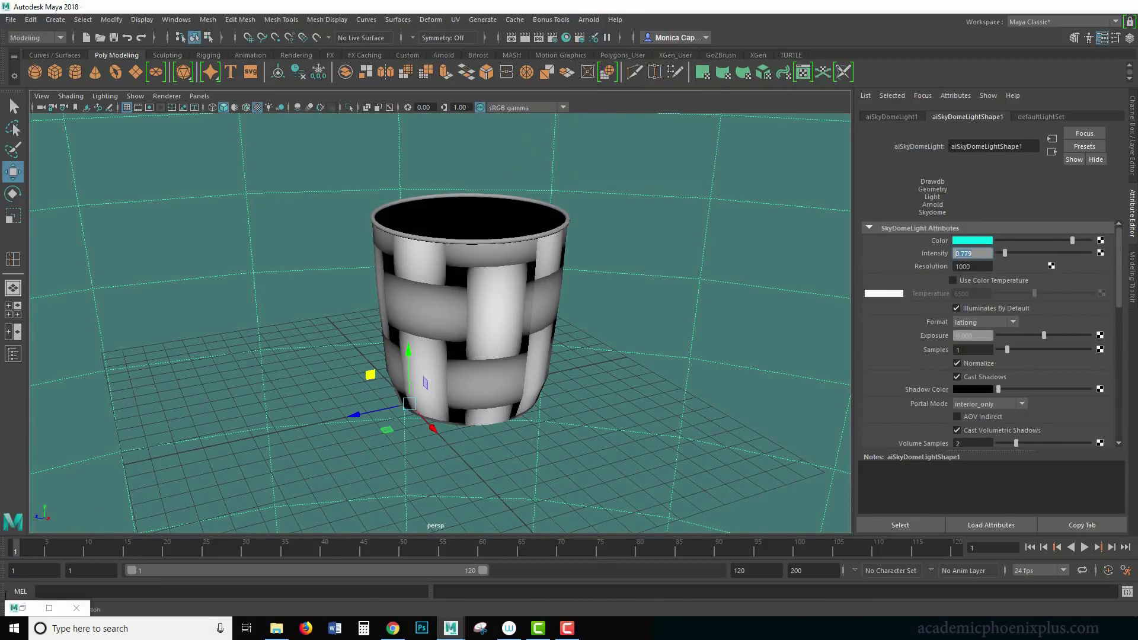
double_click(23, 601)
left_click(447, 247)
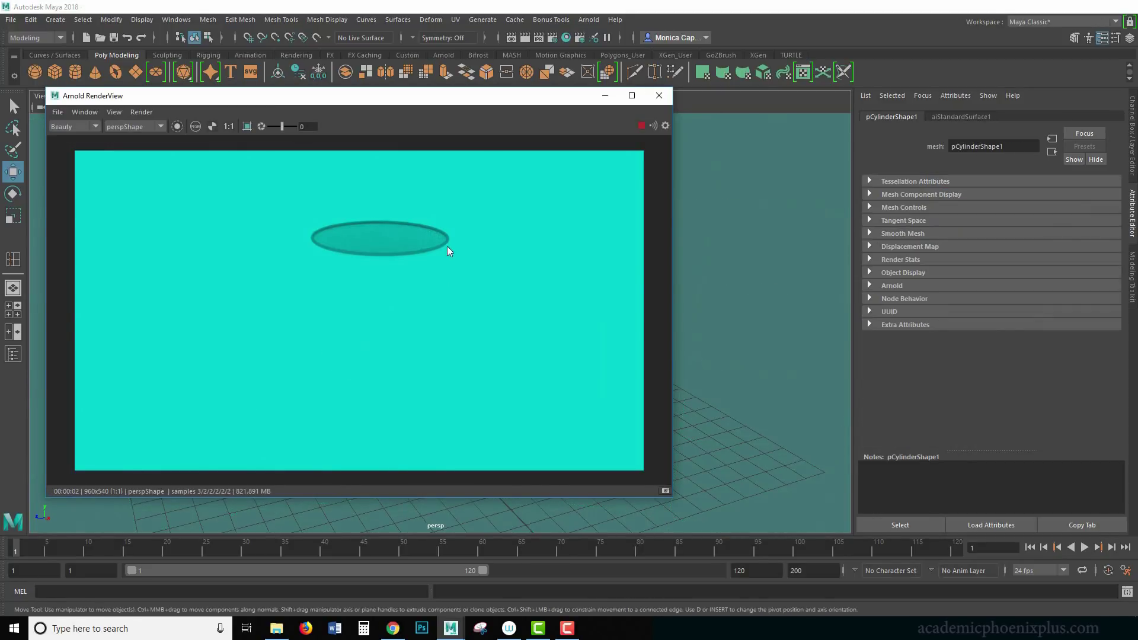
left_click(667, 103)
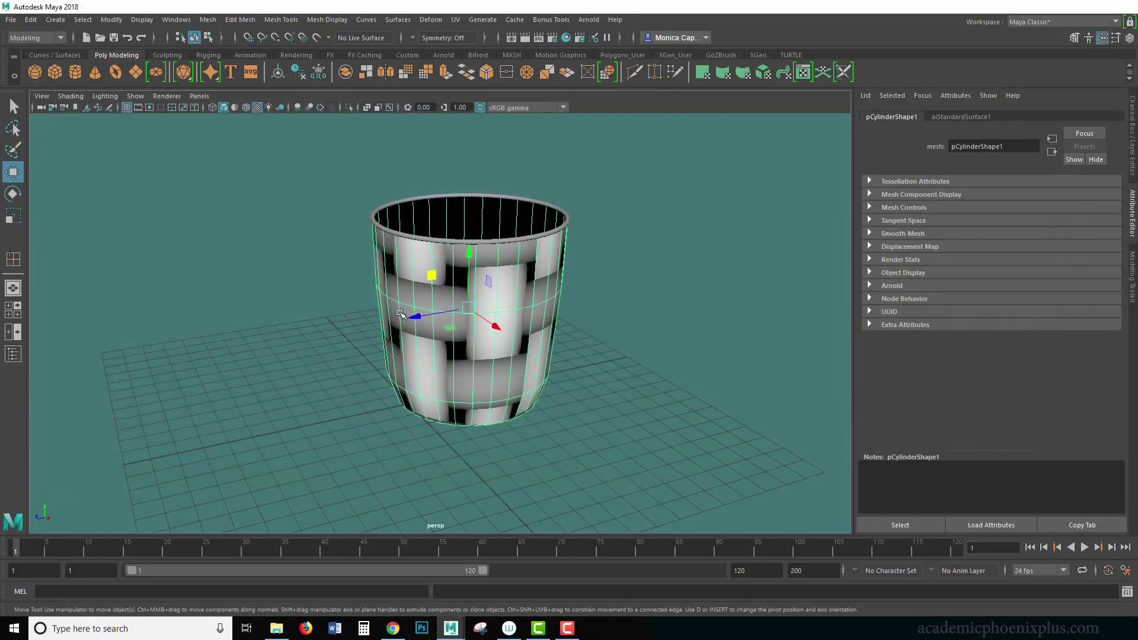
Step: In the cloth1 texture, turn V Color white and narrow the strips (U 0.313, V 0.337)
left_click(1020, 116)
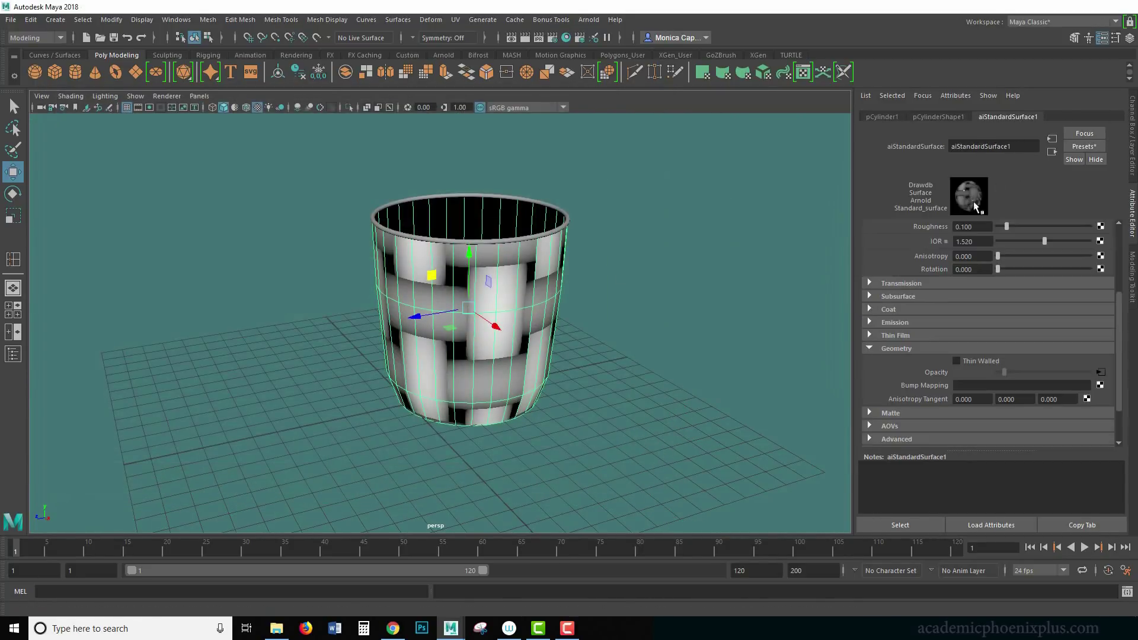
left_click(1101, 372)
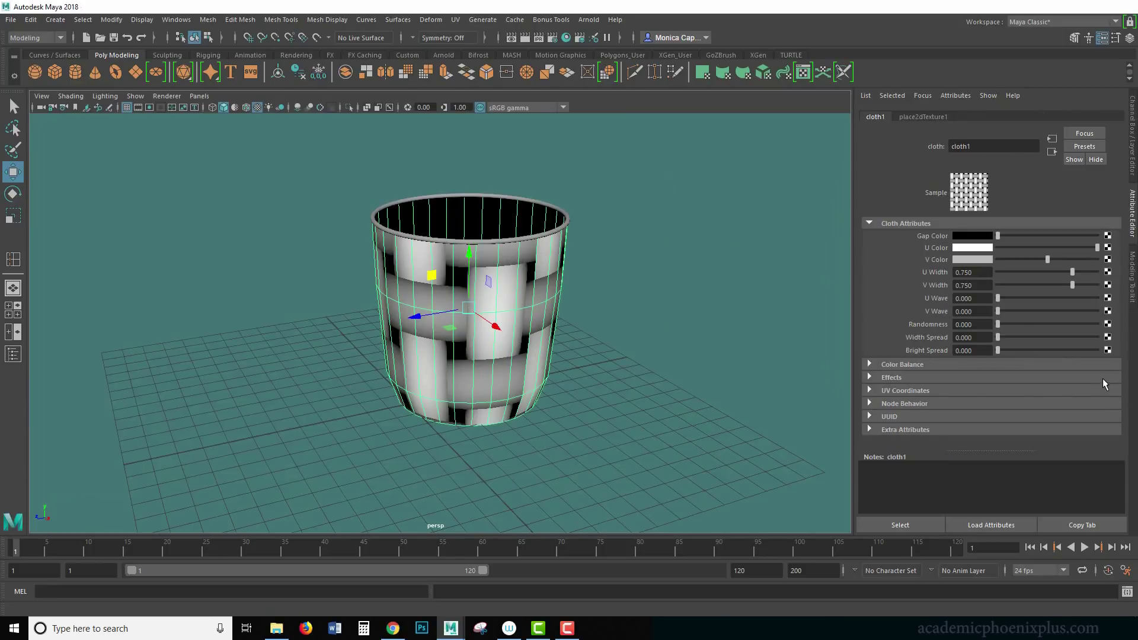
left_click_drag(1055, 262, 1095, 257)
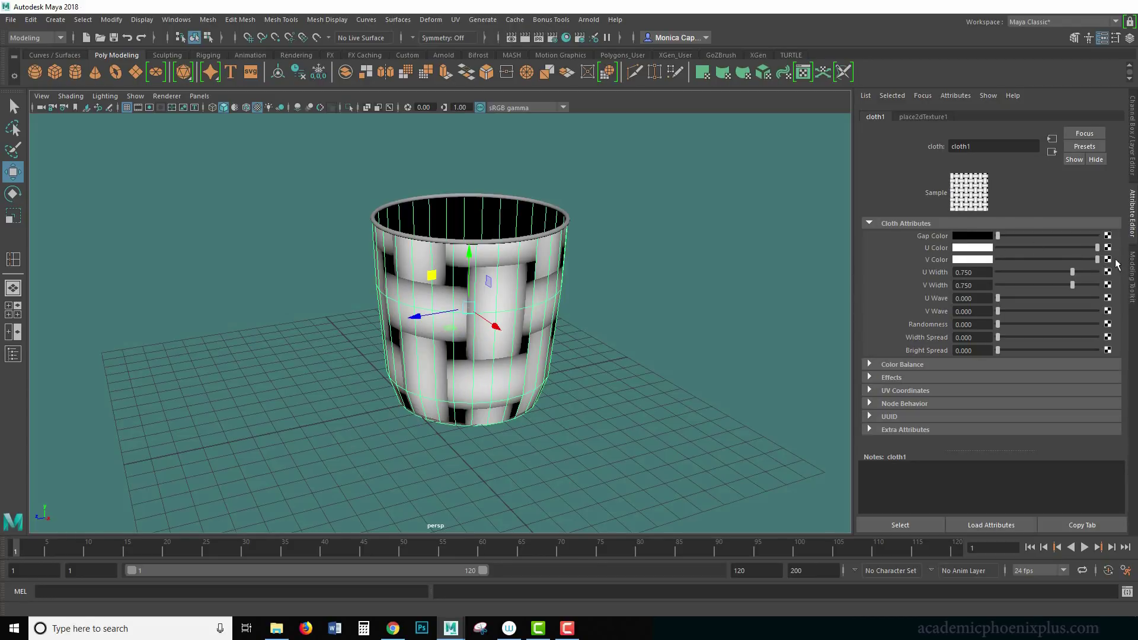
left_click_drag(998, 235, 966, 236)
left_click_drag(1073, 271, 1031, 284)
Step: Render the updated weave in Arnold, then close RenderView
left_click(588, 19)
left_click(602, 41)
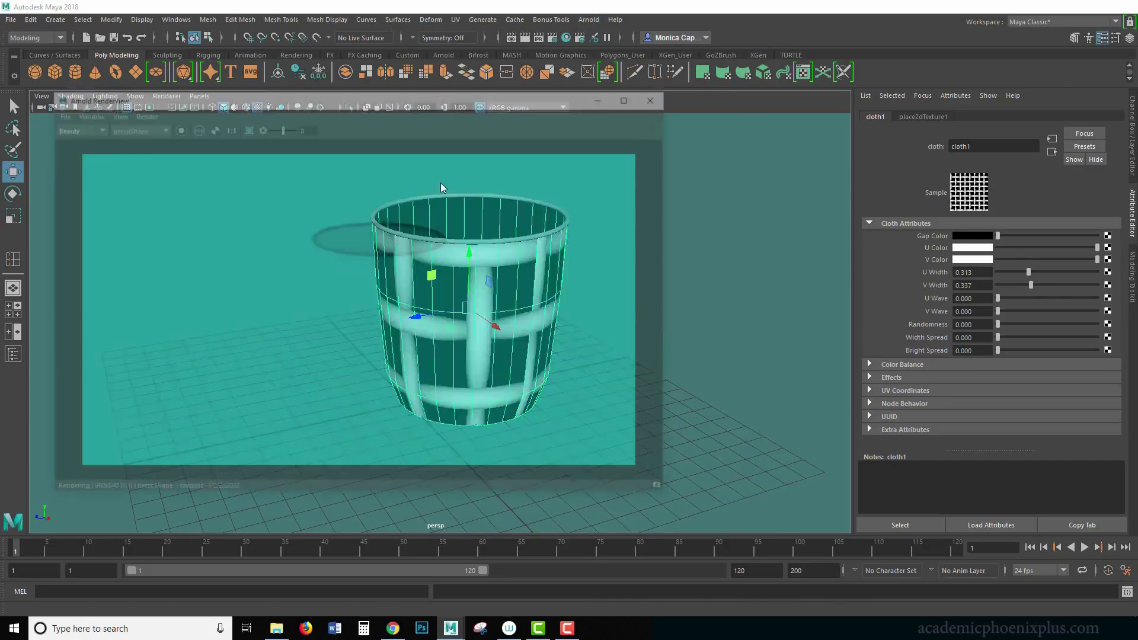
left_click(659, 95)
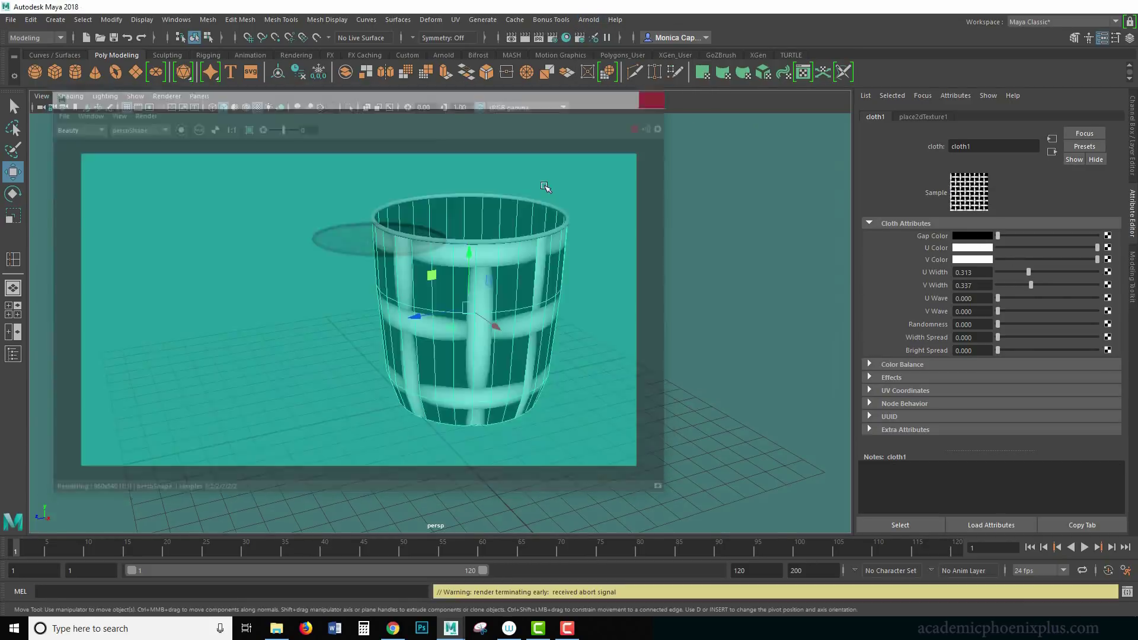
Step: Expand the Arnold section of the cup's pCylinderShape1 and render the cup again
left_click(566, 279)
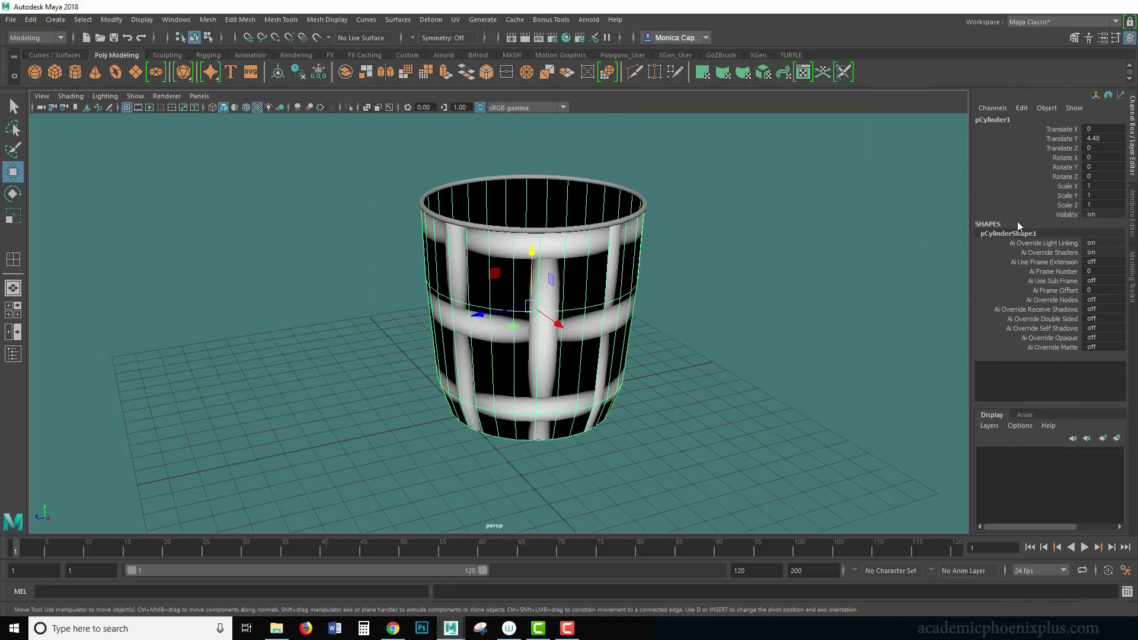
left_click(939, 116)
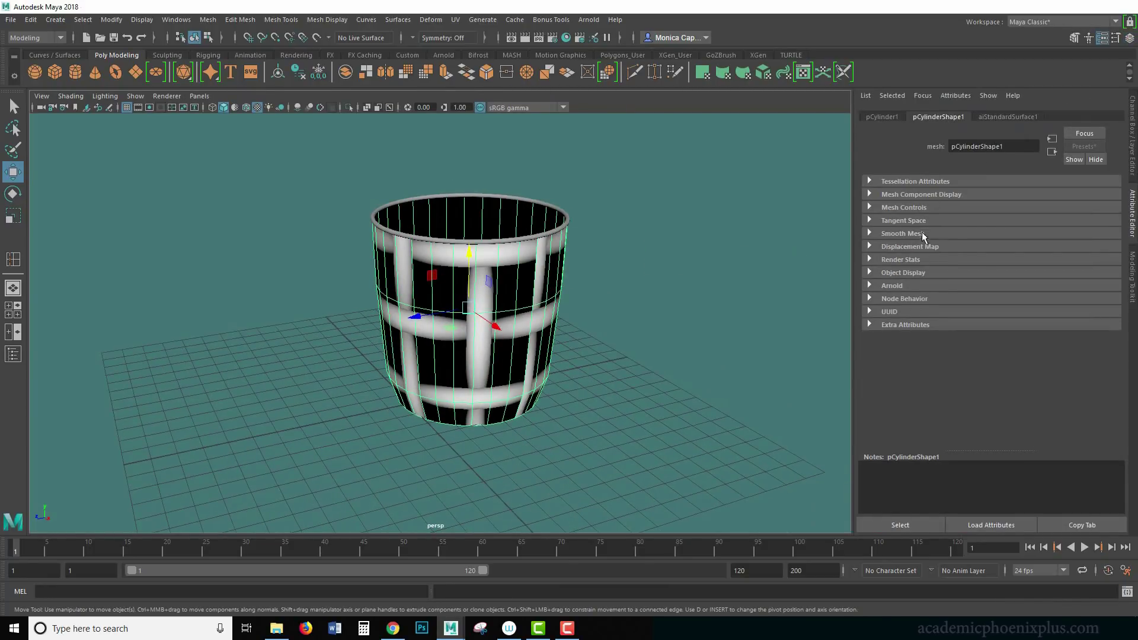
left_click(913, 274)
left_click(915, 275)
left_click(895, 286)
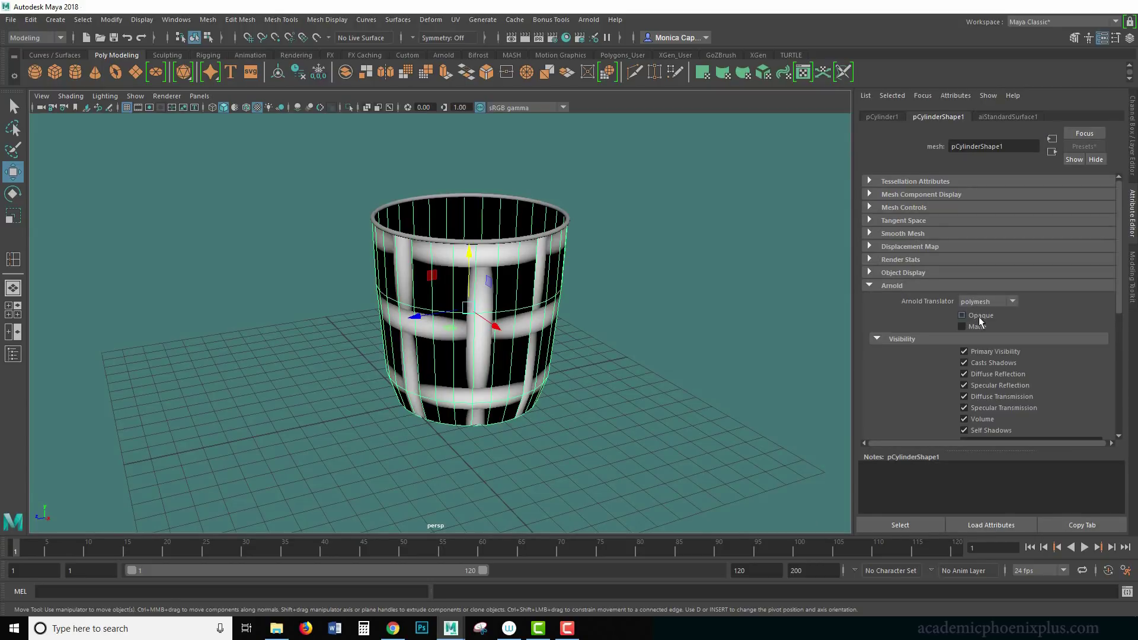
left_click(589, 19)
left_click(616, 45)
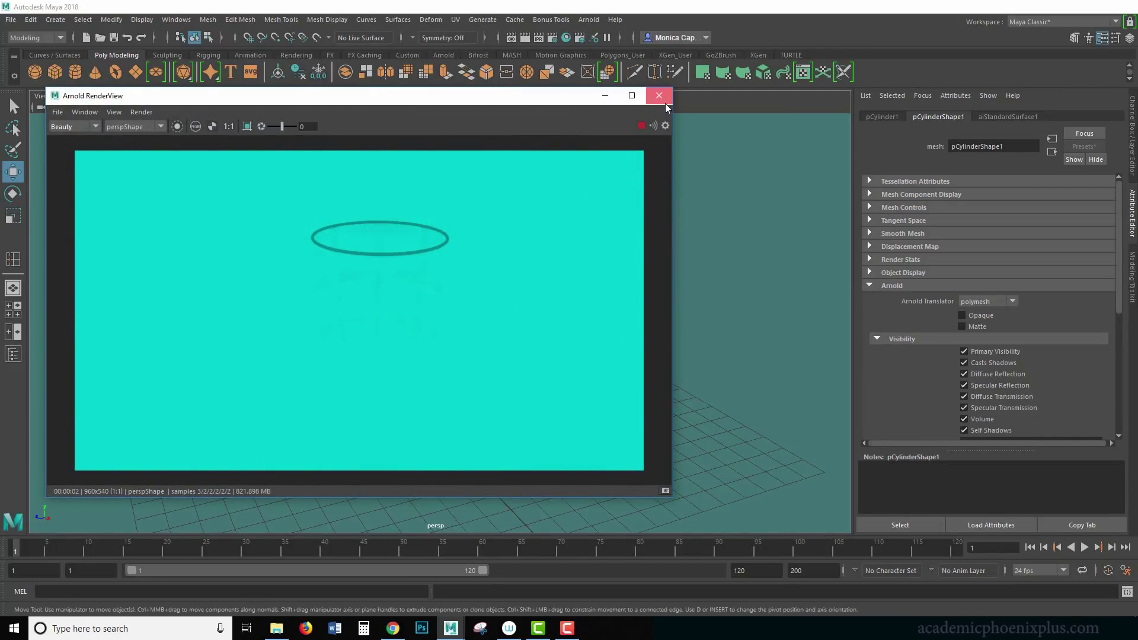
Step: Create a directional light, move it to the basket's right, and switch to rotating it
left_click(605, 95)
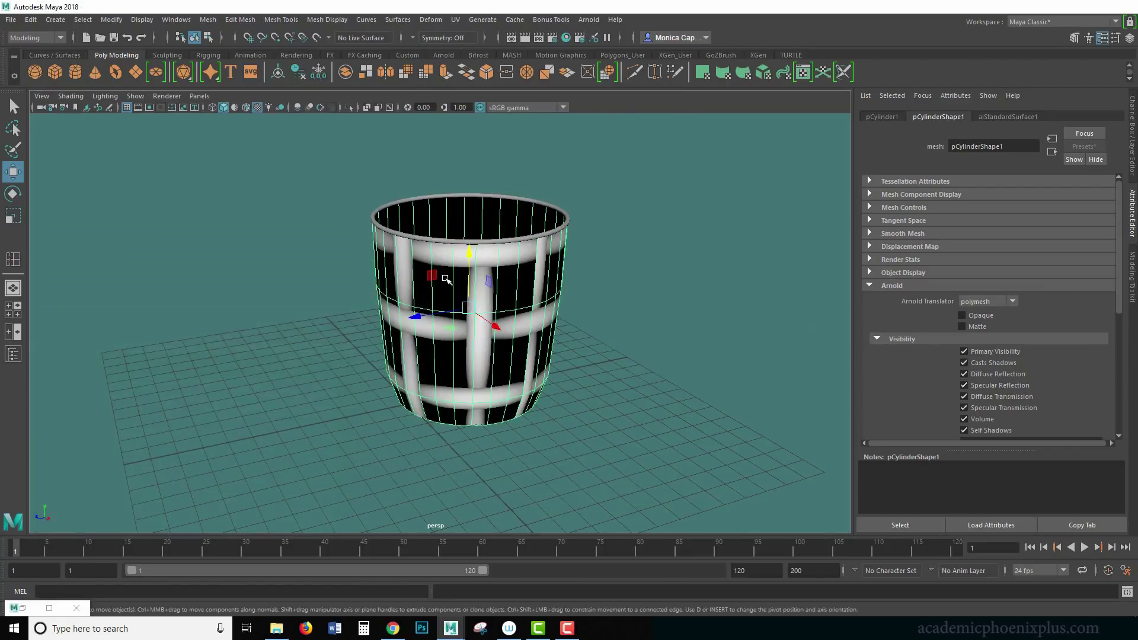
left_click(727, 248)
left_click(700, 239)
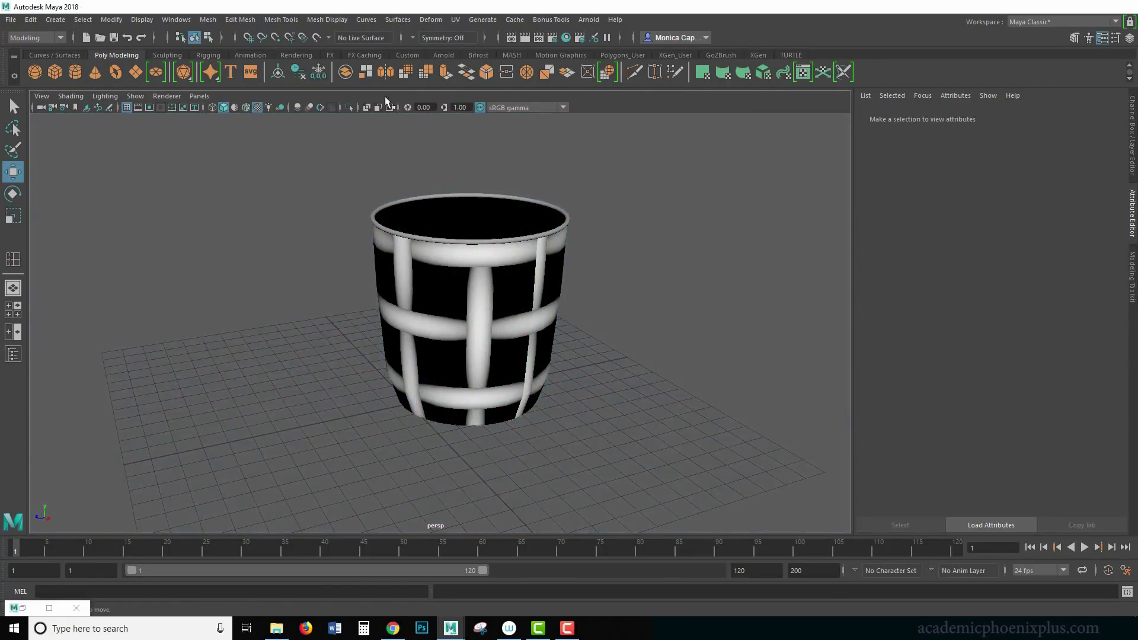
left_click(55, 20)
mouse_move(83, 94)
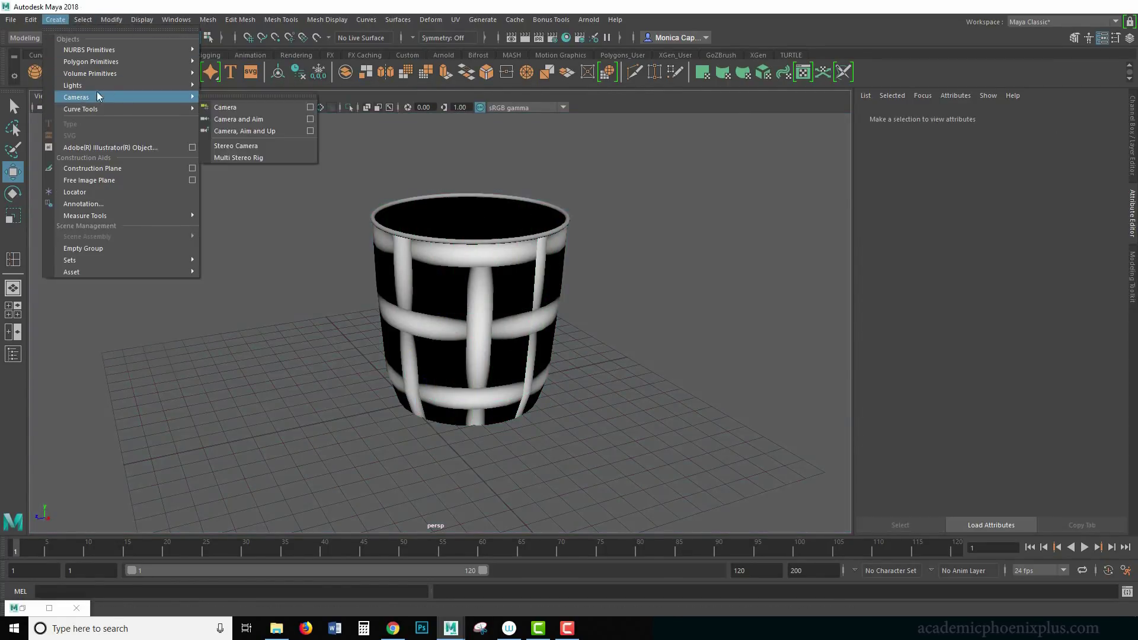
left_click(245, 107)
left_click_drag(358, 414, 679, 350)
key("e")
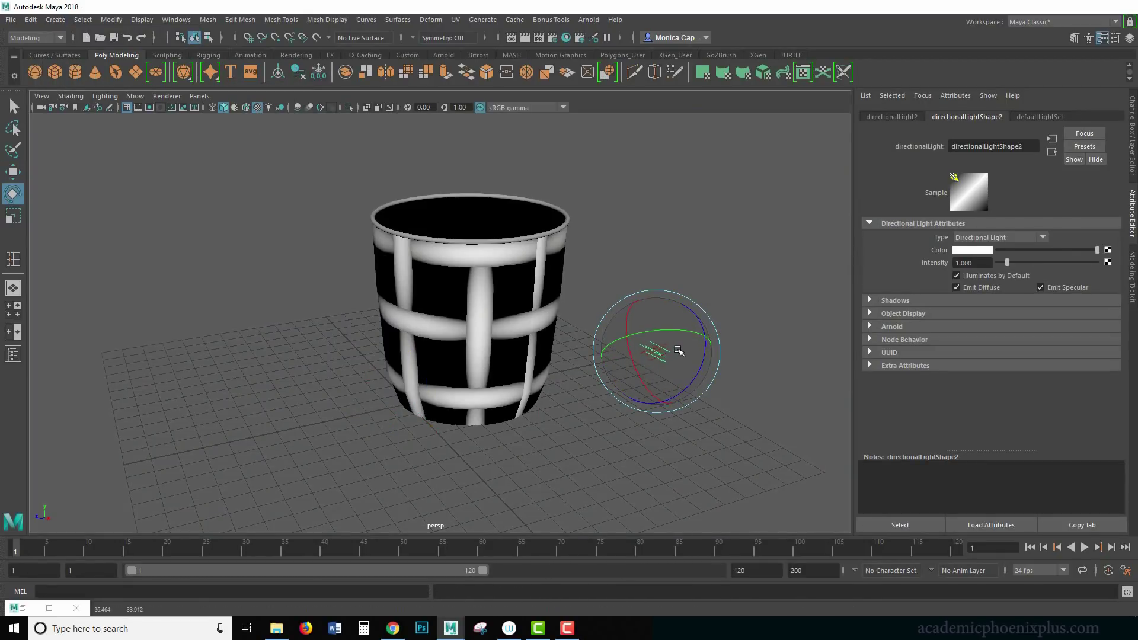
Step: Check the directionally lit scene in Arnold RenderView, then minimize the preview
left_click(589, 20)
left_click(607, 268)
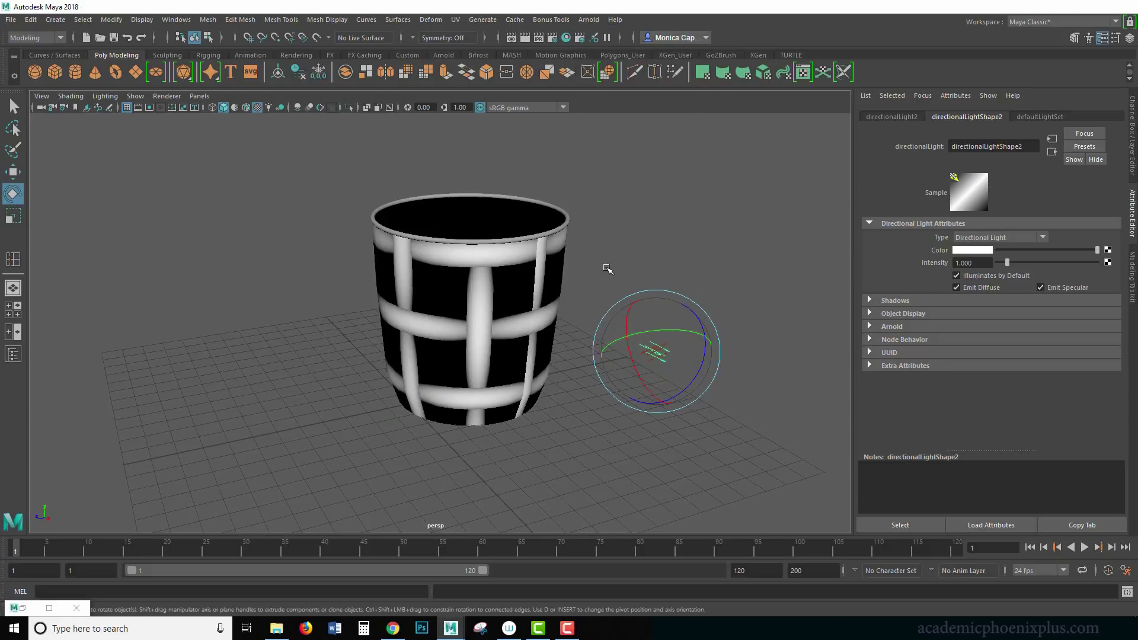
left_click(22, 608)
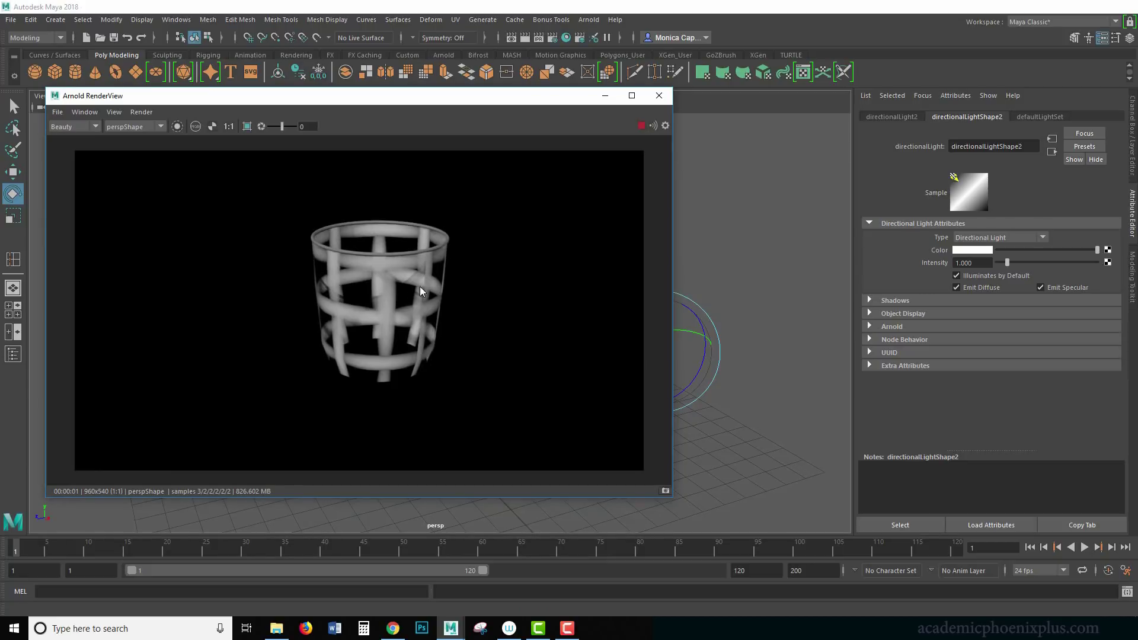
left_click(605, 96)
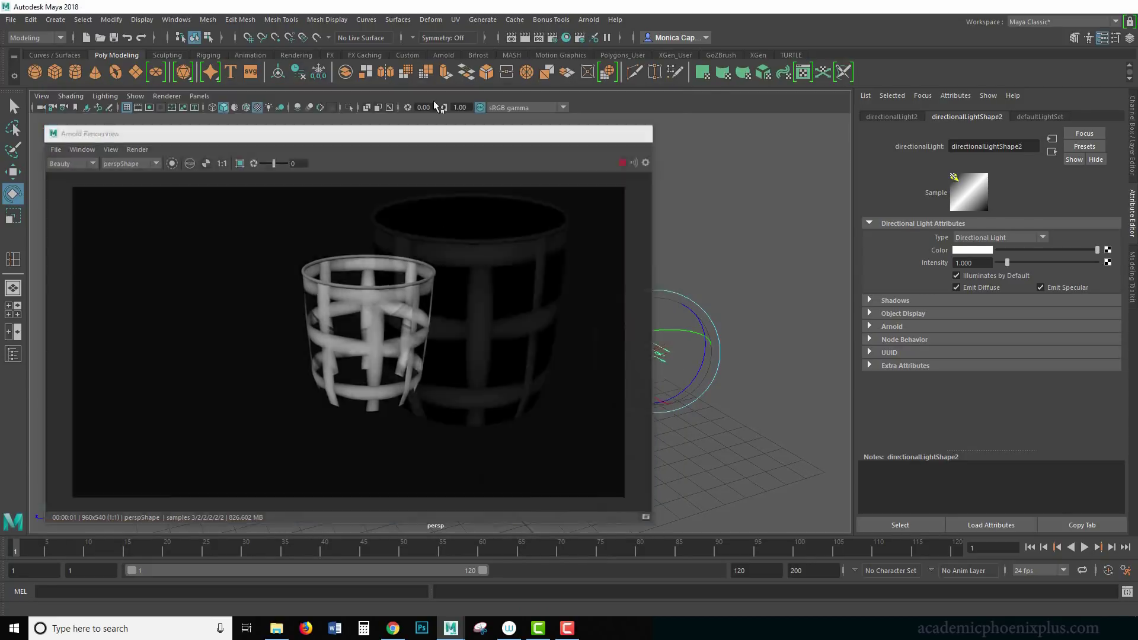
Step: Drag-create a large polygon plane and move it under the basket
left_click(136, 72)
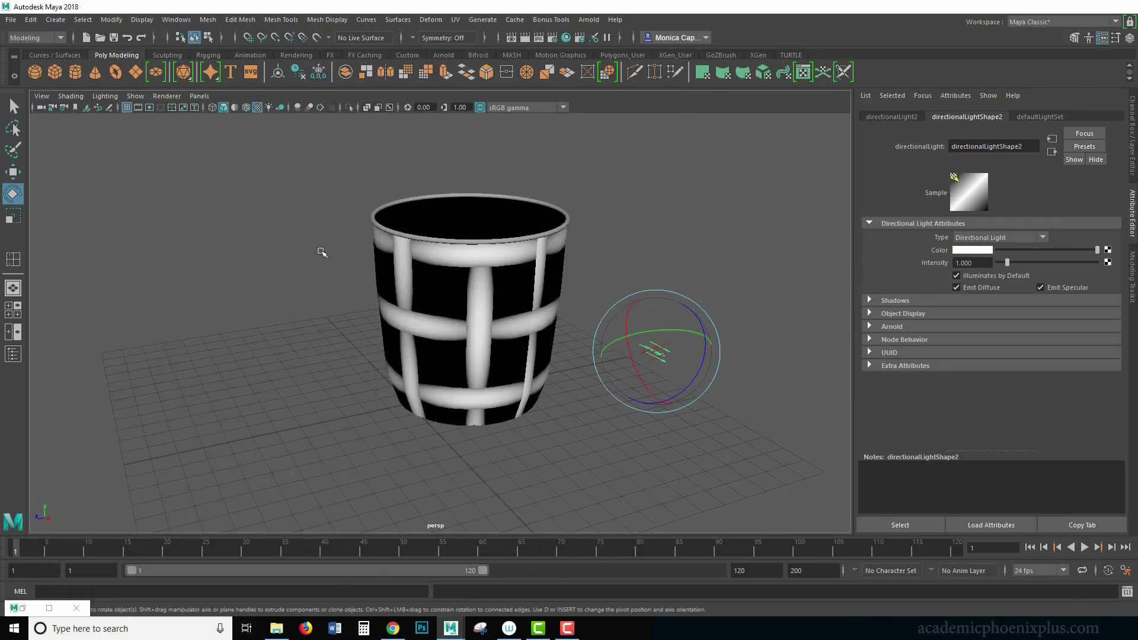
left_click_drag(409, 404, 882, 468)
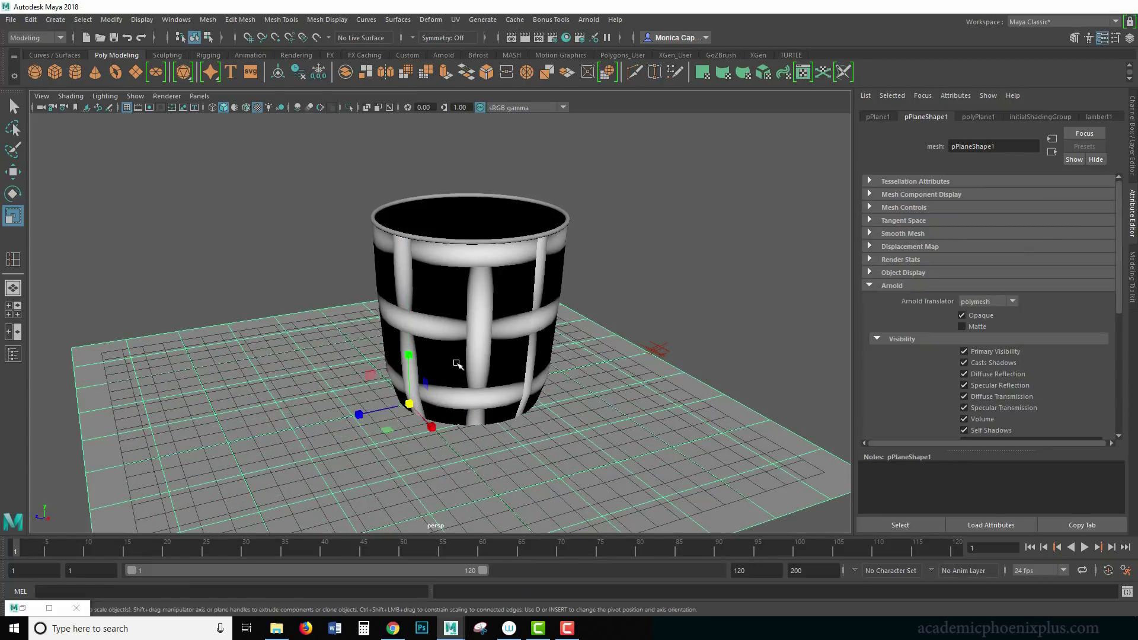
key("w")
left_click_drag(349, 439, 405, 426)
key("r")
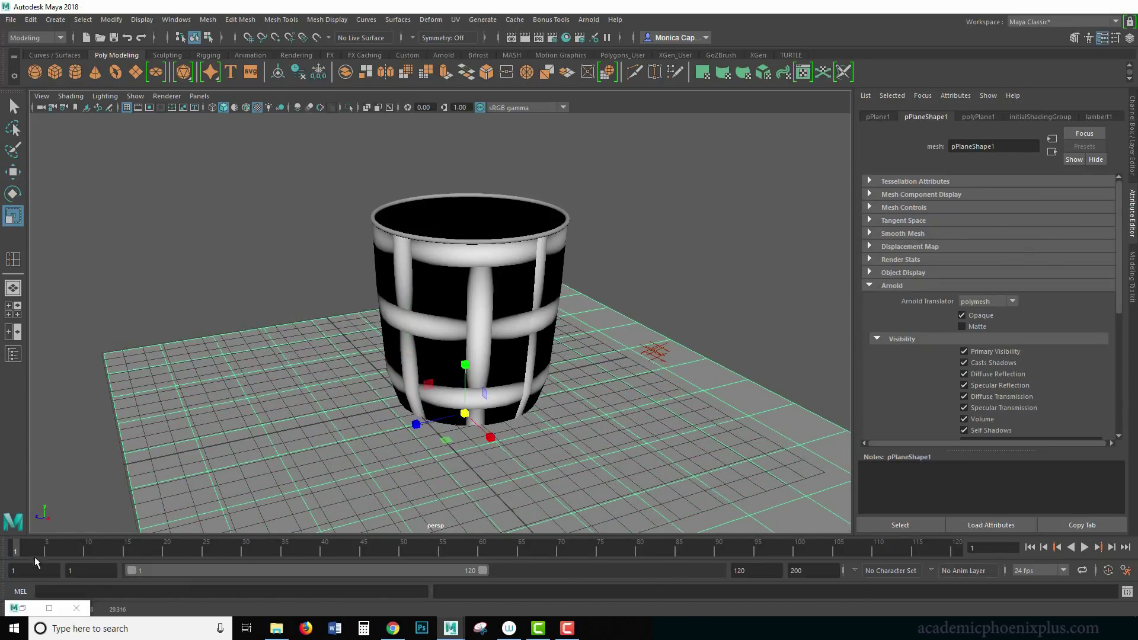
Step: Restore RenderView to see the basket's shadows on the plane, then select the basket
left_click(24, 607)
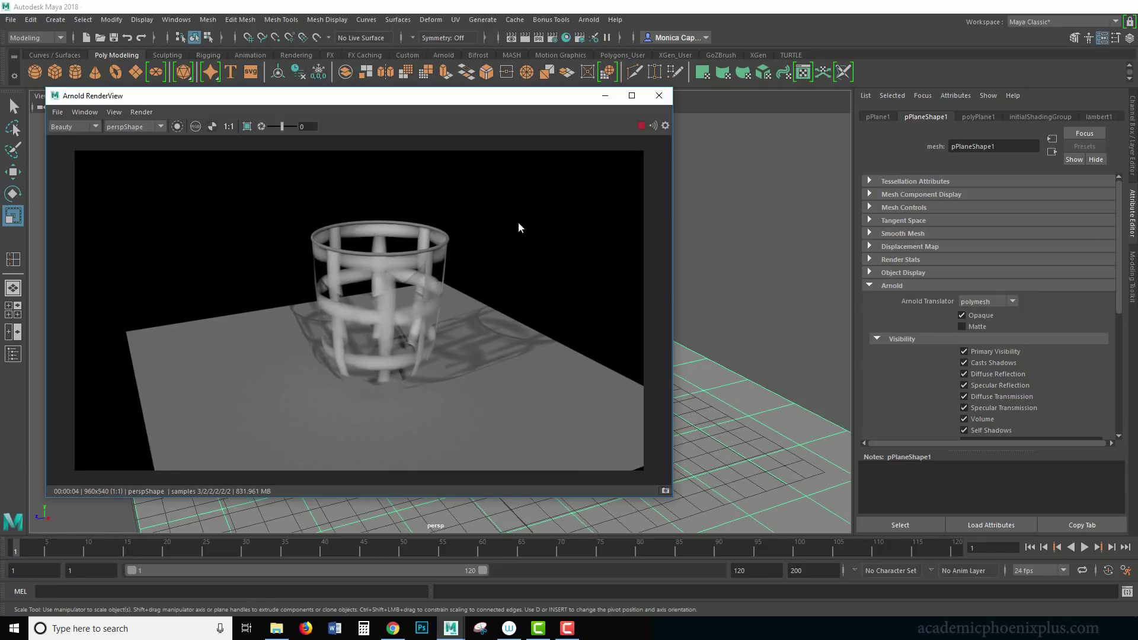
left_click_drag(533, 95, 414, 90)
left_click(565, 281)
Step: Narrow the cloth1 U Width to 0.181 and V Width to 0.157, briefly testing randomness and wave
left_click(1023, 121)
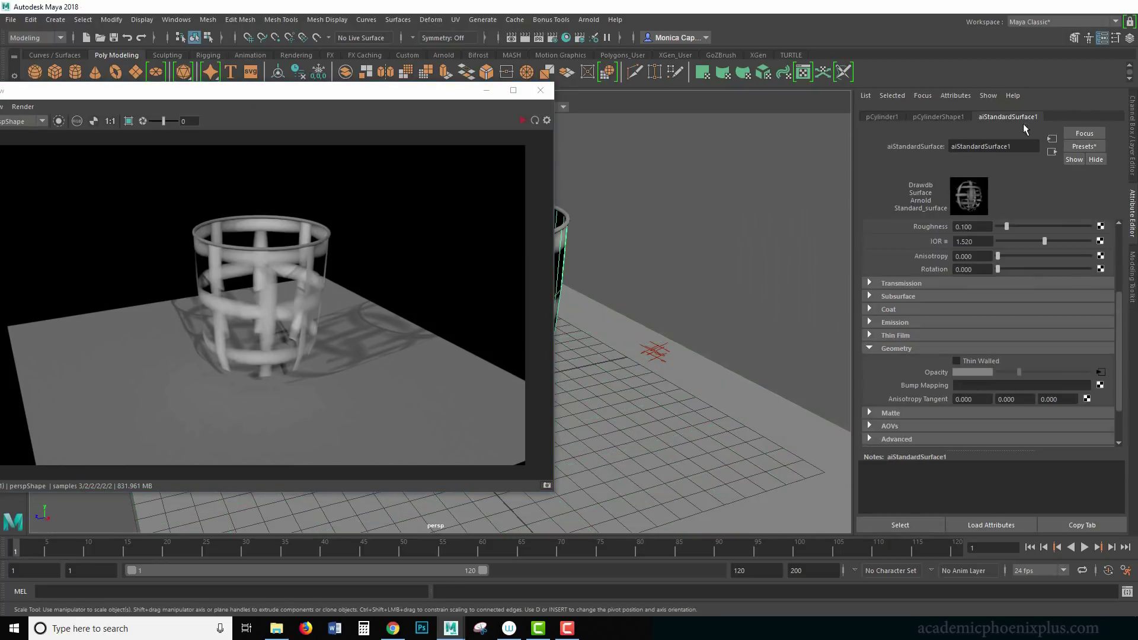
left_click(1100, 373)
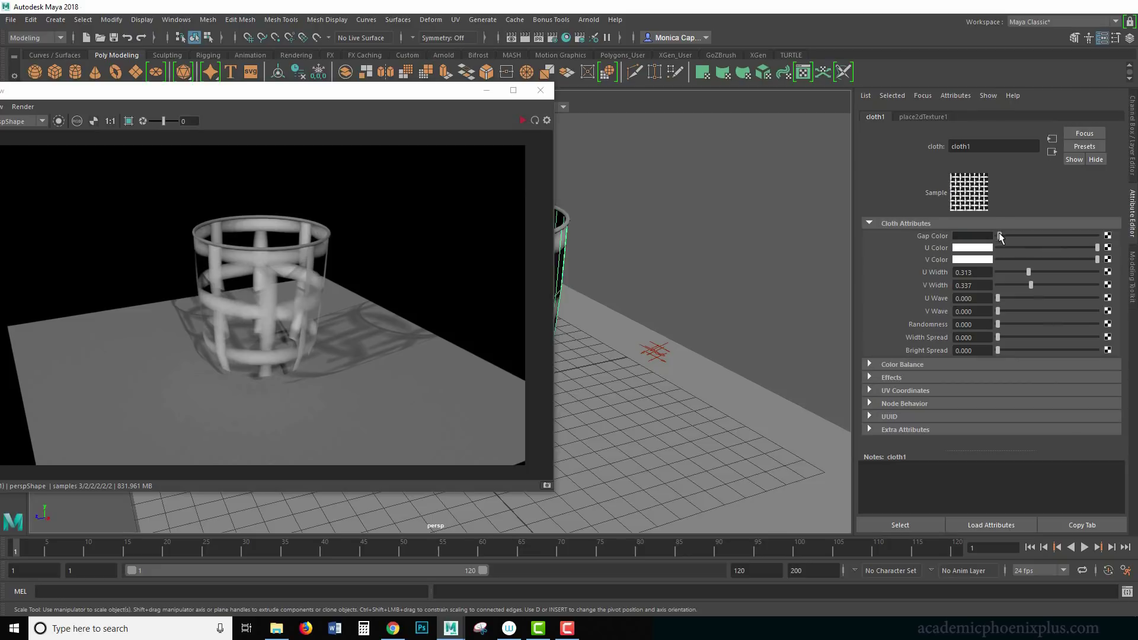
mouse_move(1032, 274)
left_mouse_down()
mouse_move(1047, 274)
mouse_move(1018, 273)
left_mouse_up()
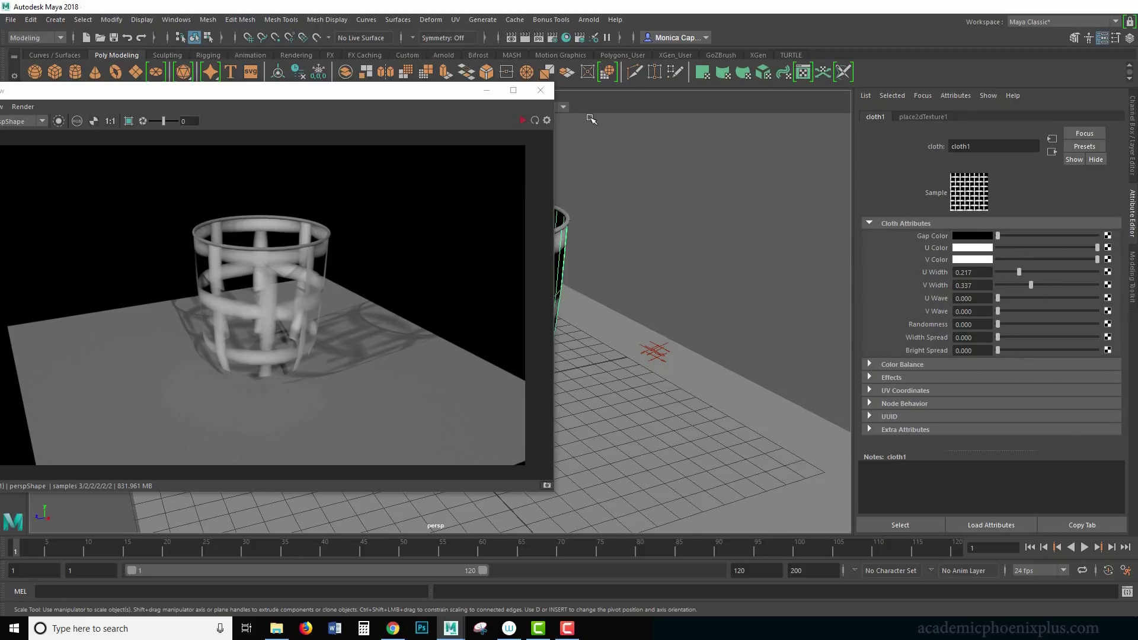
left_click_drag(456, 89, 342, 90)
mouse_move(1030, 285)
left_mouse_down()
mouse_move(1004, 284)
mouse_move(1017, 273)
left_mouse_up()
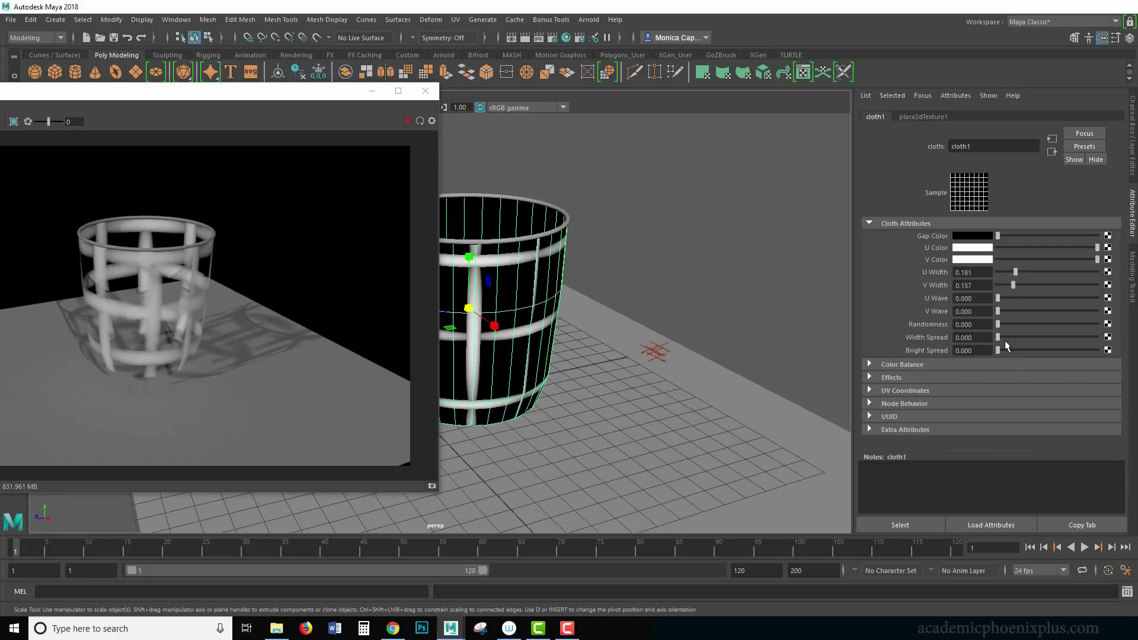
left_click_drag(998, 325, 941, 350)
mouse_move(1009, 317)
left_mouse_down()
mouse_move(1046, 314)
mouse_move(979, 311)
mouse_move(1055, 300)
mouse_move(983, 299)
left_mouse_up()
Step: Set place2dTexture1 Repeat UV to 10 × 10 and re-render the preview
left_click(922, 117)
double_click(975, 327)
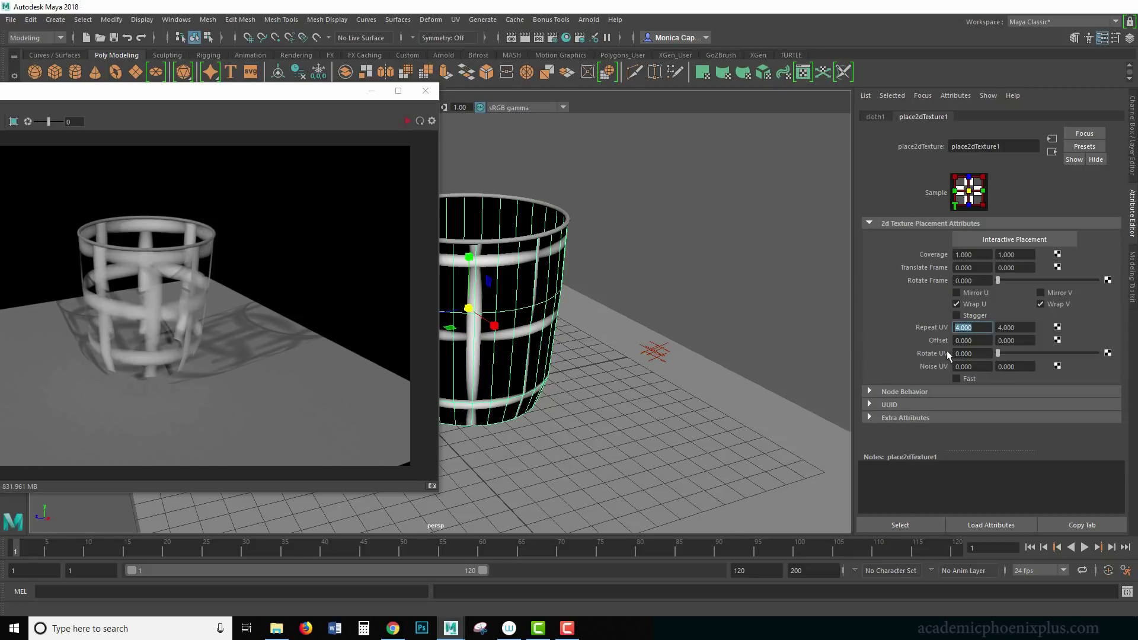
type("10")
key("Tab")
type("10")
key("Tab")
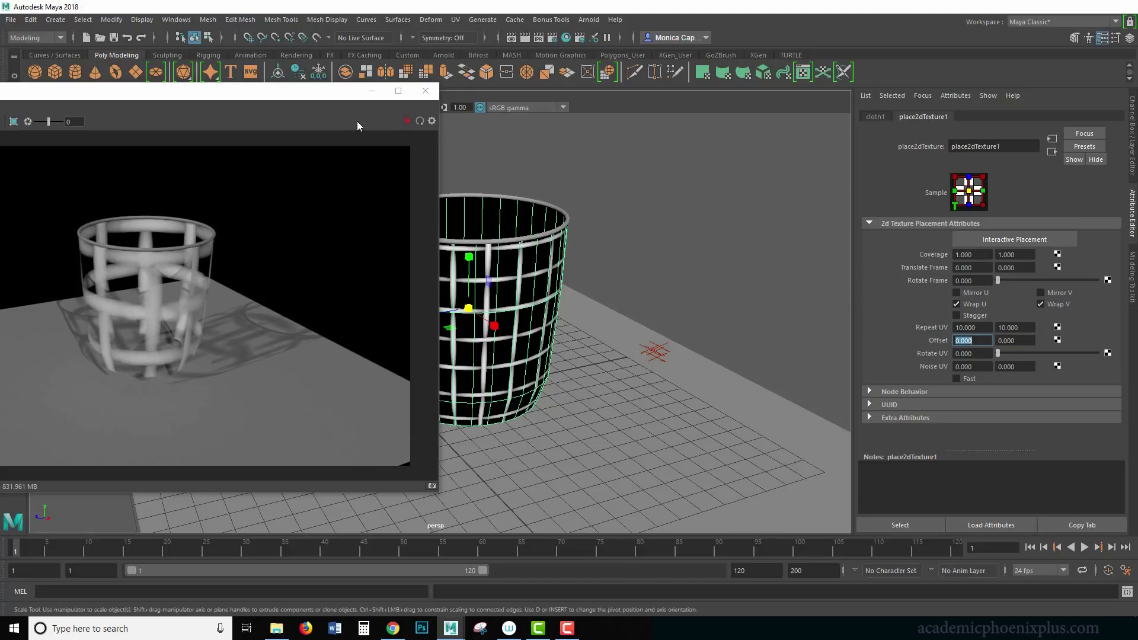
left_click(407, 121)
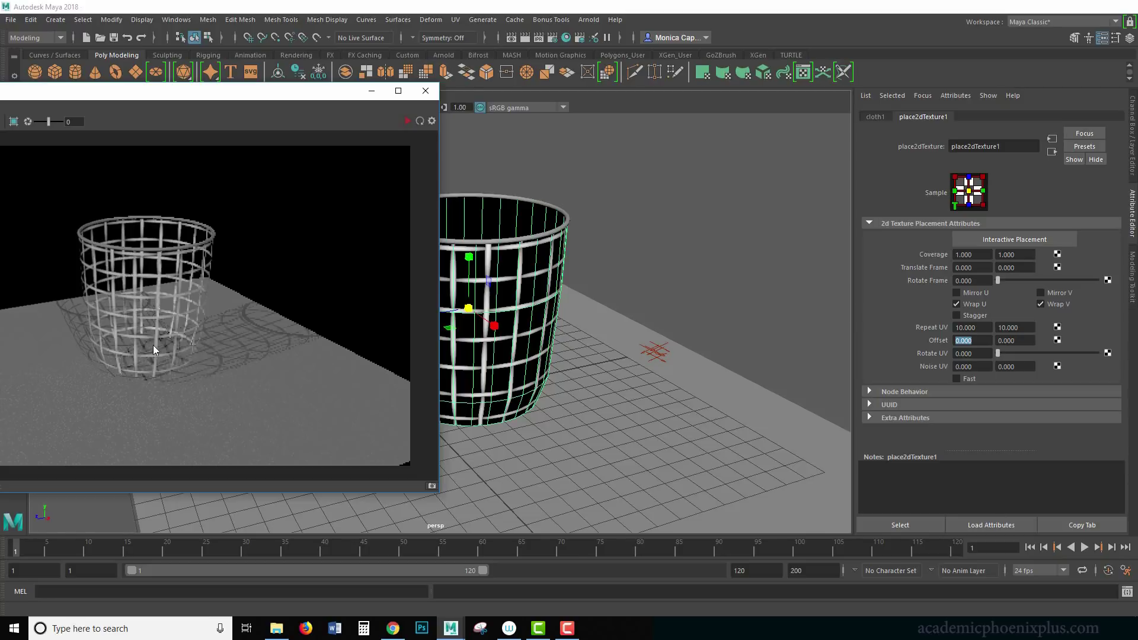
Step: Assign a new Arnold aiStandardSurface material to the torus rim
left_click(564, 221)
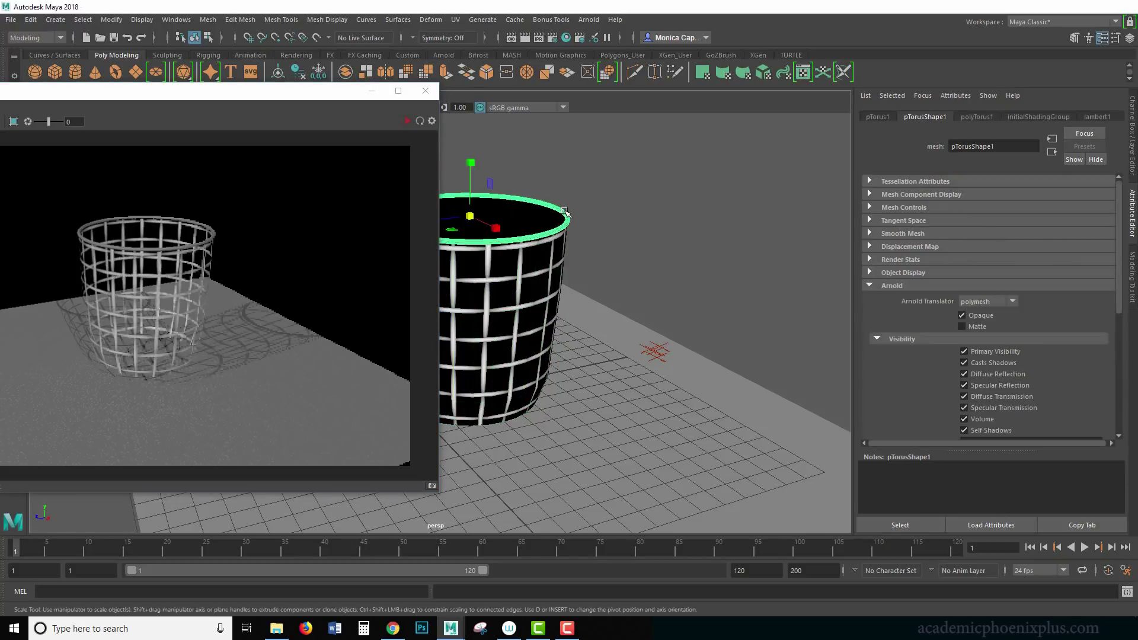
right_click(567, 211)
left_click(579, 479)
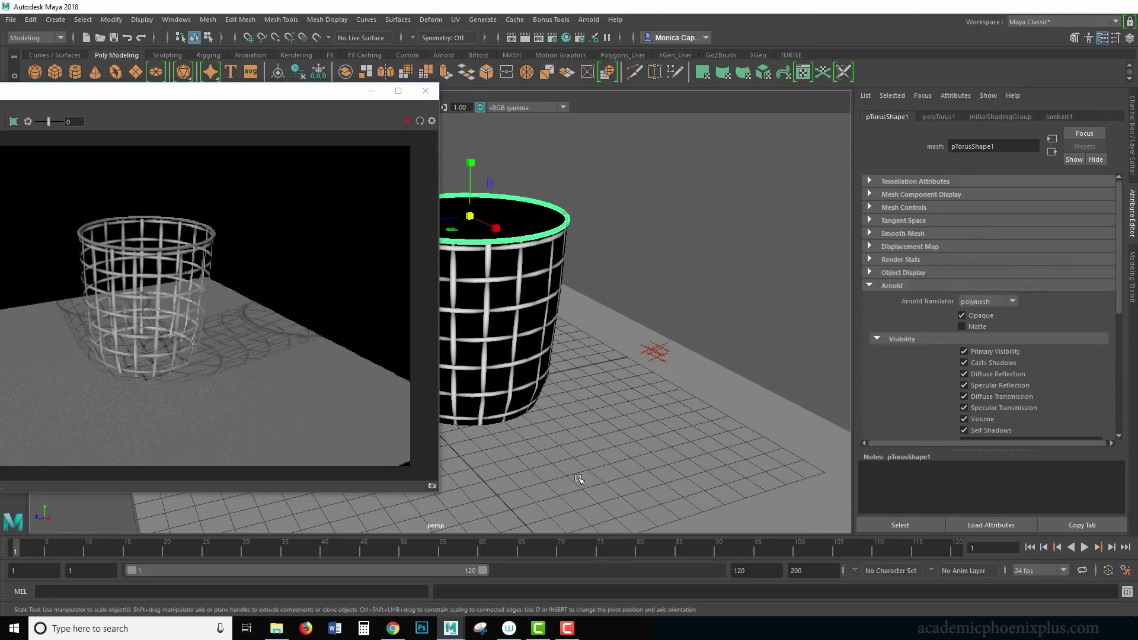
right_click(554, 220)
left_click(522, 508)
left_click(437, 304)
left_click(495, 410)
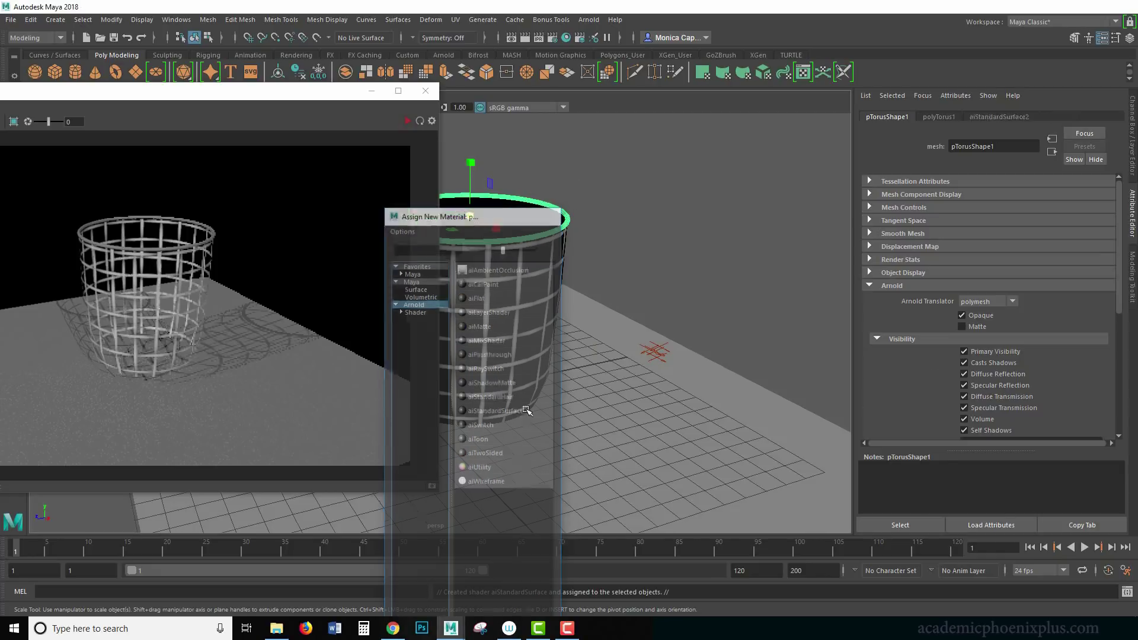
Step: Make the rim's base colour red (saturation 0.750, value 0.576) and start the IPR render
left_click_drag(1119, 301, 1119, 243)
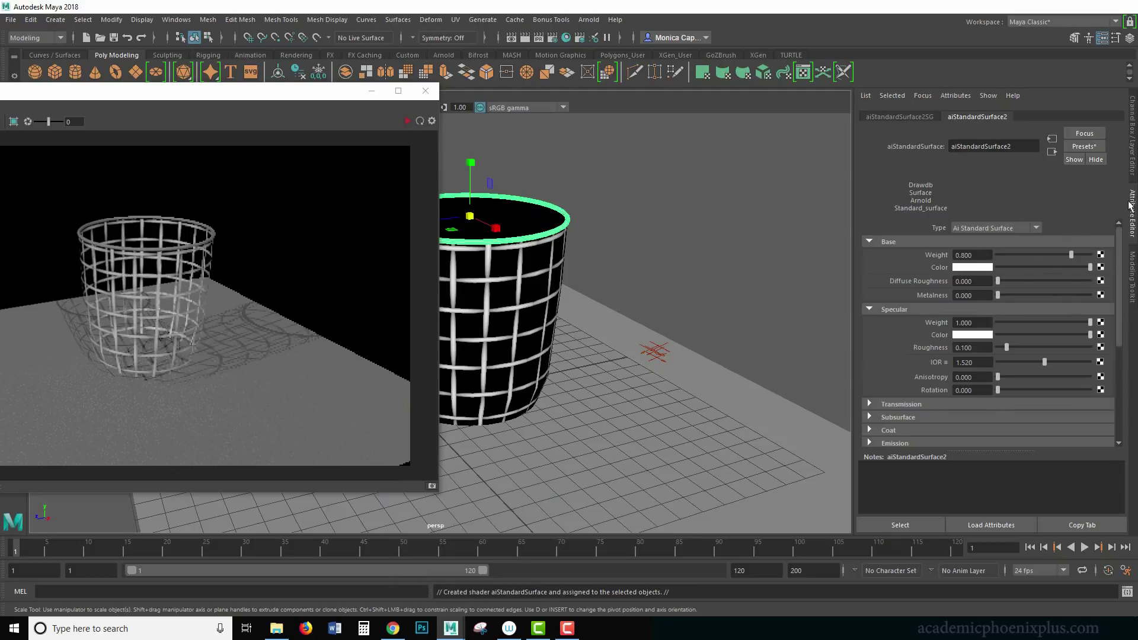
left_click(975, 277)
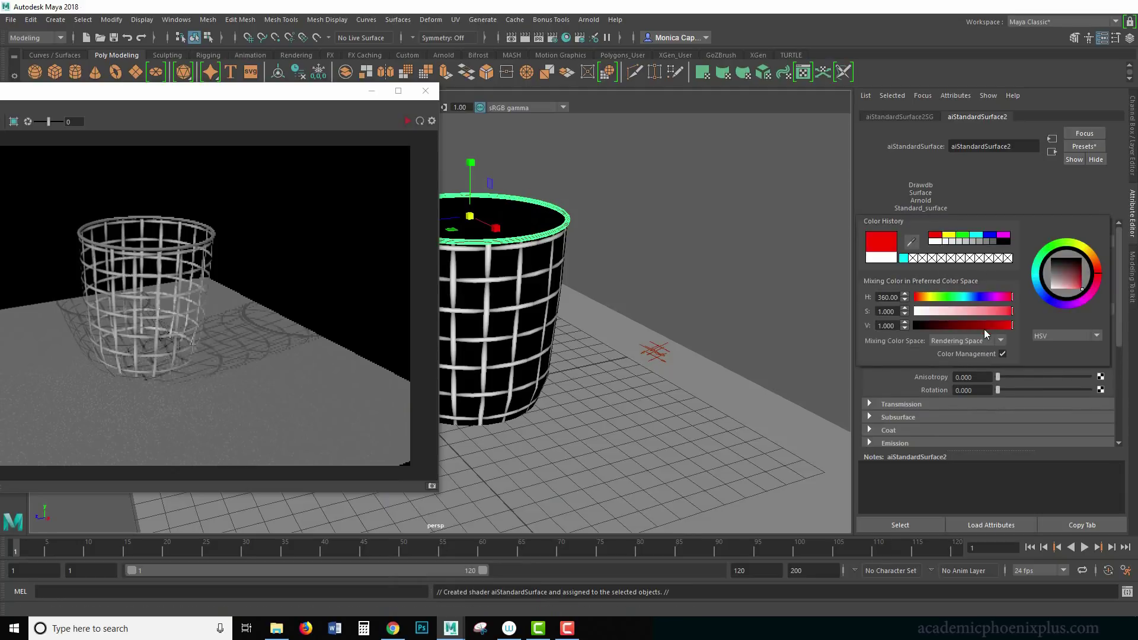
left_click_drag(984, 328, 951, 326)
left_click(987, 311)
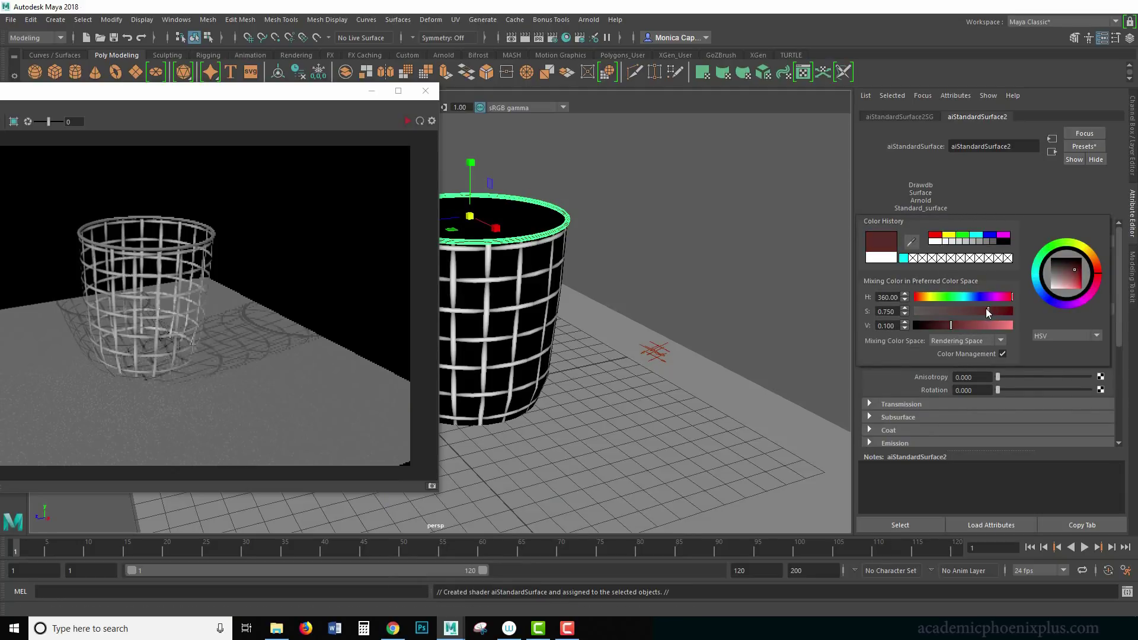
left_click(406, 121)
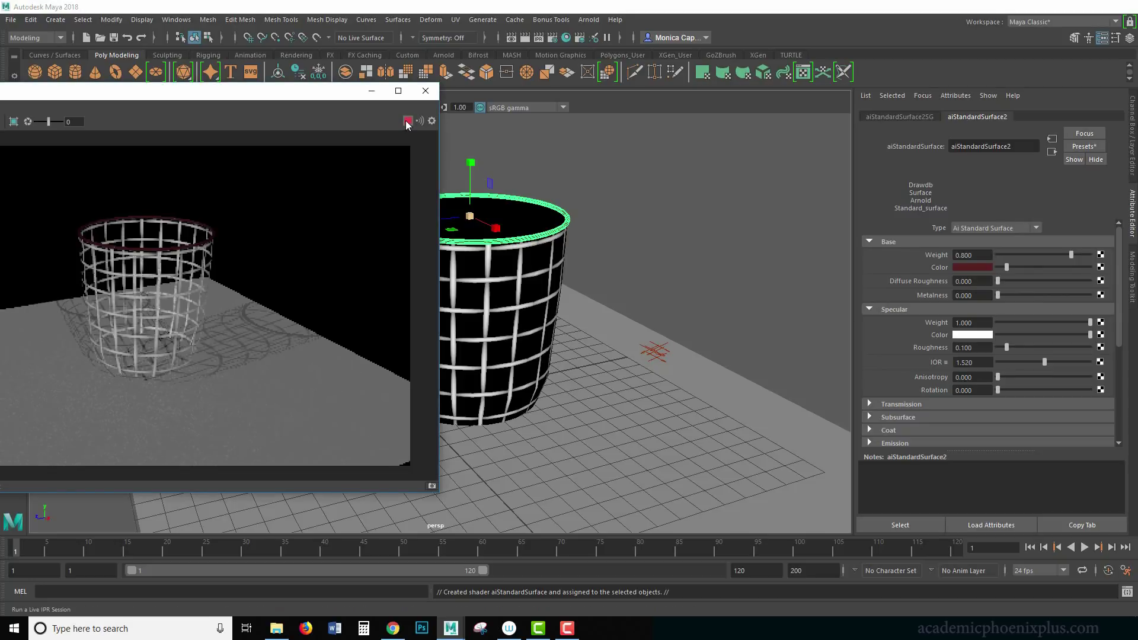
left_click(977, 268)
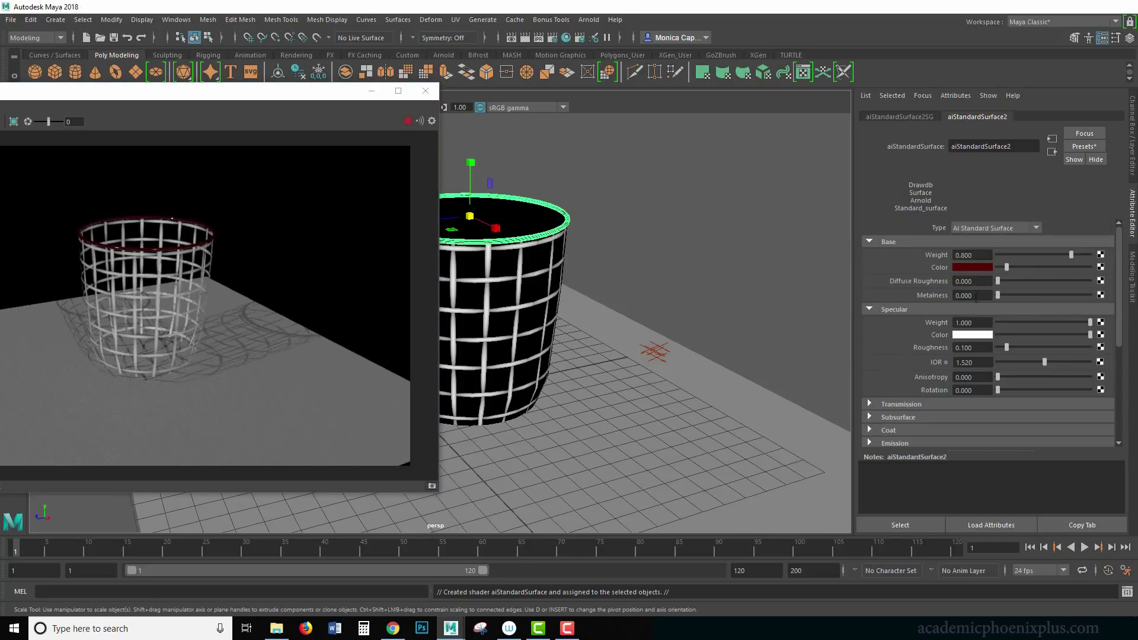
left_click(972, 267)
left_click_drag(950, 335, 994, 339)
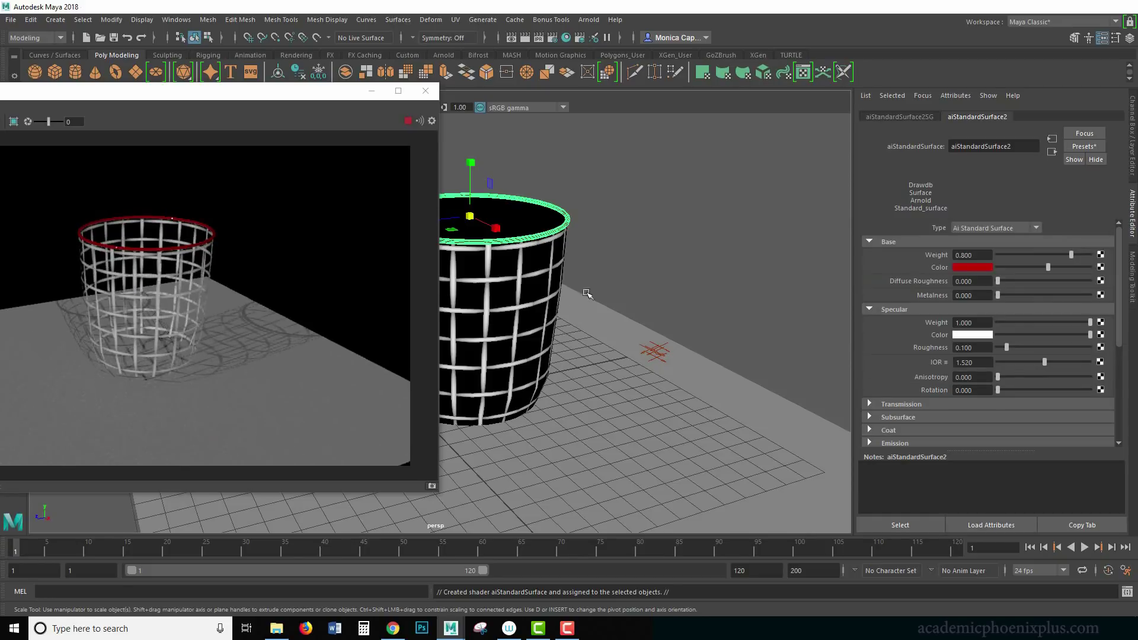
left_click(550, 298)
Step: Set the cloth texture's placement Repeat UV to 20 × 20
left_click(1007, 117)
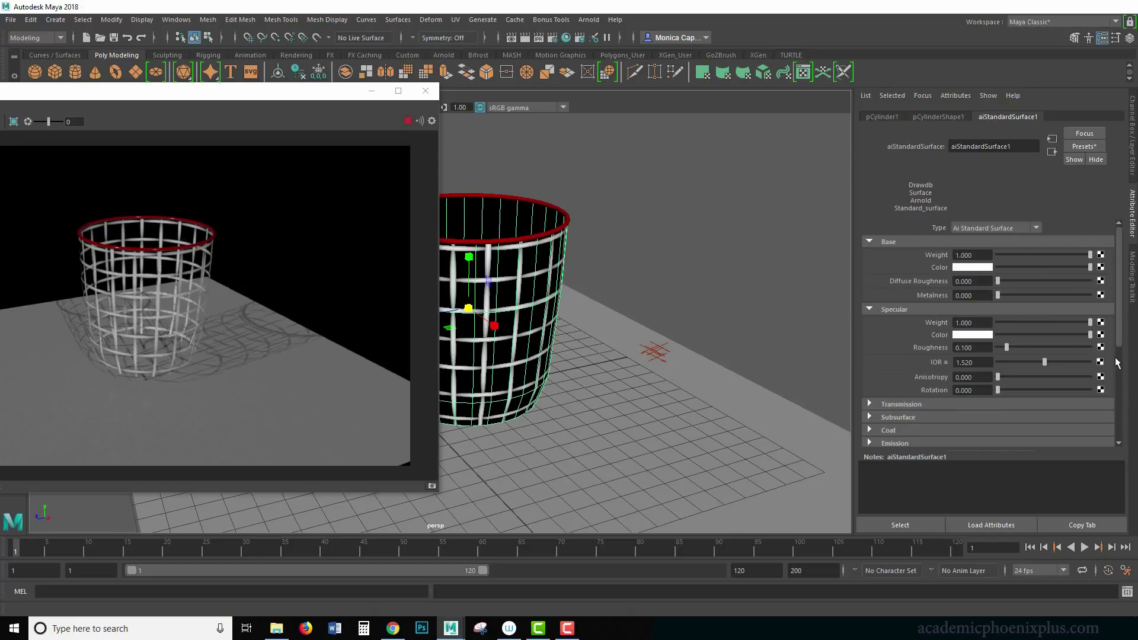
scroll(1120, 350, "down", 5)
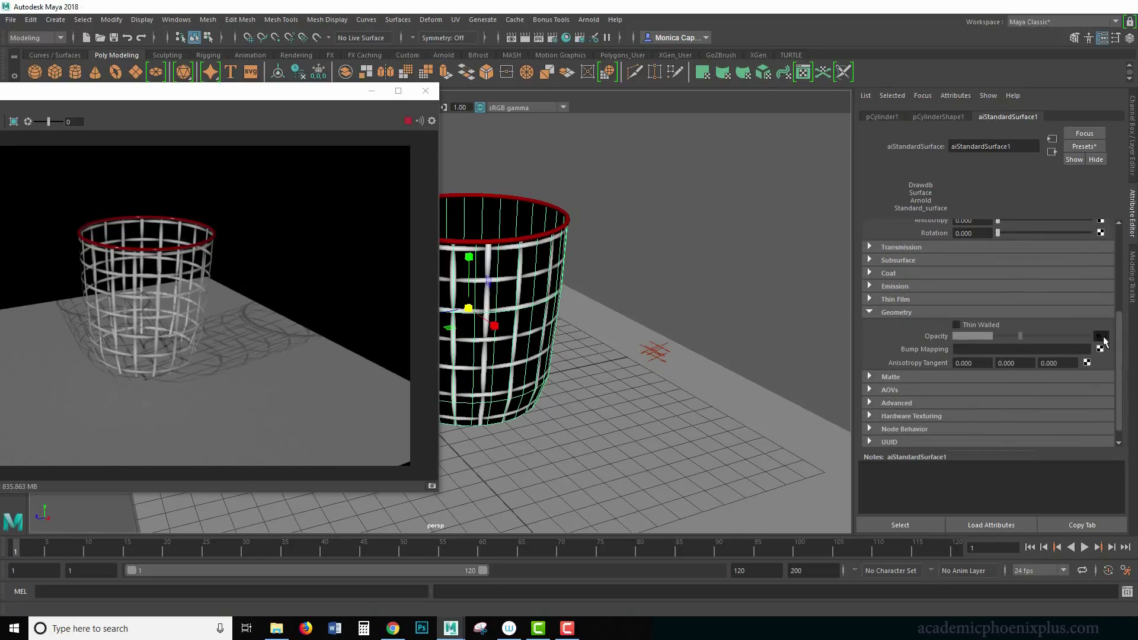
left_click(1099, 333)
left_click_drag(988, 328, 910, 330)
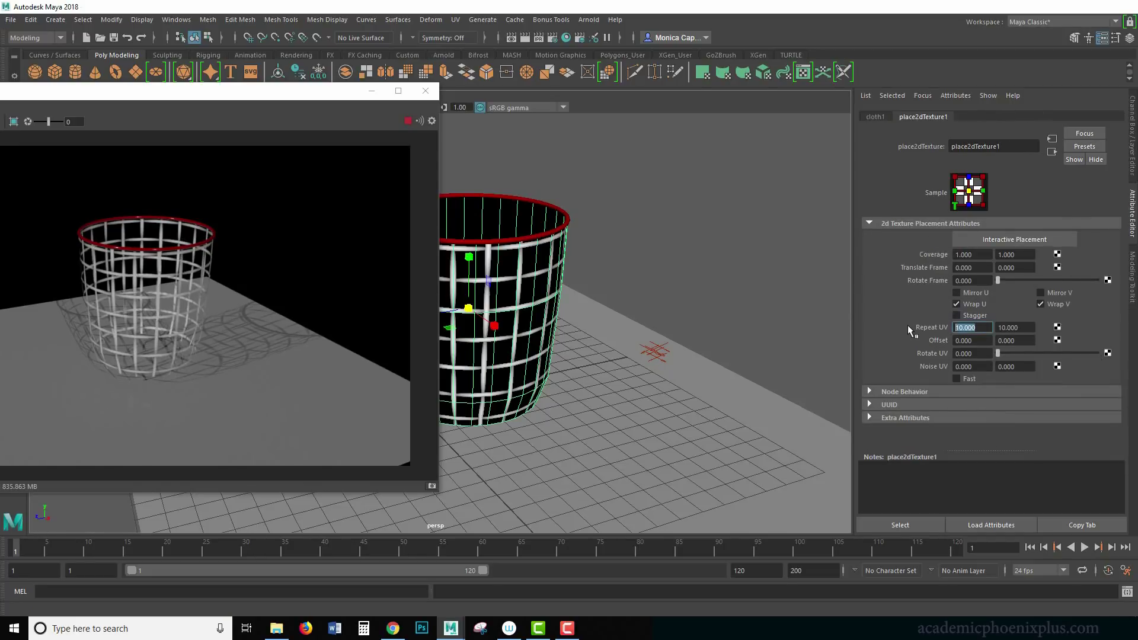
type("20")
key("Tab")
type("20")
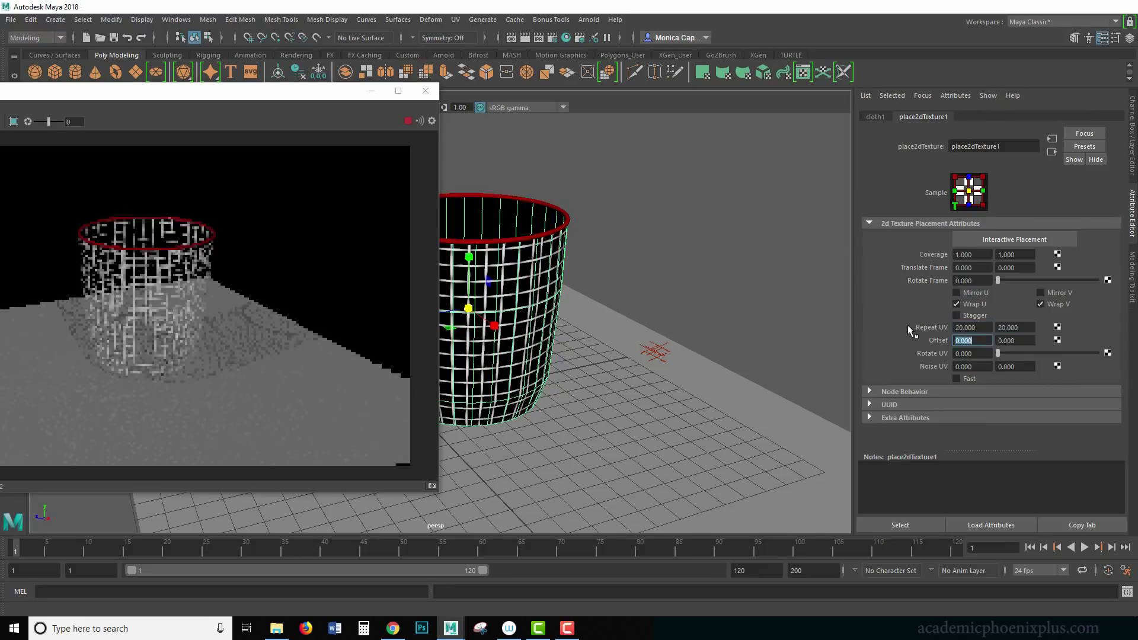
key("Tab")
Step: Lower the ground plane along Y to about -5.85 beneath the basket
left_click_drag(241, 98, 380, 94)
left_click(601, 350)
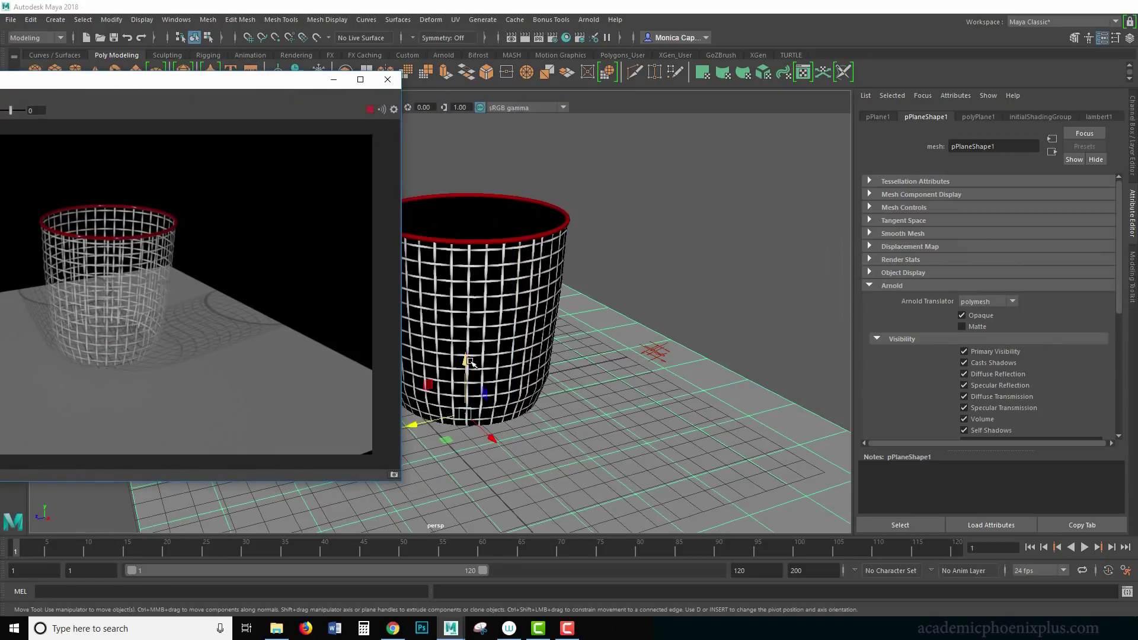
left_click_drag(468, 362, 466, 453)
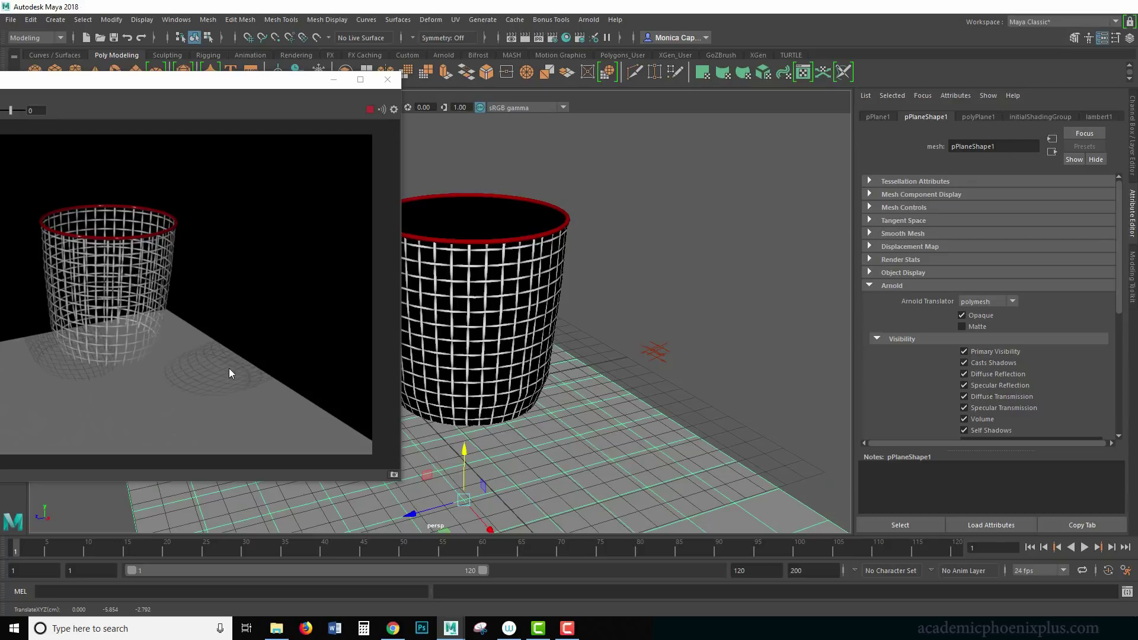
left_click(503, 413)
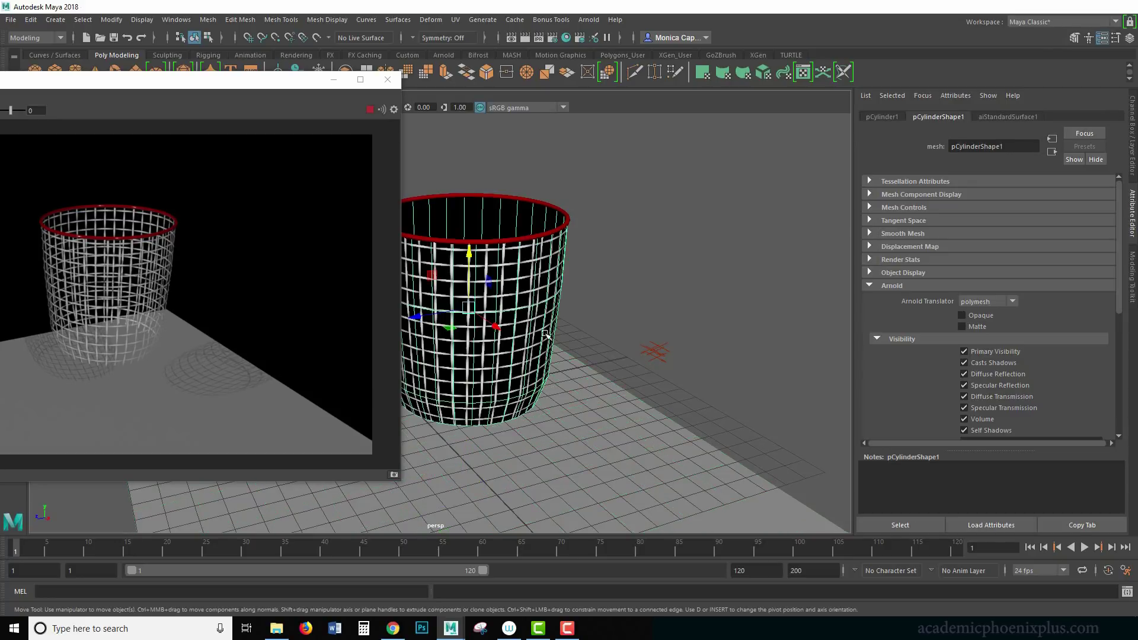
Step: Open the basket's UV Editor and select its whole UV shell
left_click(455, 20)
left_click(473, 41)
left_click_drag(305, 102, 907, 105)
right_click_drag(851, 343, 875, 350)
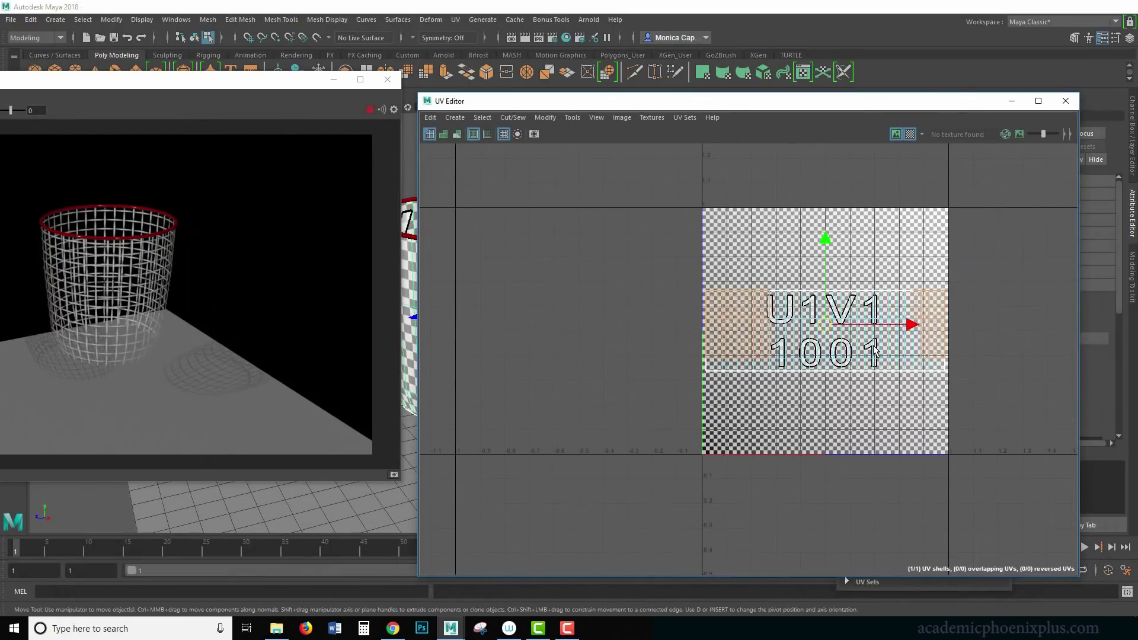
left_click(877, 360)
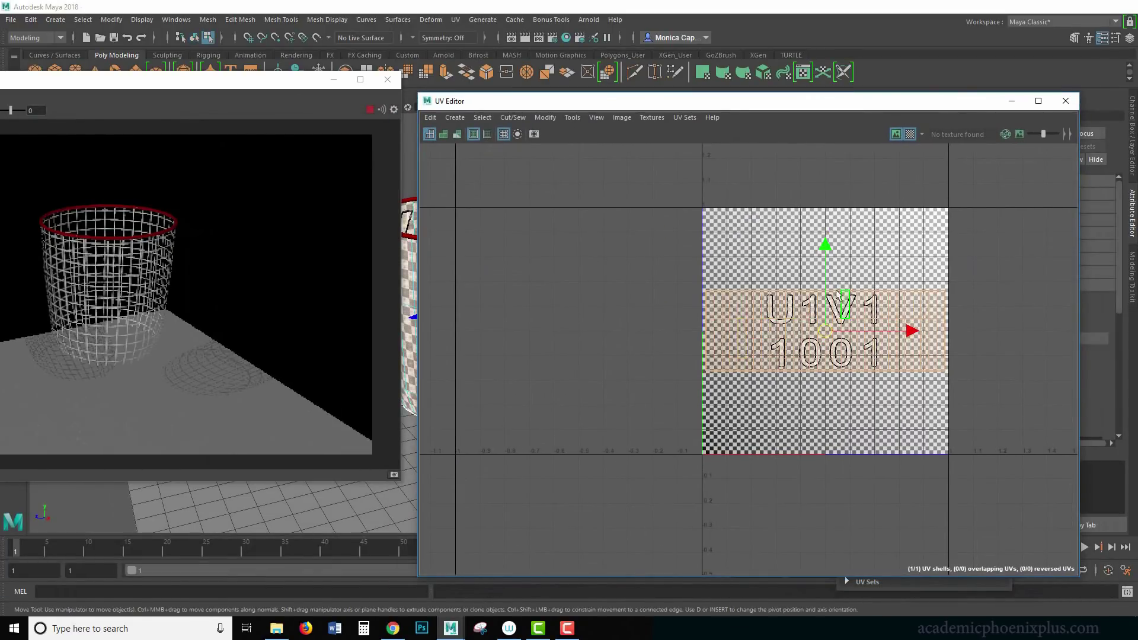
Step: Nudge the UV shell up, then slightly down along V, and close the UV Editor
left_click_drag(831, 243, 828, 240)
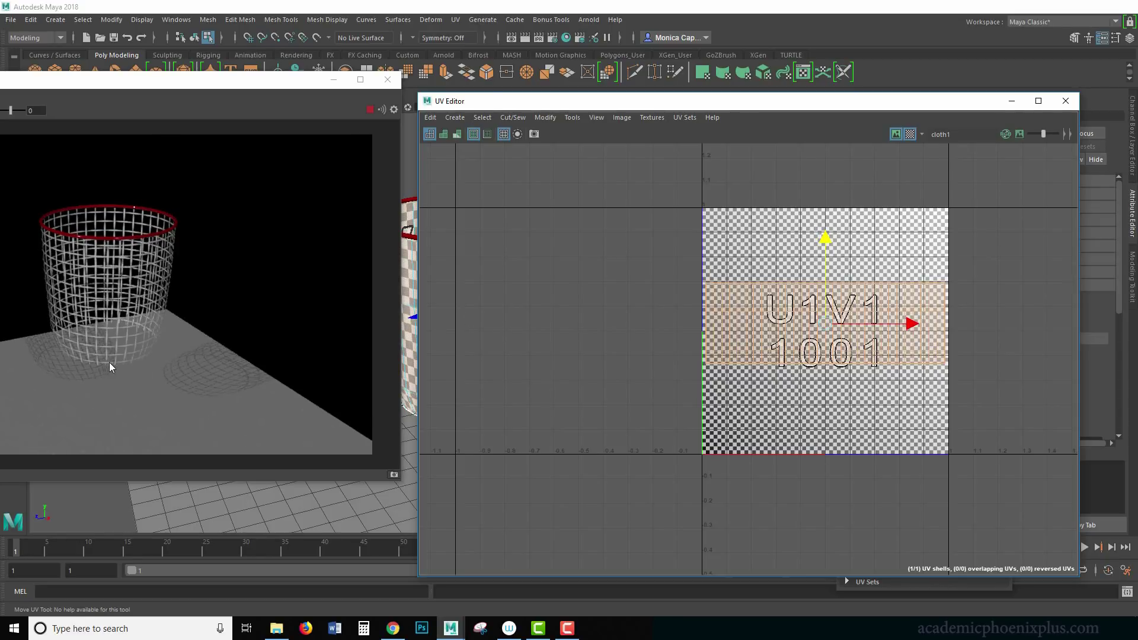
left_click_drag(826, 249, 825, 255)
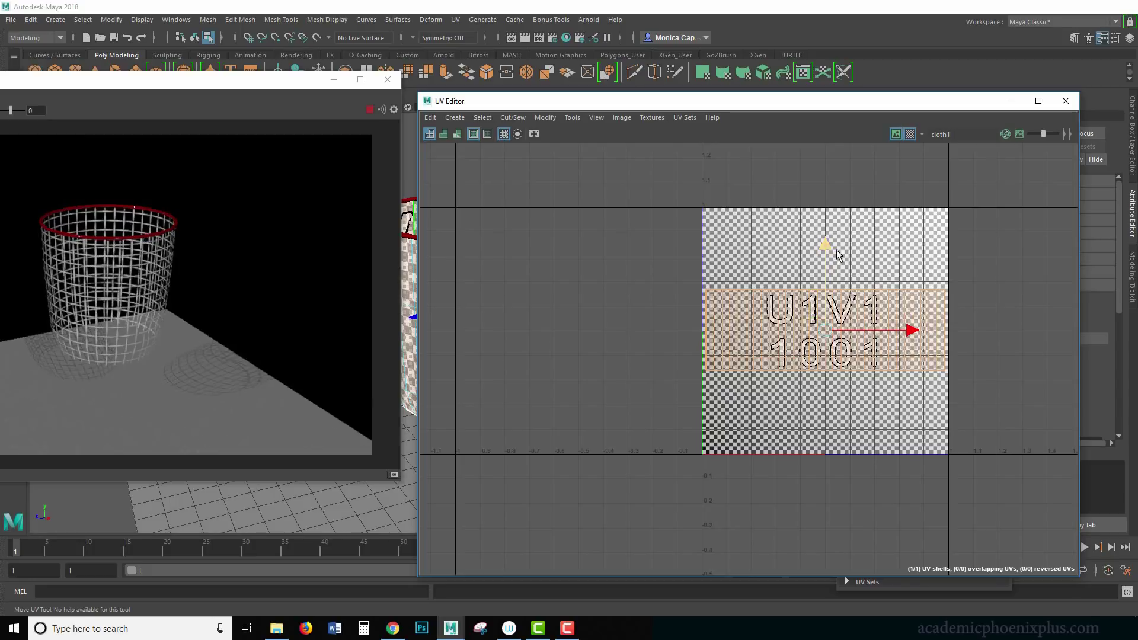
left_click_drag(826, 247, 826, 250)
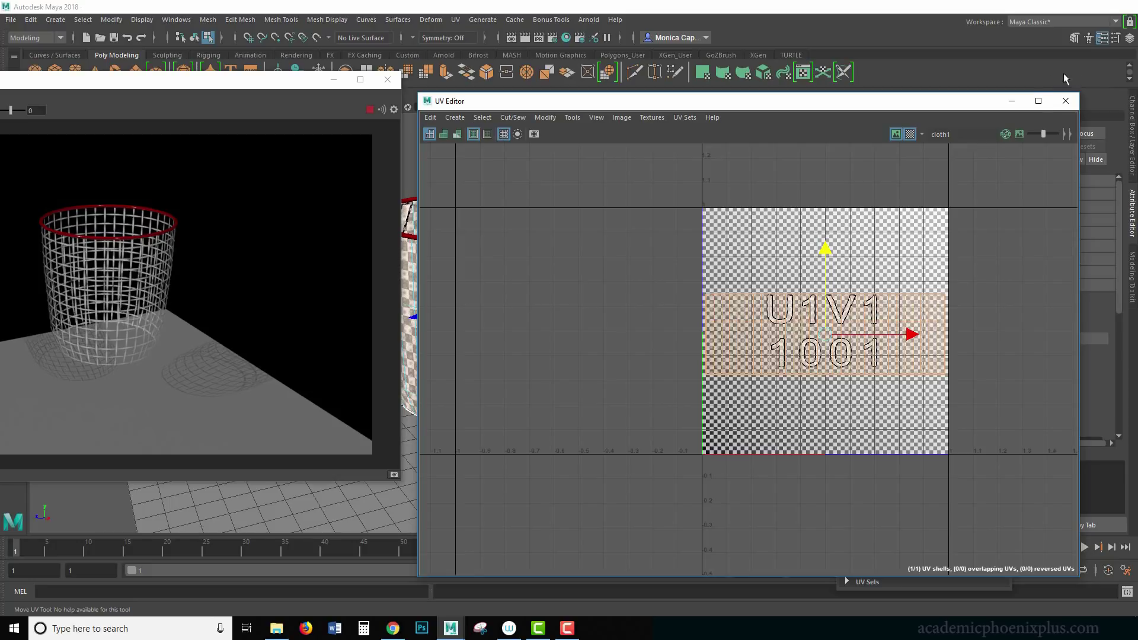
left_click(1065, 100)
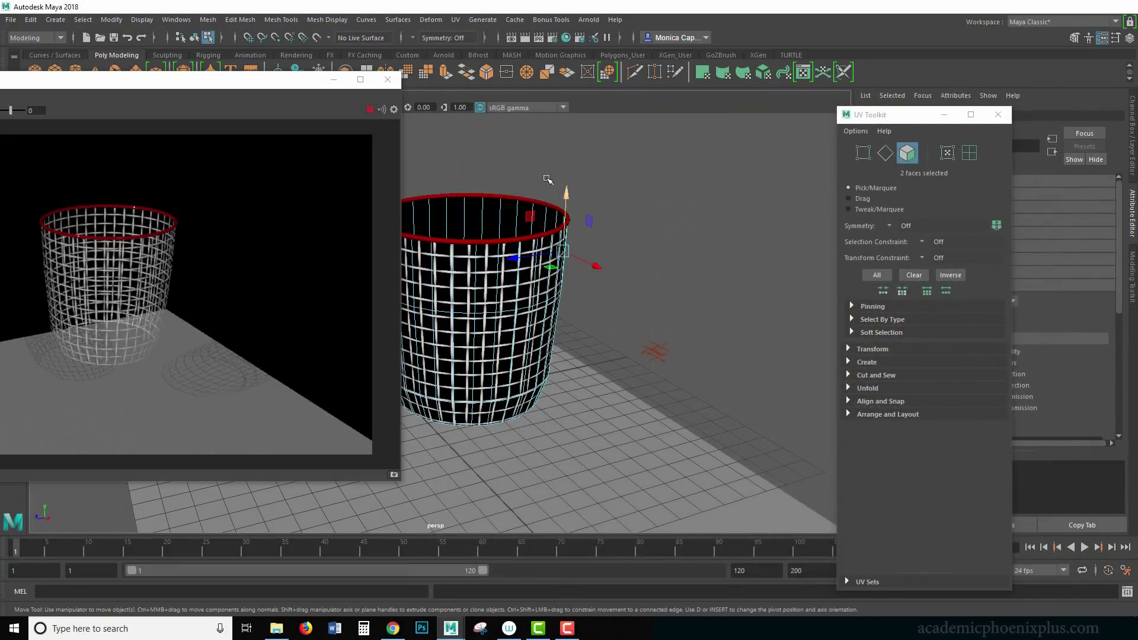
Step: Back in Object Mode, select the red torus rim, then the basket cylinder, and open the Hypershade
right_click_drag(511, 280, 557, 274)
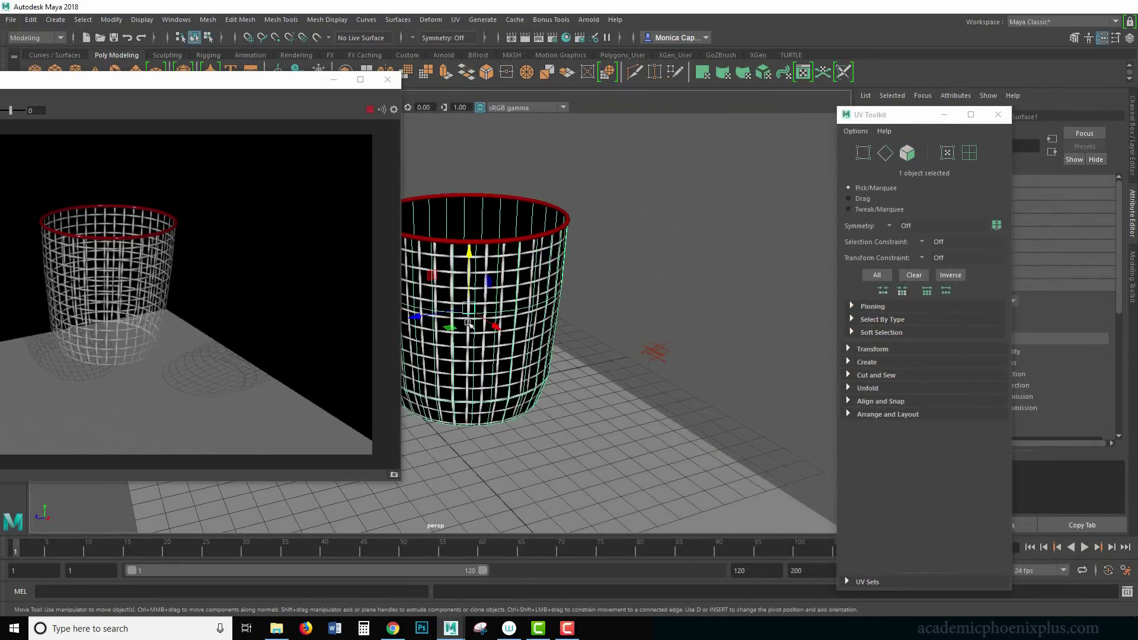
left_click(516, 196)
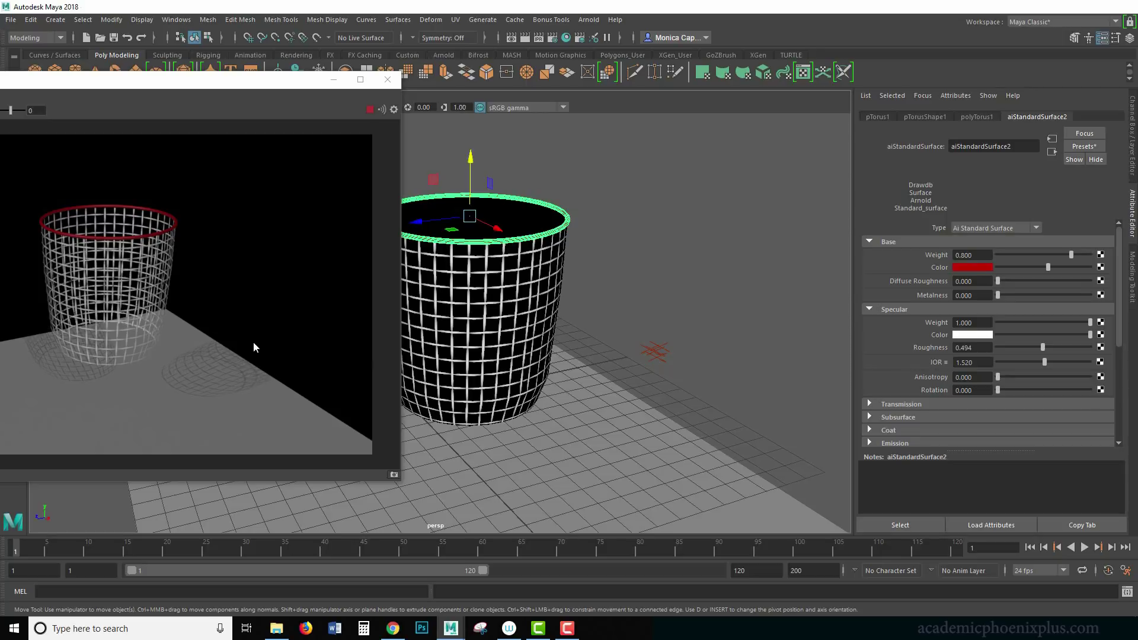
left_click(535, 215)
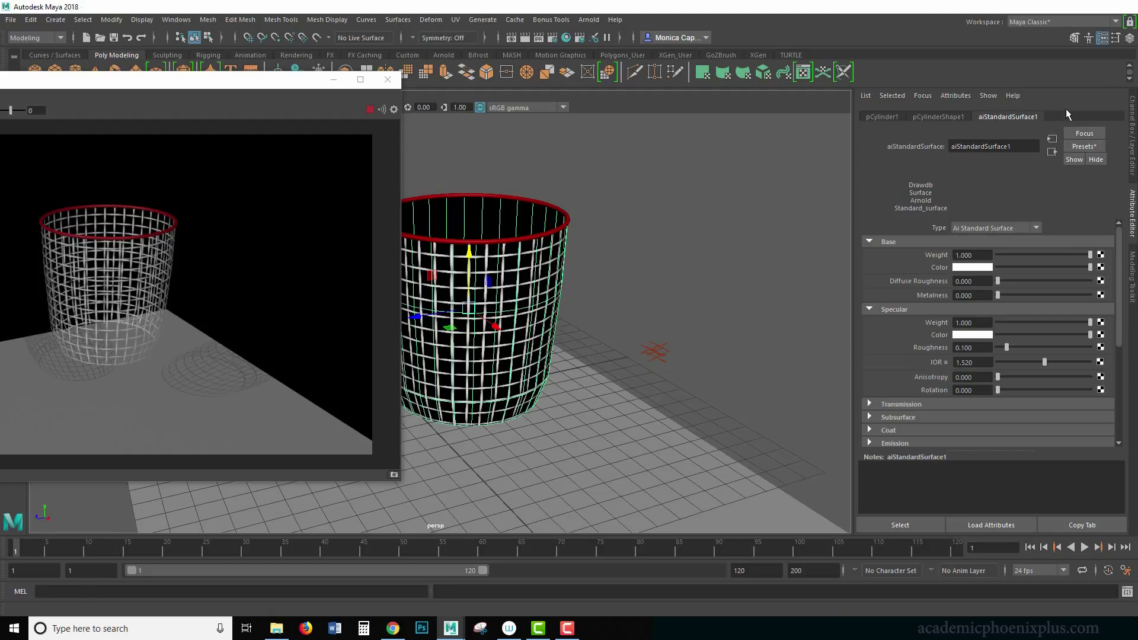
left_click(566, 37)
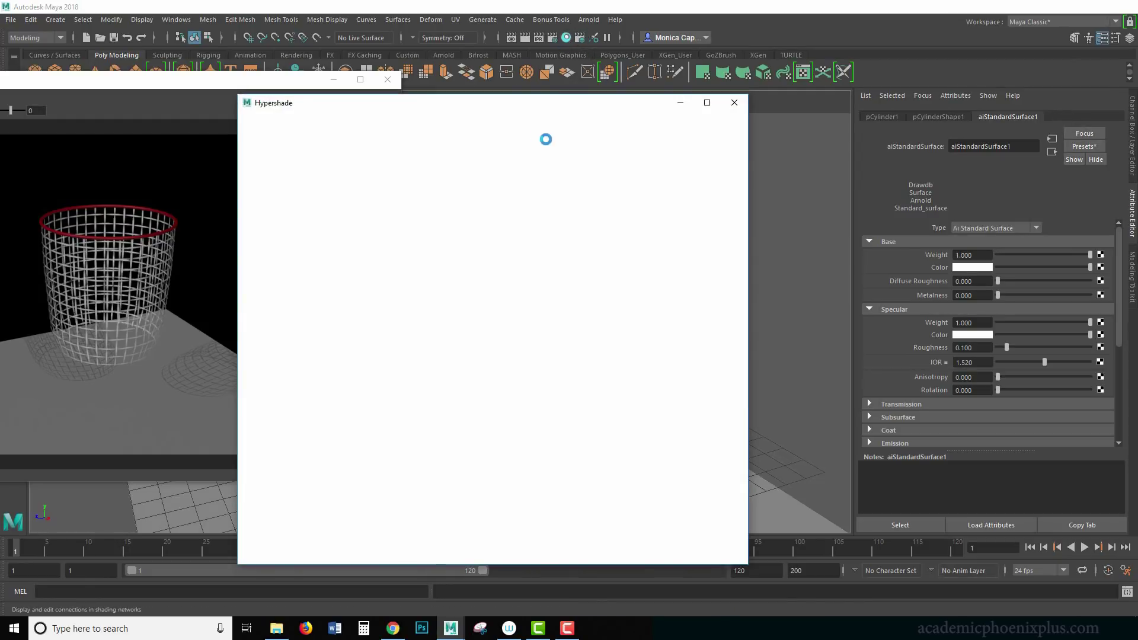
Step: Graph the aiStandardSurface1 material's network from the Hypershade Browser, then close the Browser
left_click(399, 119)
left_click(417, 142)
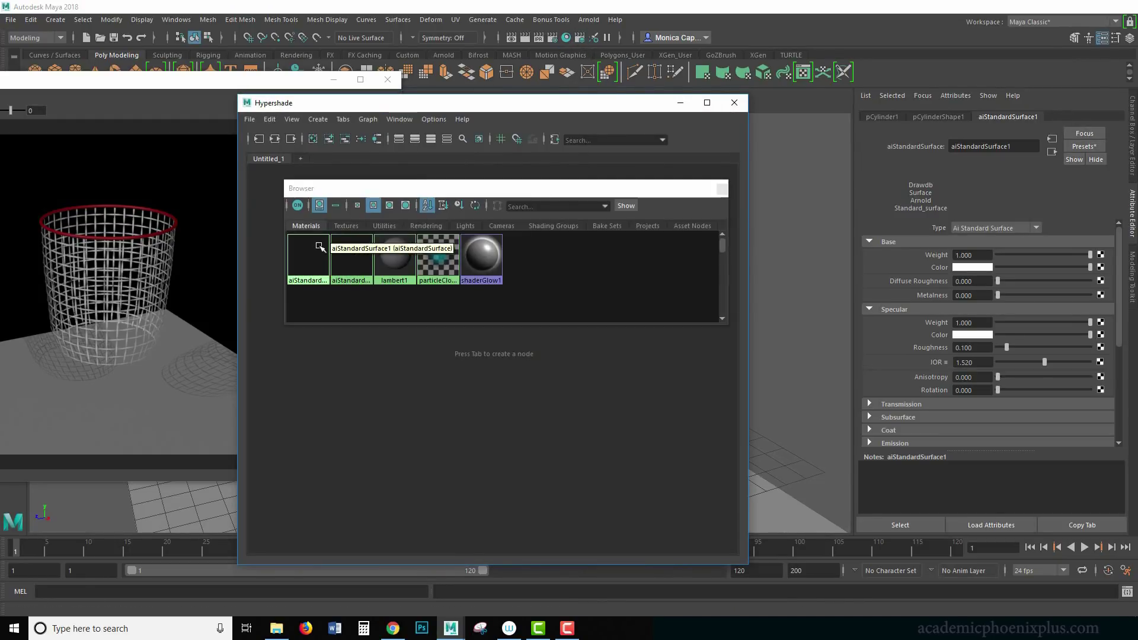
right_click(297, 253)
left_click(327, 311)
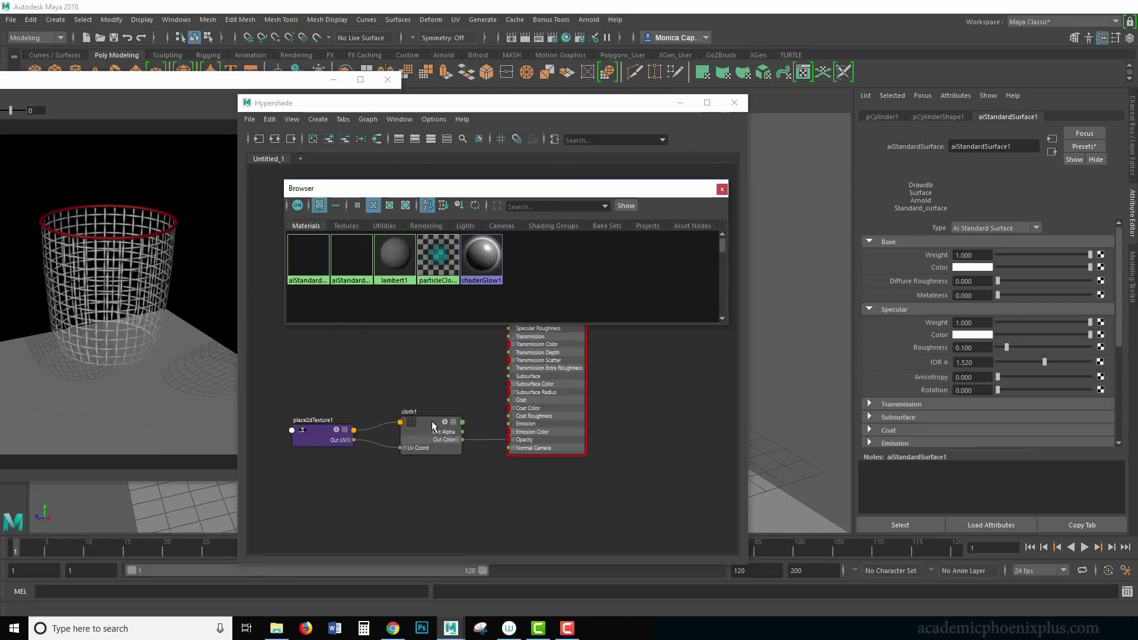
left_click(722, 188)
Step: Inspect the aiStandardSurface1, cloth1 and place2dTexture1 nodes of the basket material
left_click(555, 303)
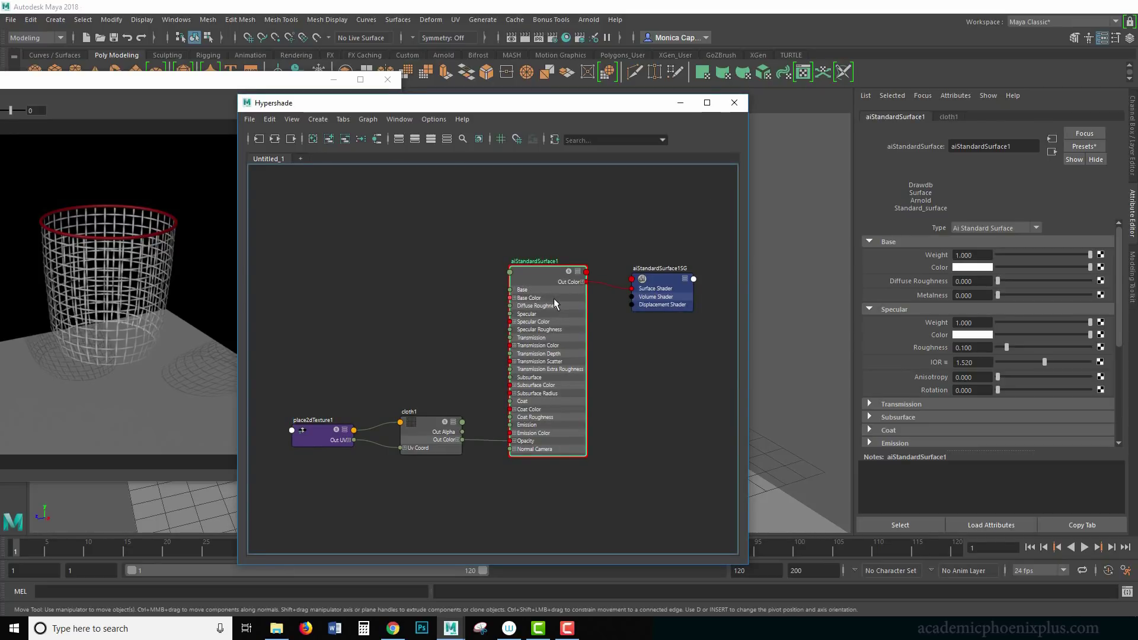
left_click(425, 438)
left_click(302, 443)
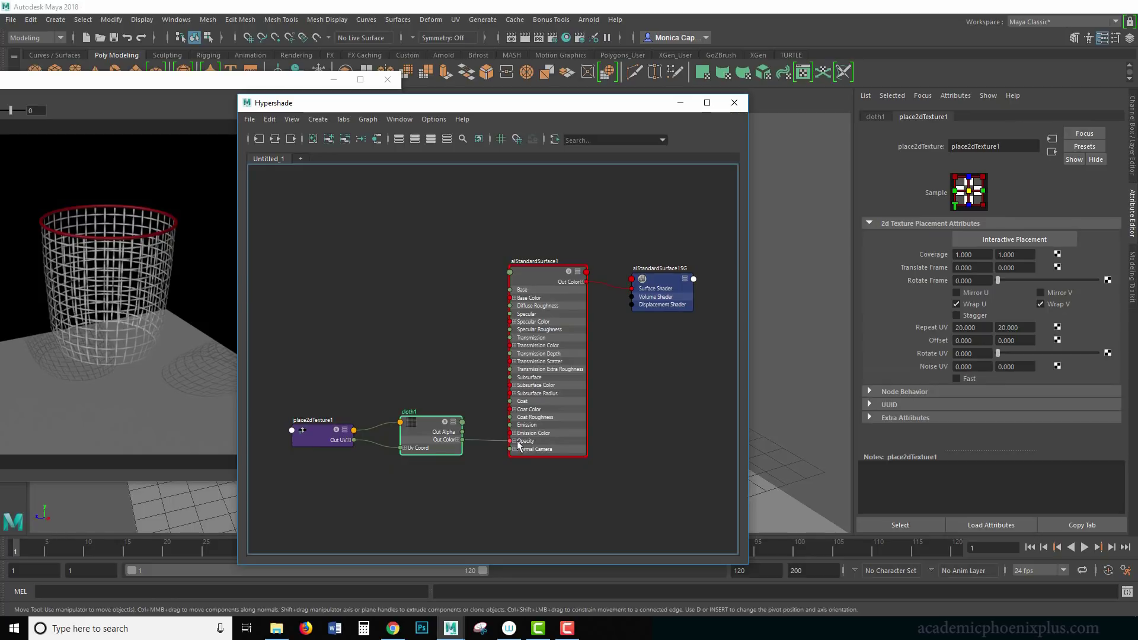
left_click(431, 438)
left_click(564, 377)
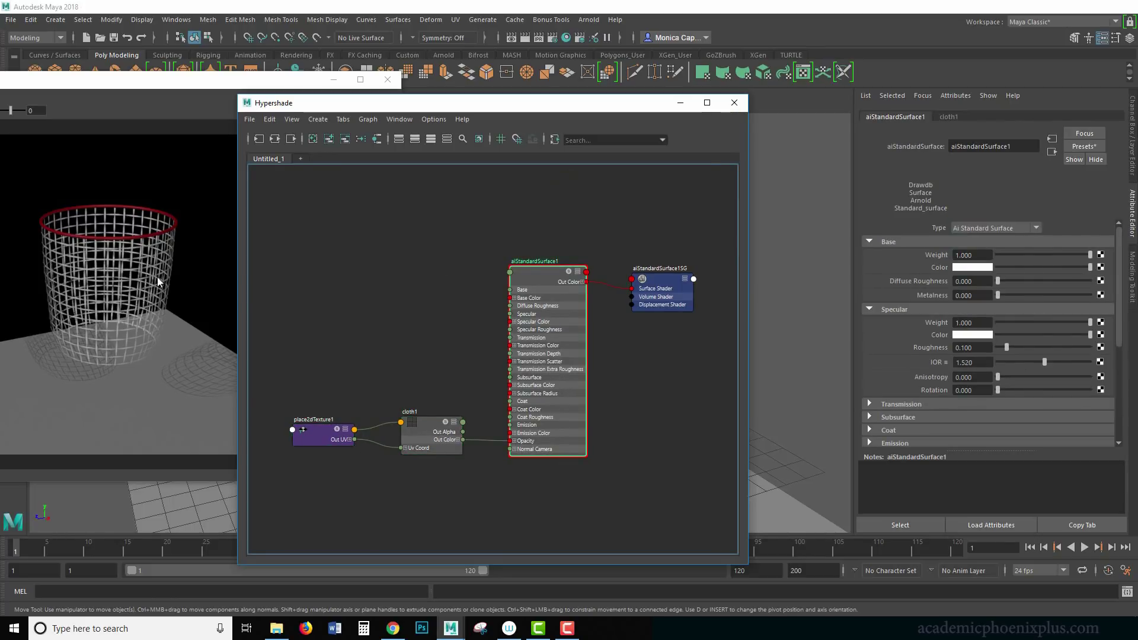
left_click(447, 431)
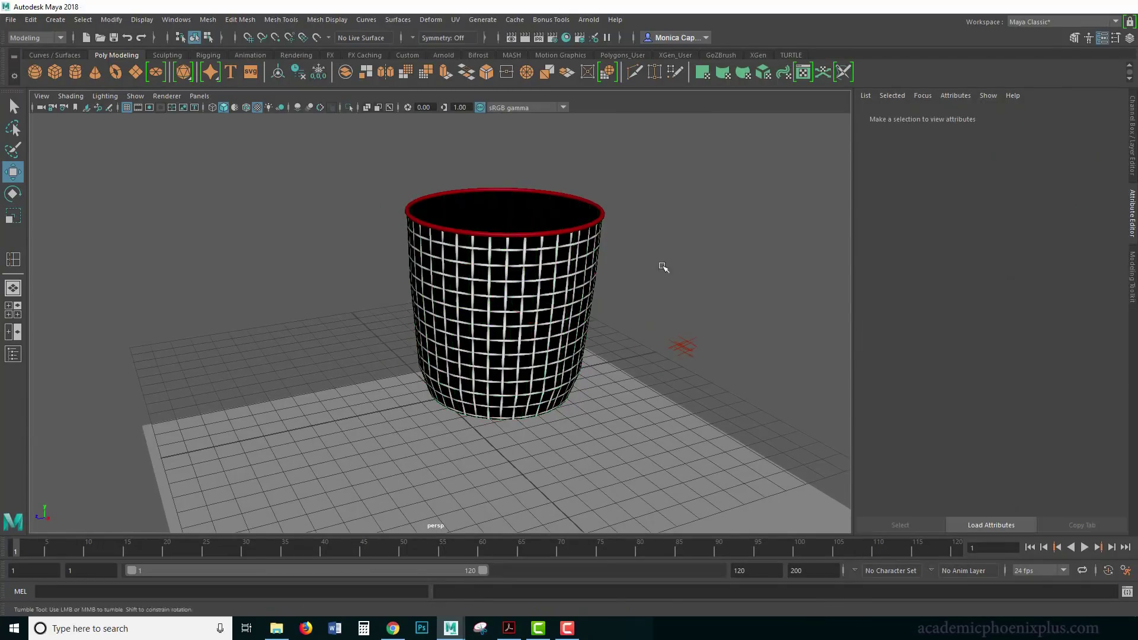
Step: Select the basket cylinder and pick the Insert Edge Loop Tool from its marking menu
left_click_drag(663, 264, 650, 274, "alt")
left_click(573, 326)
left_click(597, 255)
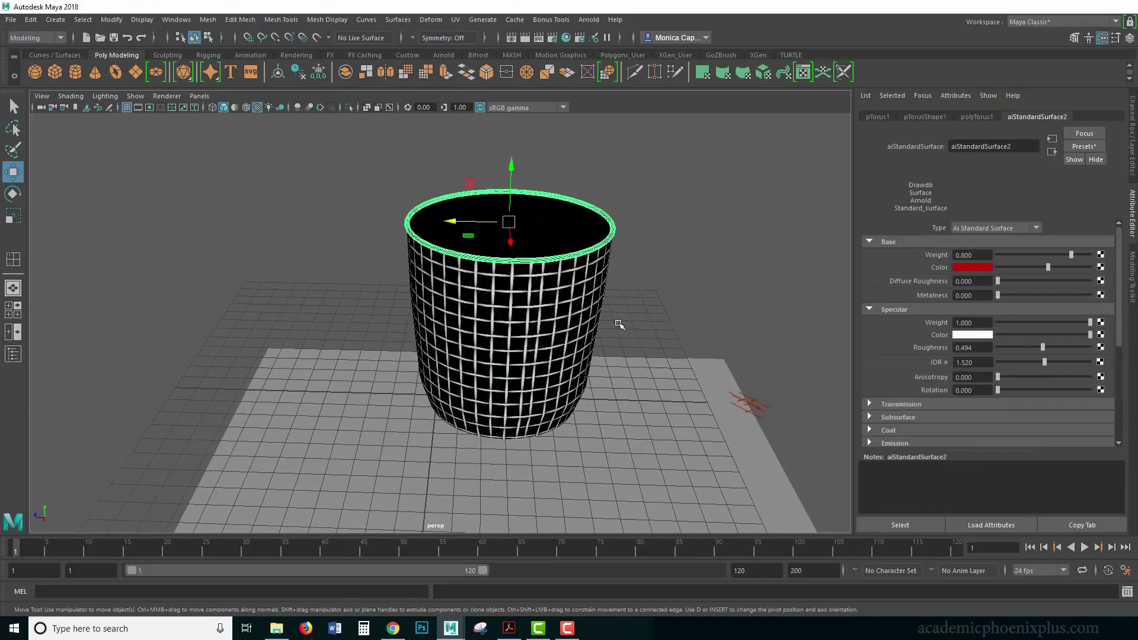
left_click_drag(615, 322, 532, 312, "alt")
left_click(532, 312)
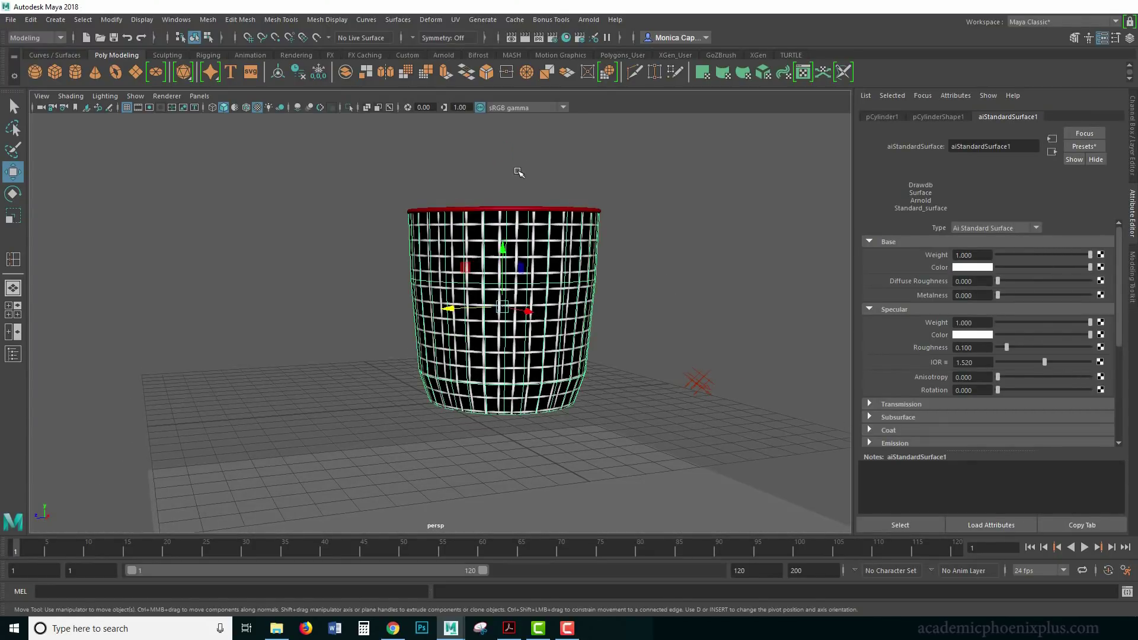
right_click(553, 251, "shift")
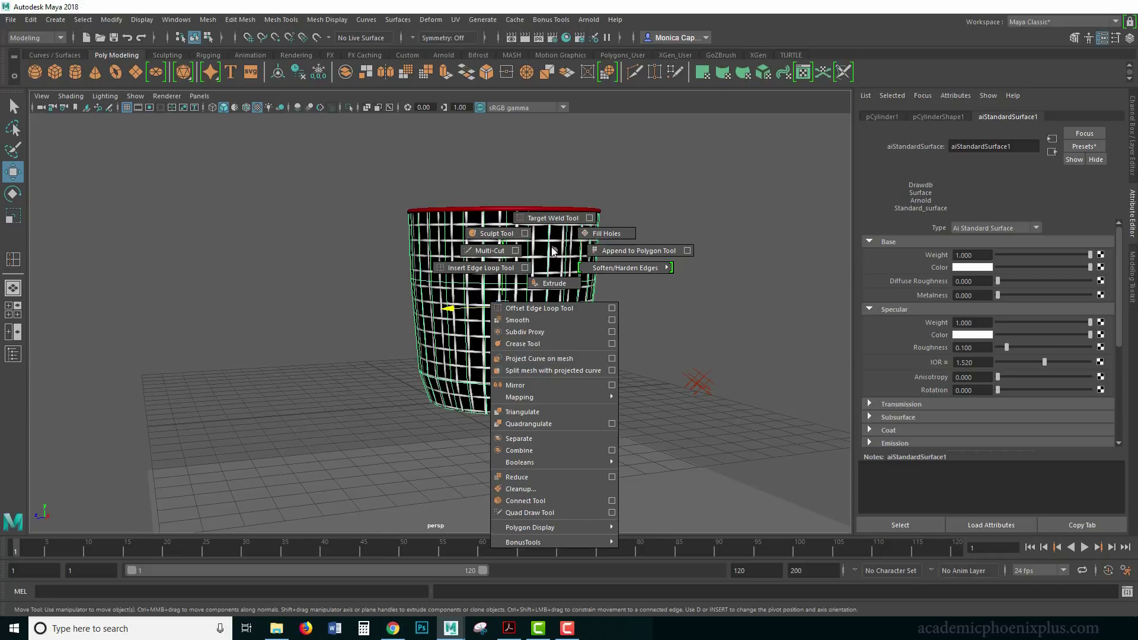
right_click_drag(549, 253, 516, 263, "shift")
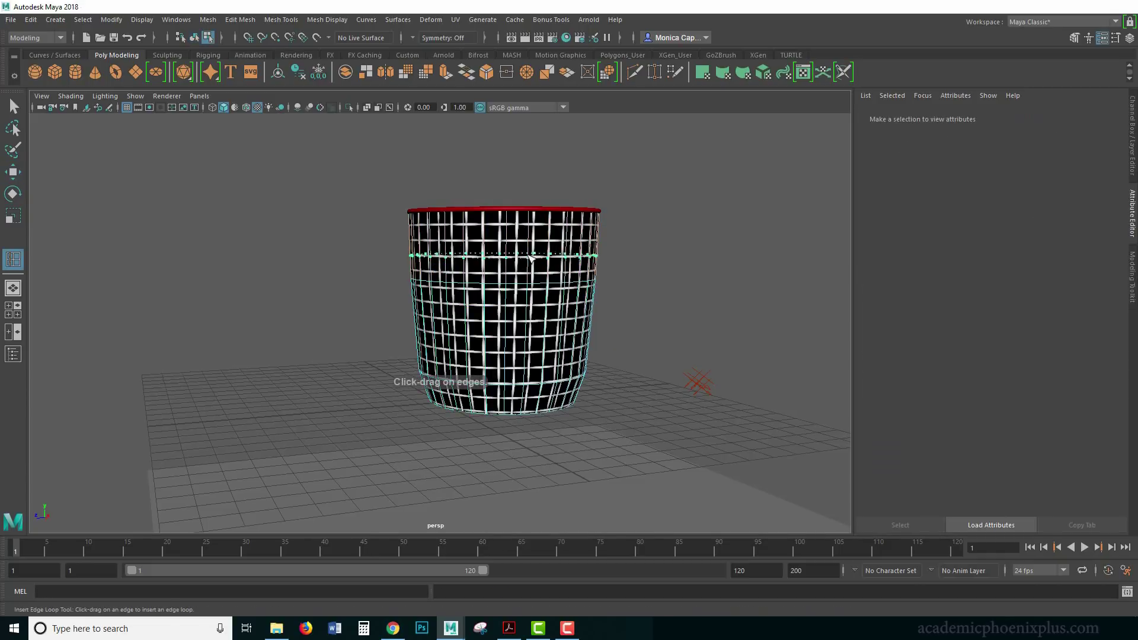
Step: Insert fifteen horizontal edge loops along the cylinder's height, then return to the select tool
left_click(530, 259)
left_click(532, 238)
left_click(532, 305)
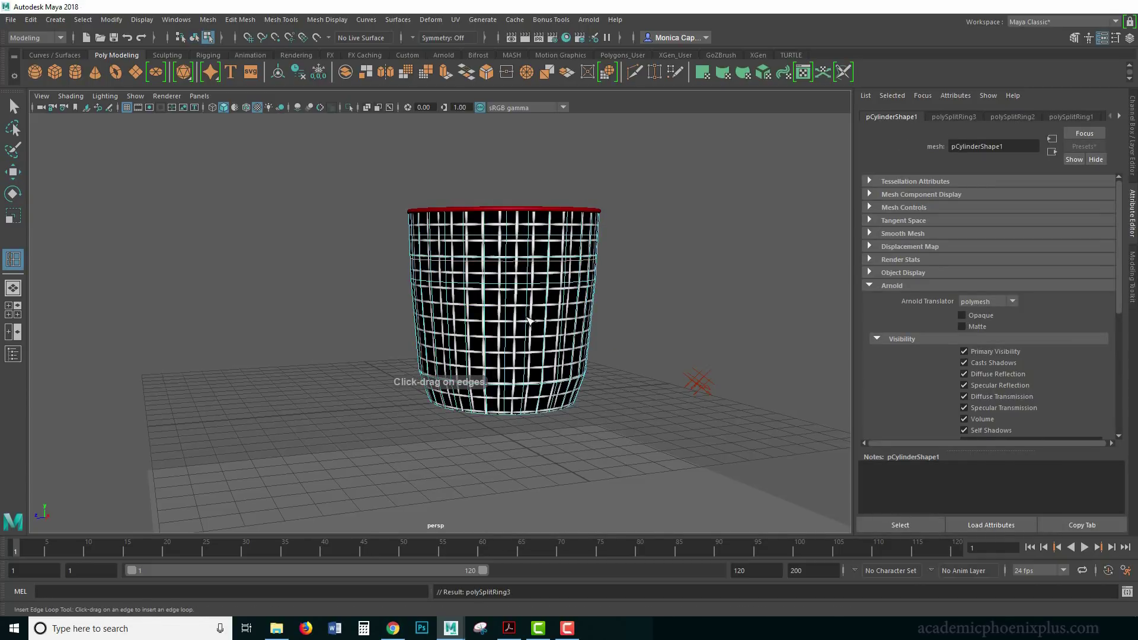
left_click(531, 344)
left_click(530, 359)
left_click(527, 374)
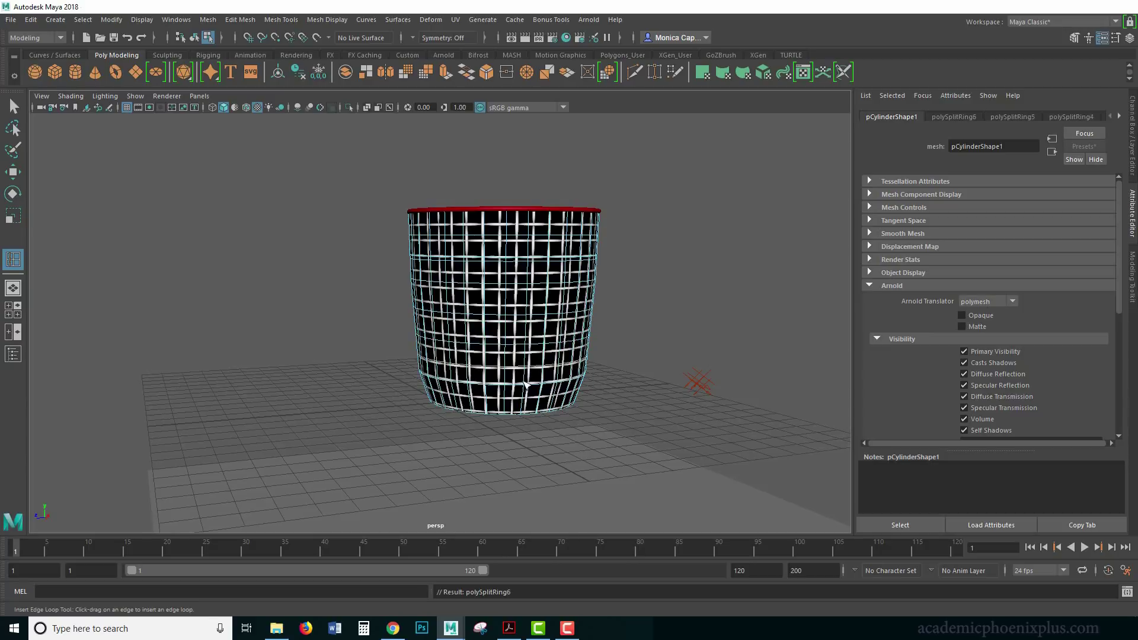
left_click(527, 396)
left_click(528, 404)
left_click(531, 381)
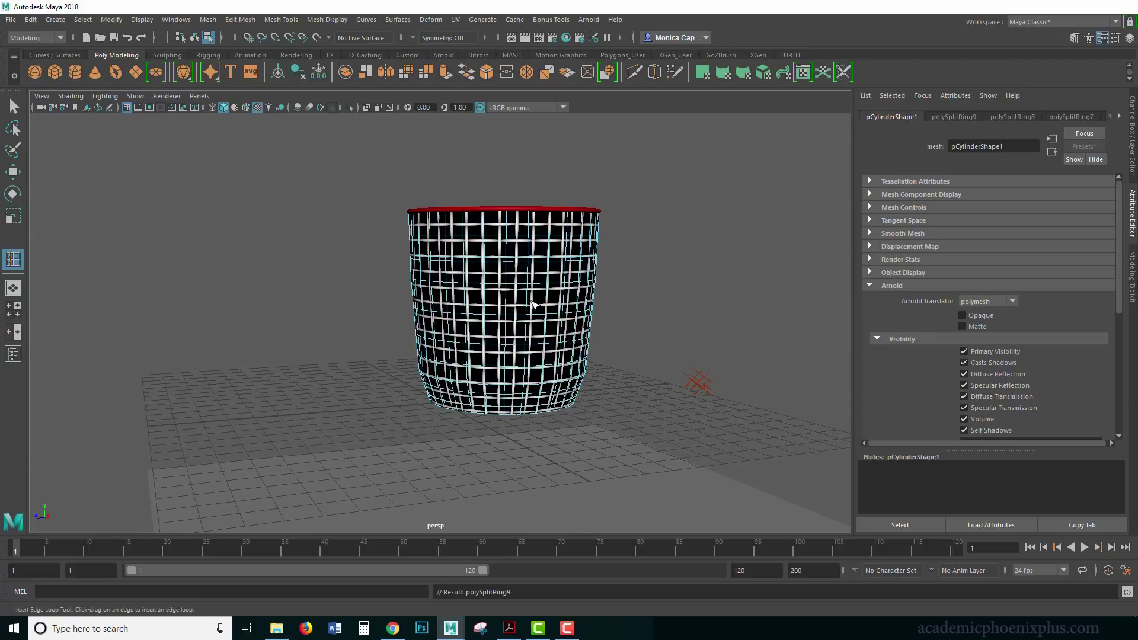
left_click(541, 245)
left_click(530, 226)
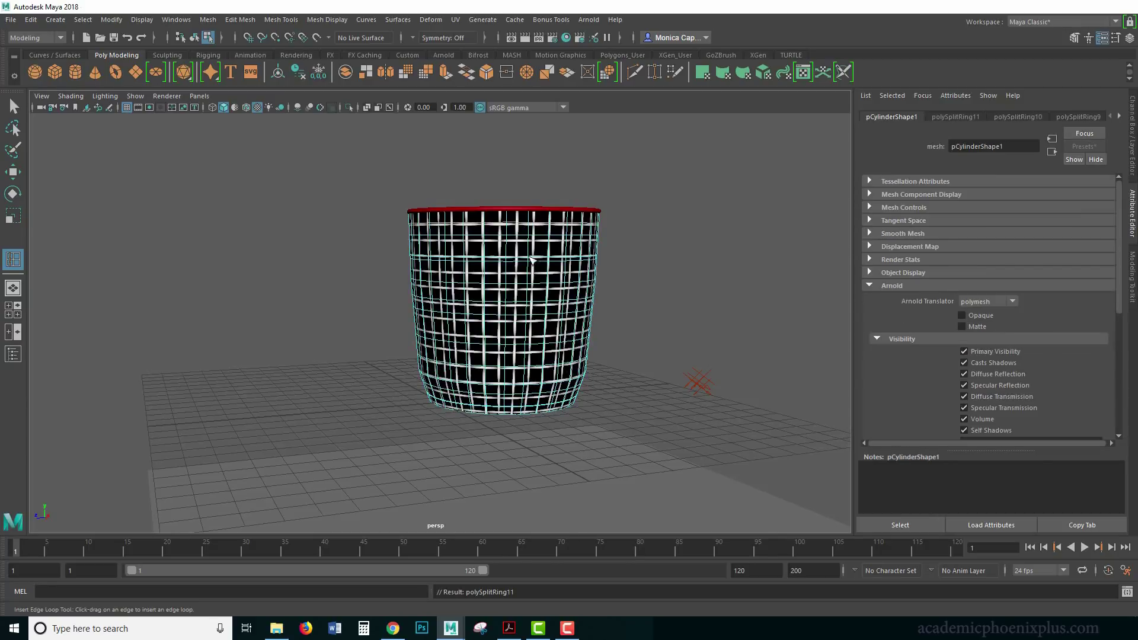
left_click(529, 252)
left_click(529, 267)
left_click(514, 362)
key("w")
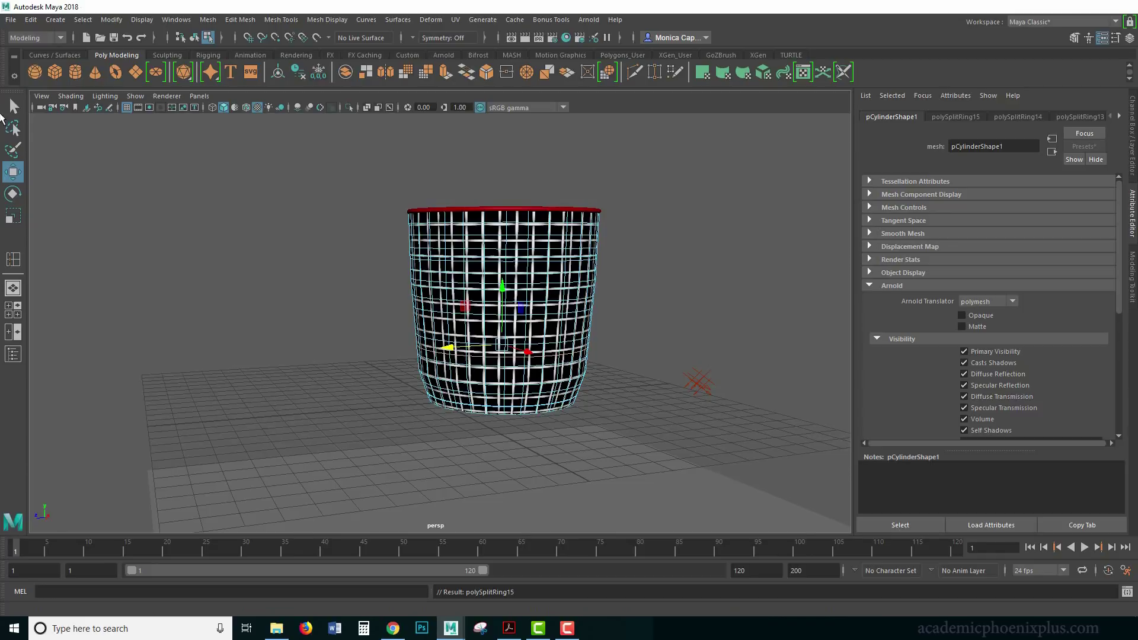
left_click(13, 107)
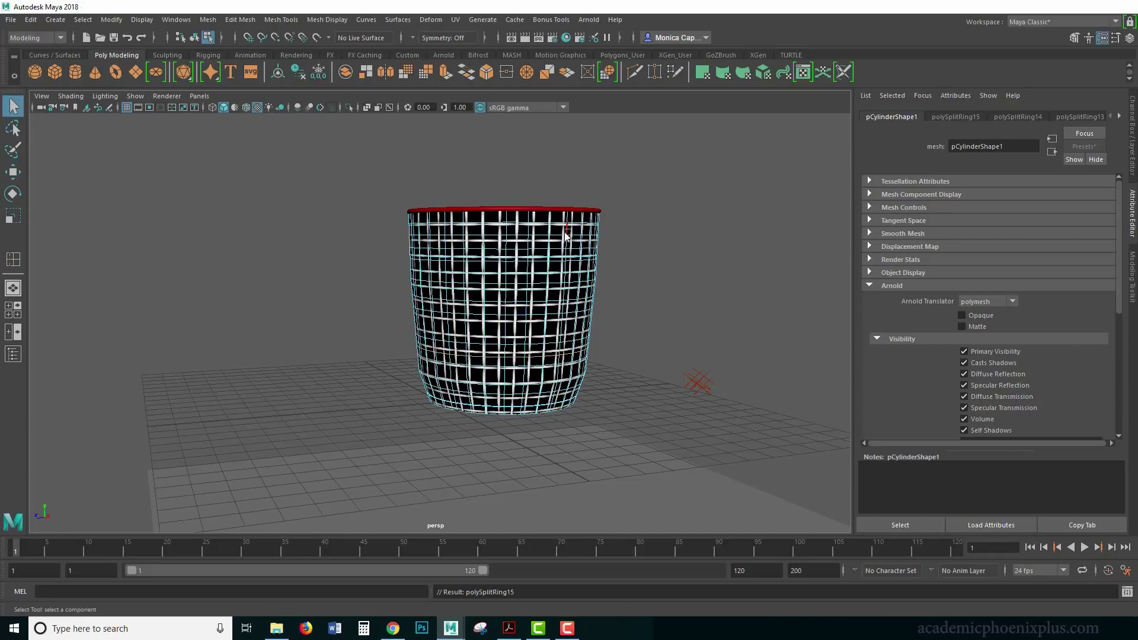
Step: Apply Mesh > Smooth to the basket cylinder and frame it
right_click_drag(573, 239, 651, 527)
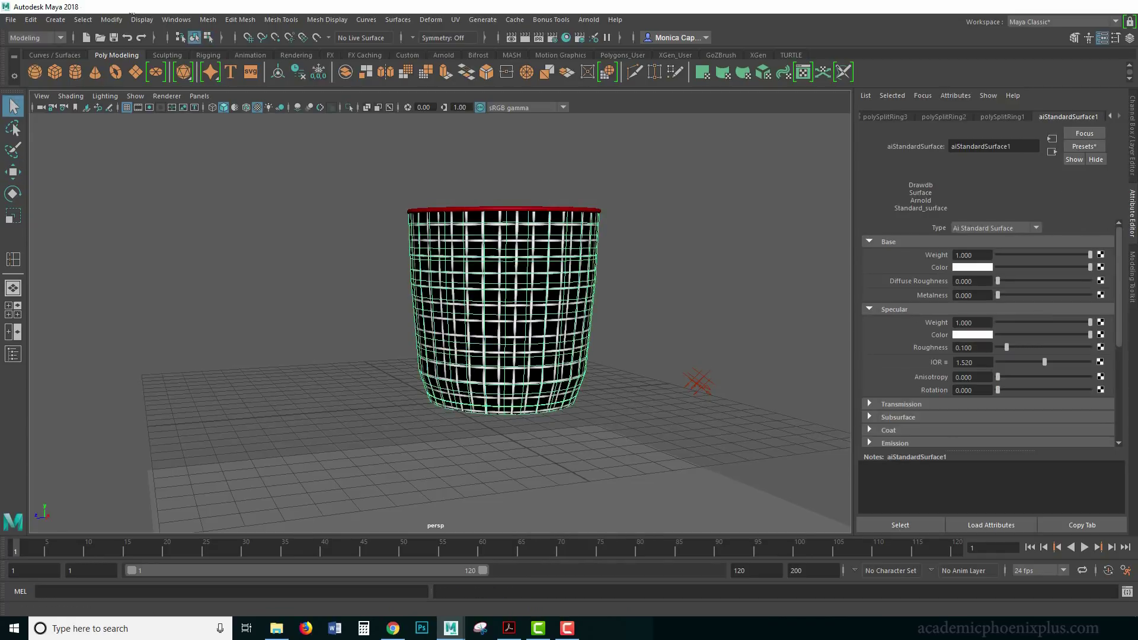
left_click(207, 20)
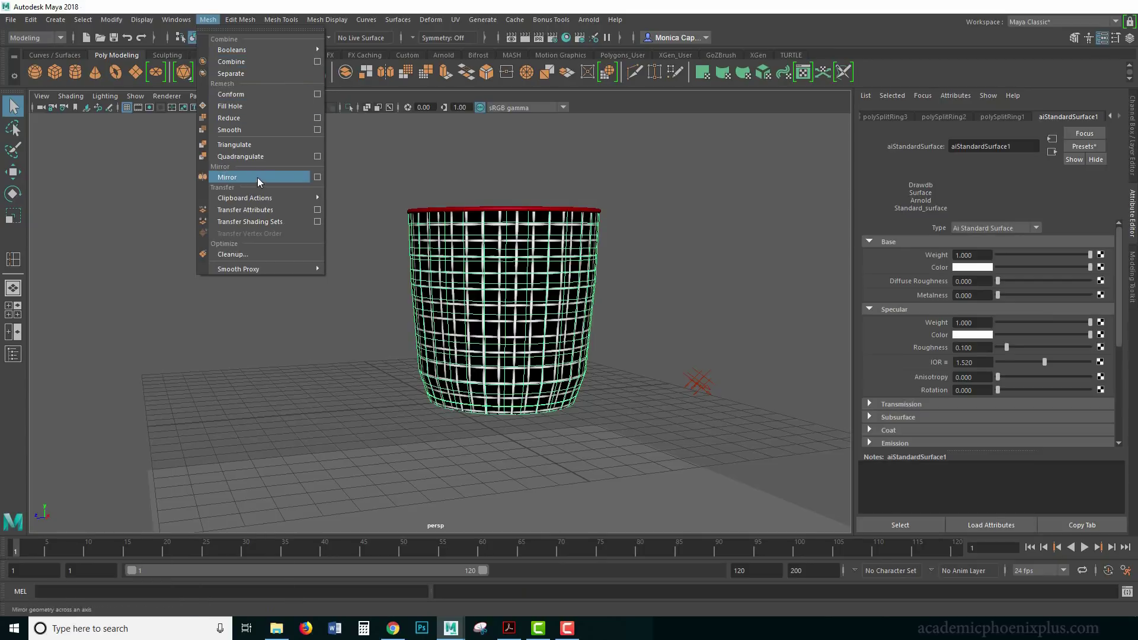
left_click(249, 129)
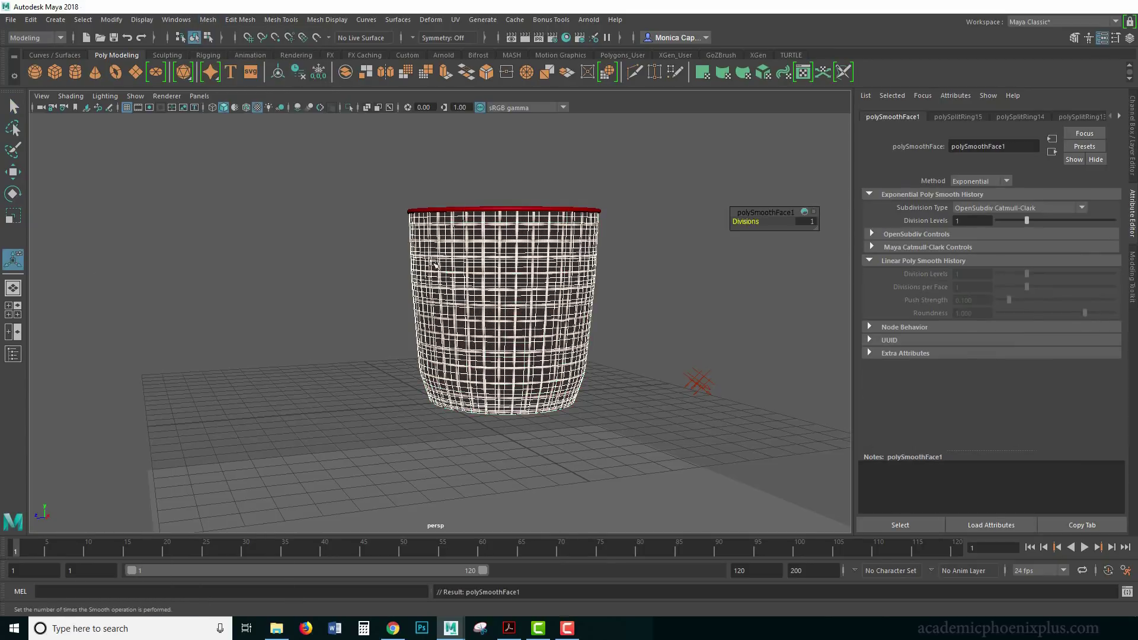
left_click(702, 287)
left_click(593, 237)
key("f")
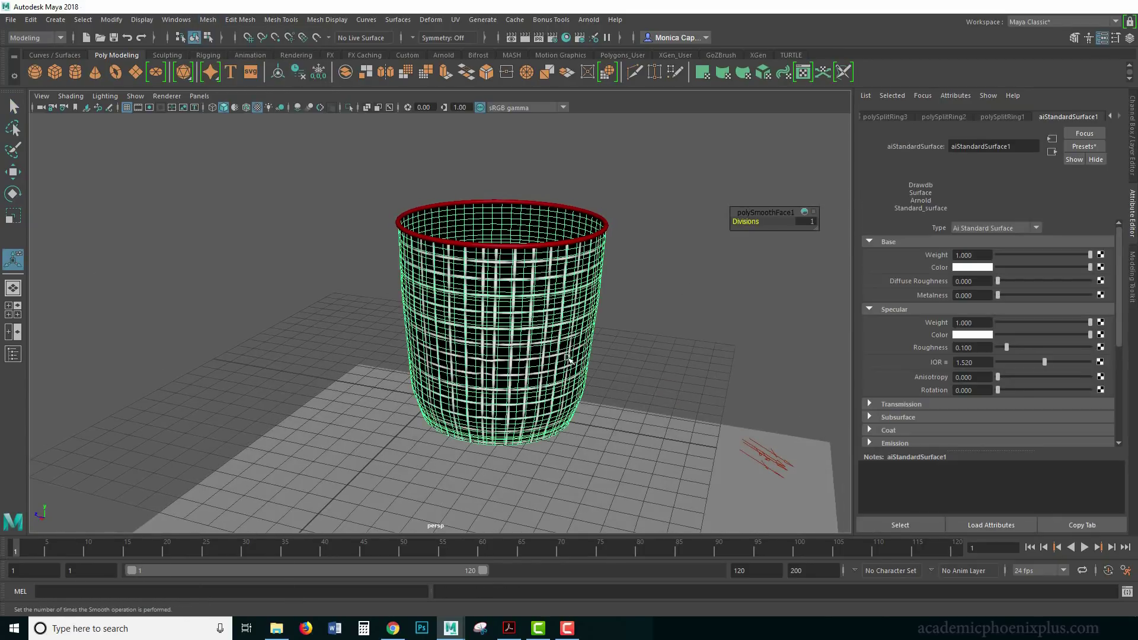
Step: Delete the cylinder's construction history and freeze its transformations
left_click(30, 20)
mouse_move(104, 160)
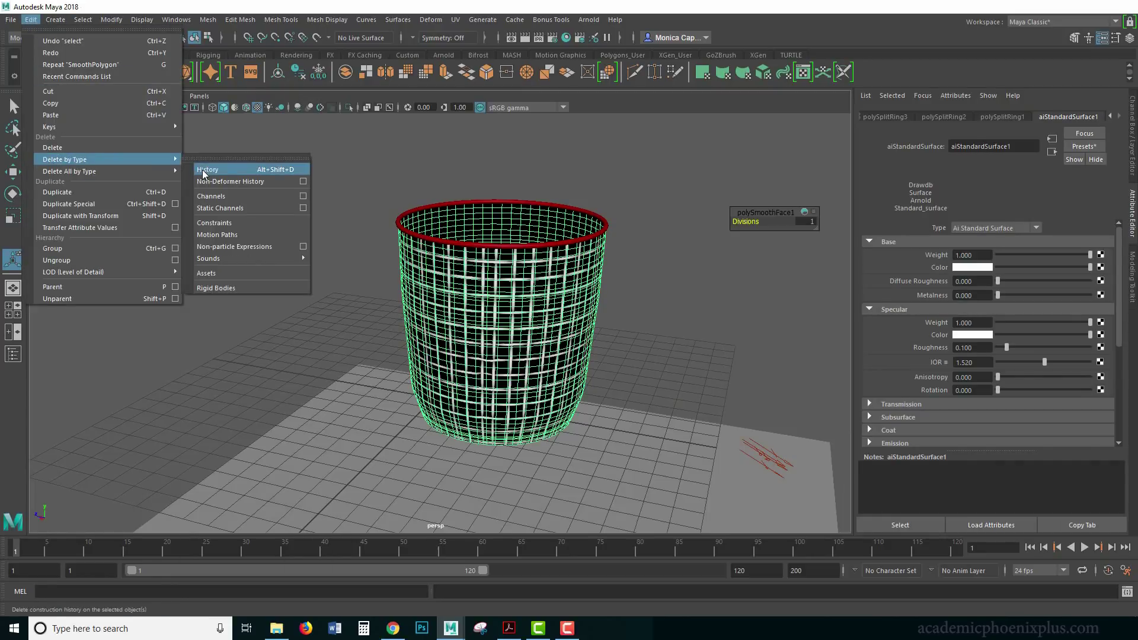
left_click(228, 170)
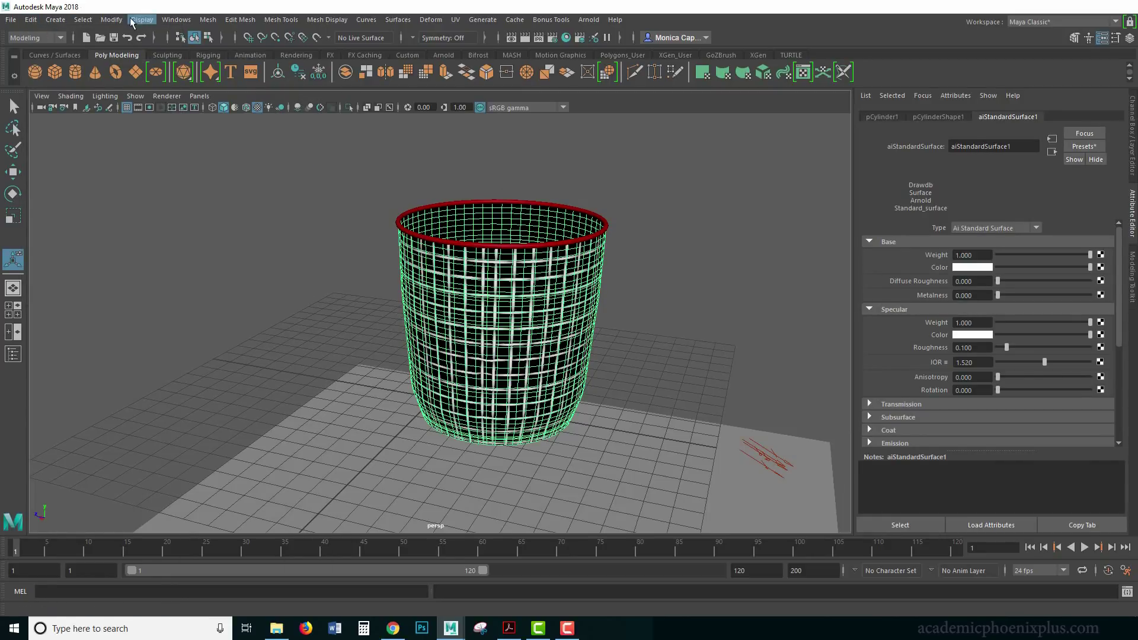
left_click(112, 20)
key("Escape")
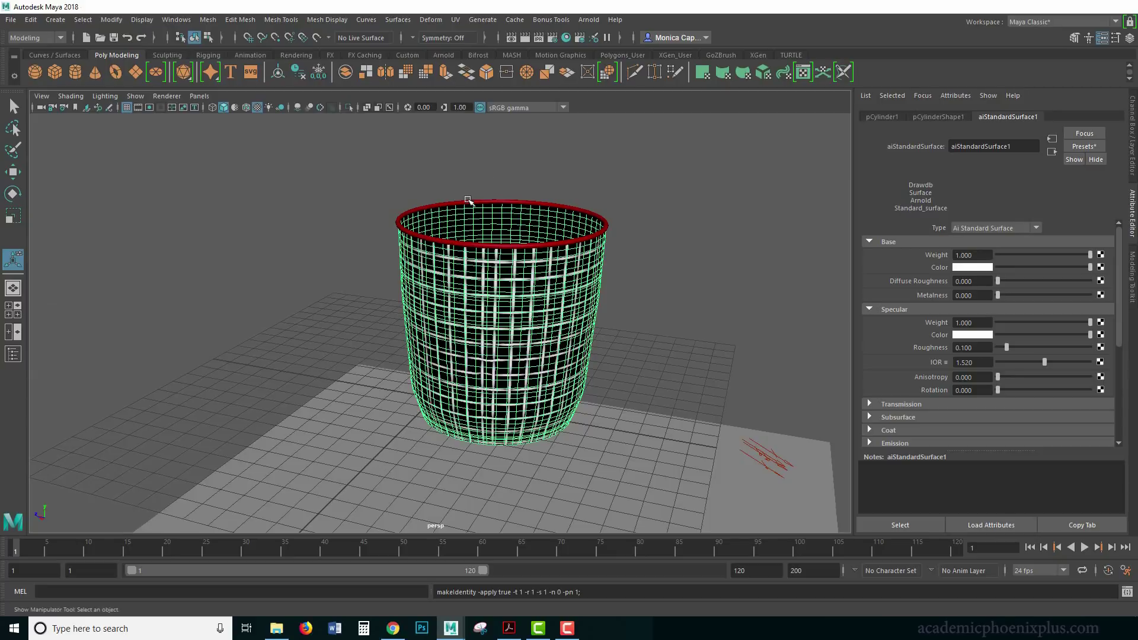
Step: Delete the torus rim's history and freeze its transformations, then reselect the cylinder
left_click(465, 203)
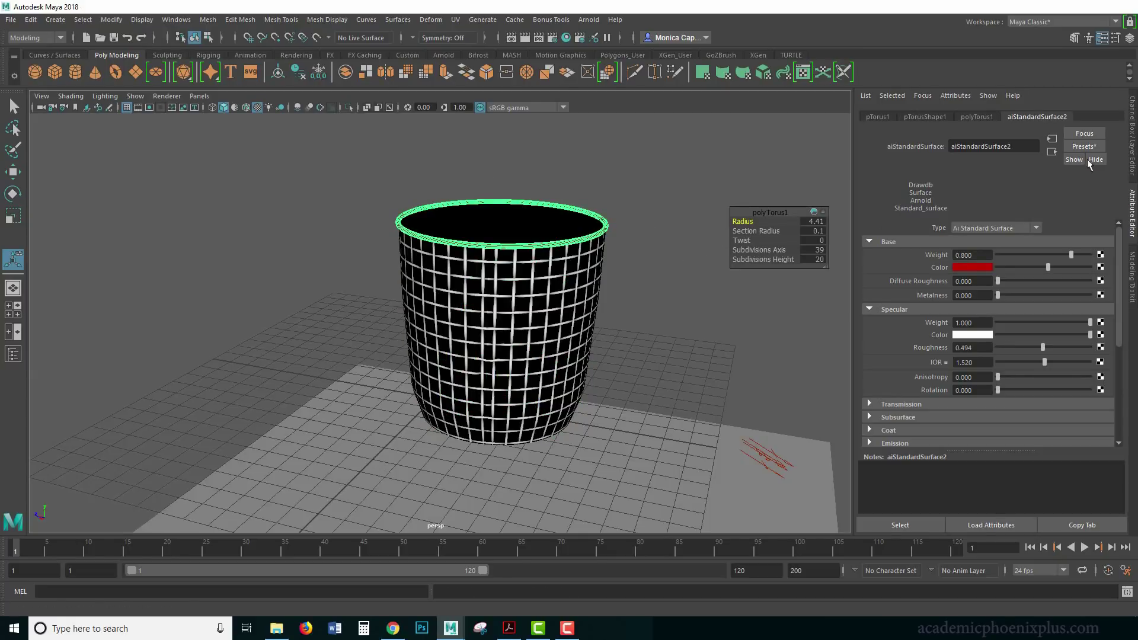
left_click(1133, 122)
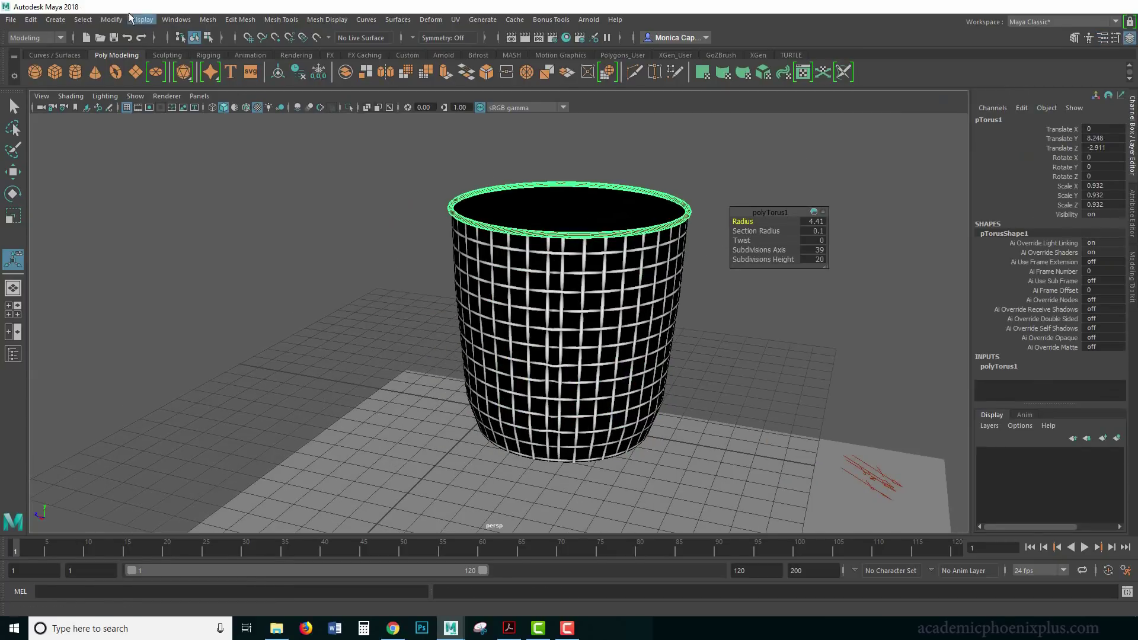
left_click(31, 20)
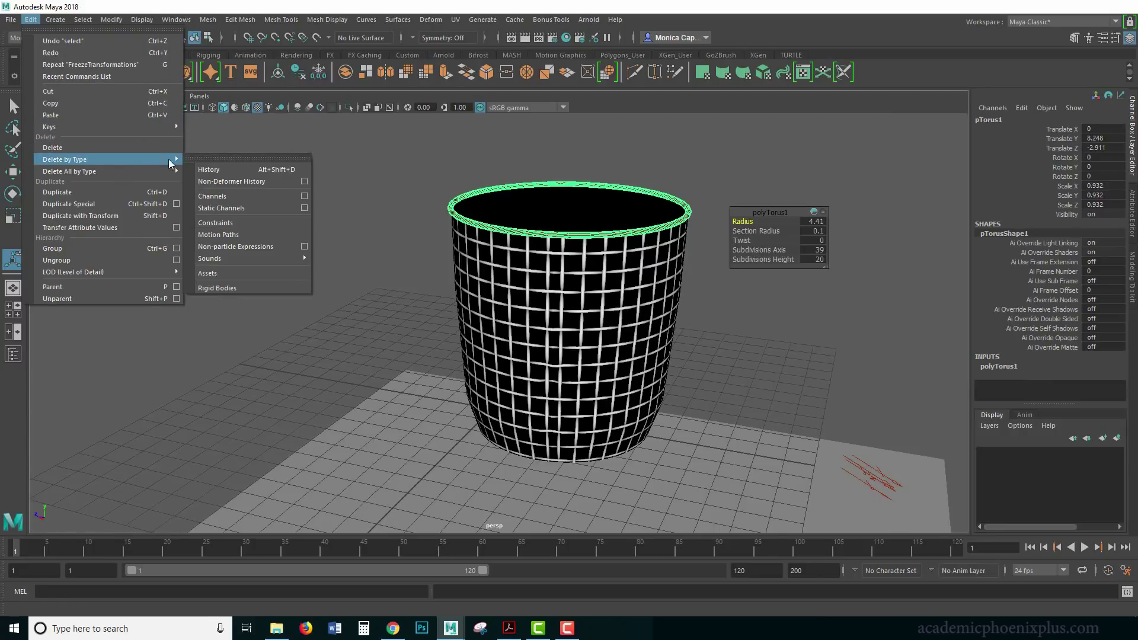
left_click(208, 157)
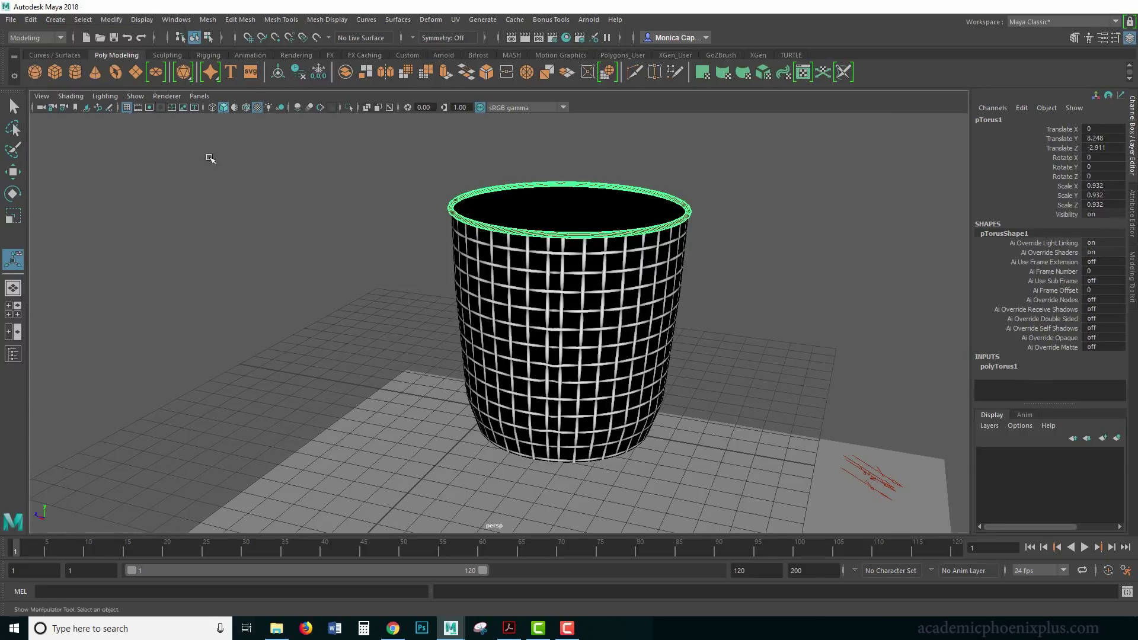
left_click(112, 20)
left_click(141, 71)
left_click(765, 259)
left_click(598, 295)
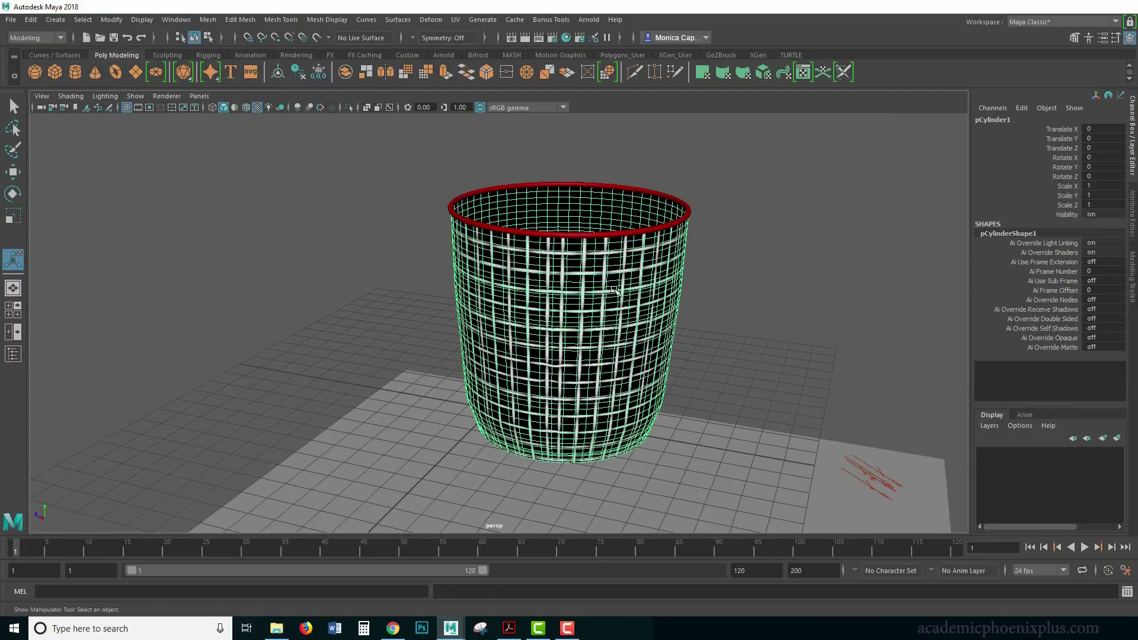
Step: Switch to the FX menu set and make the cylinder an nCloth object
left_click(60, 38)
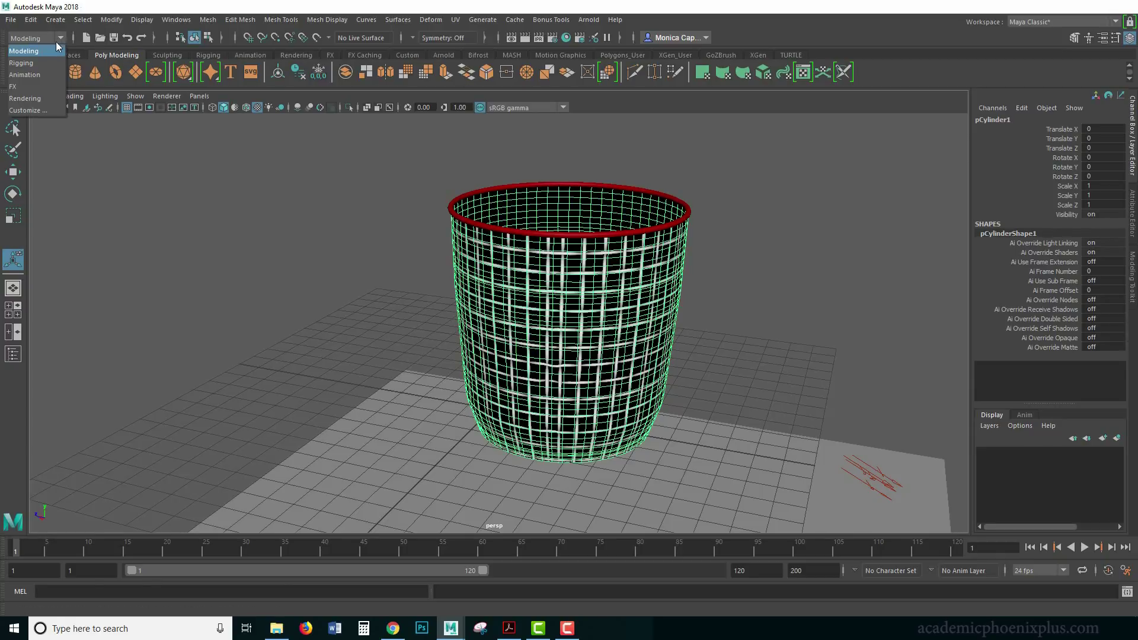
left_click(44, 86)
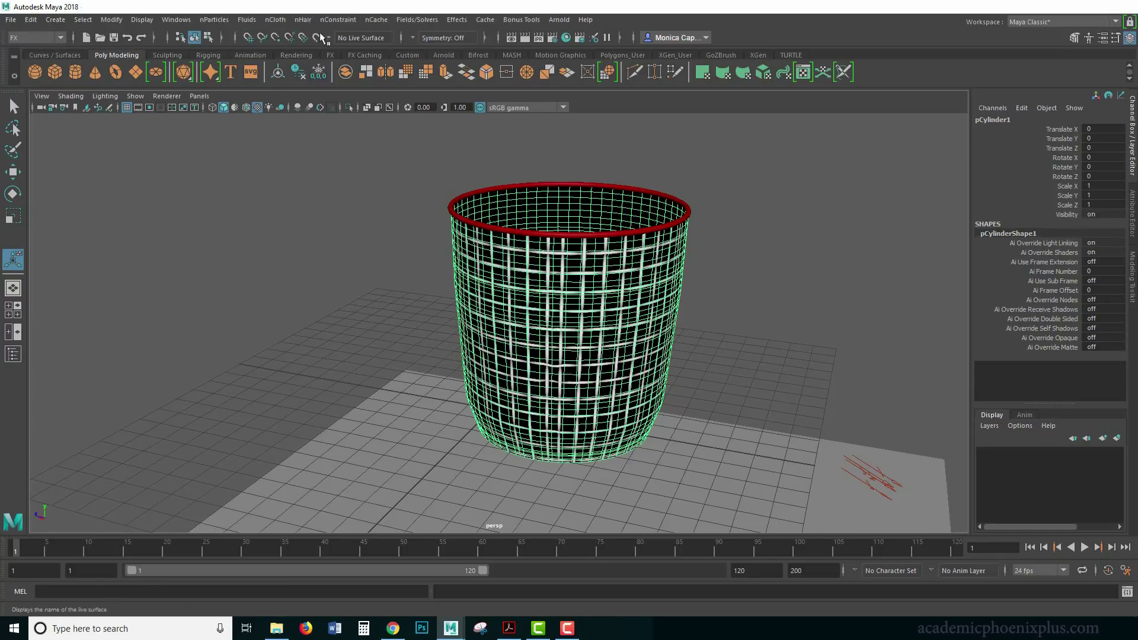
left_click(278, 20)
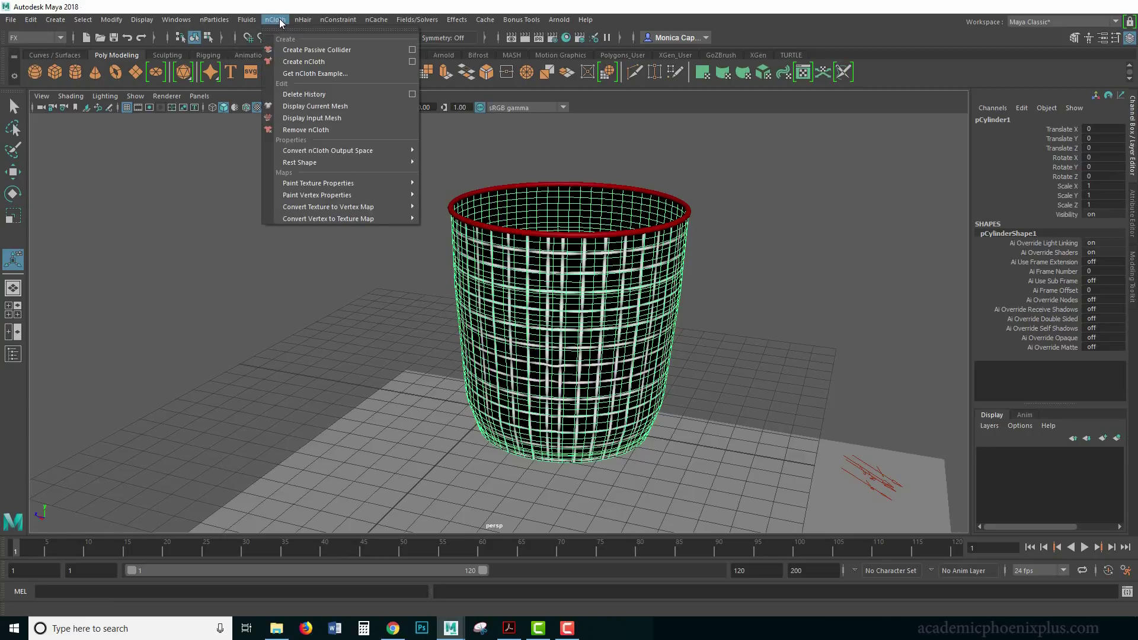
left_click(349, 62)
Step: Set the playback end frame to 1000, test-play the simulation, and rewind to frame 1
scroll(756, 286, "down", 5)
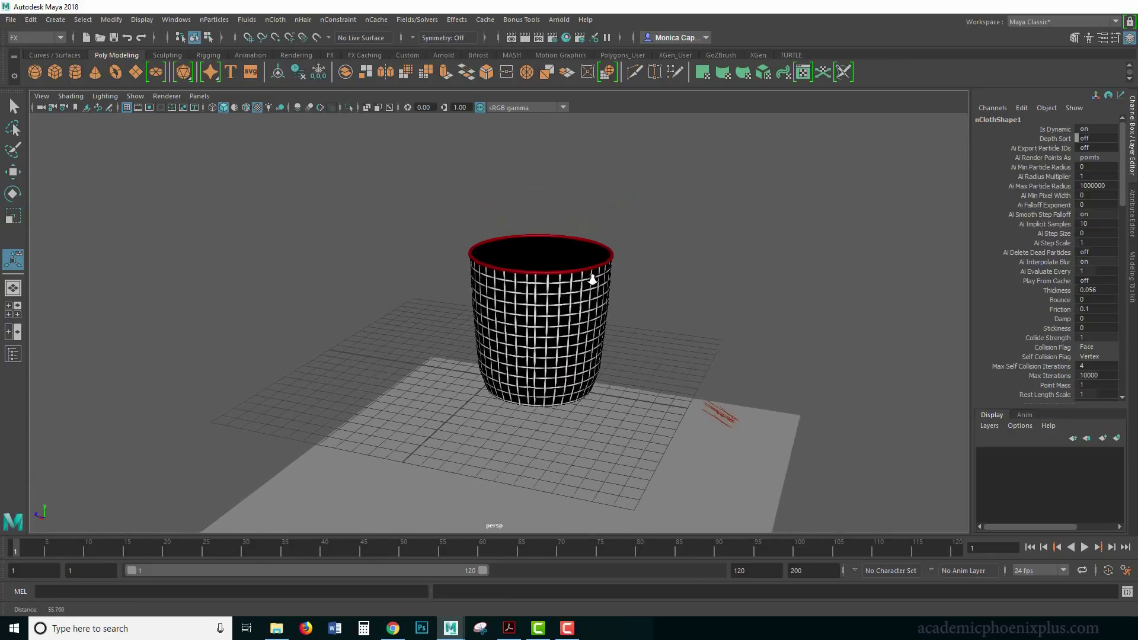
left_click(748, 570)
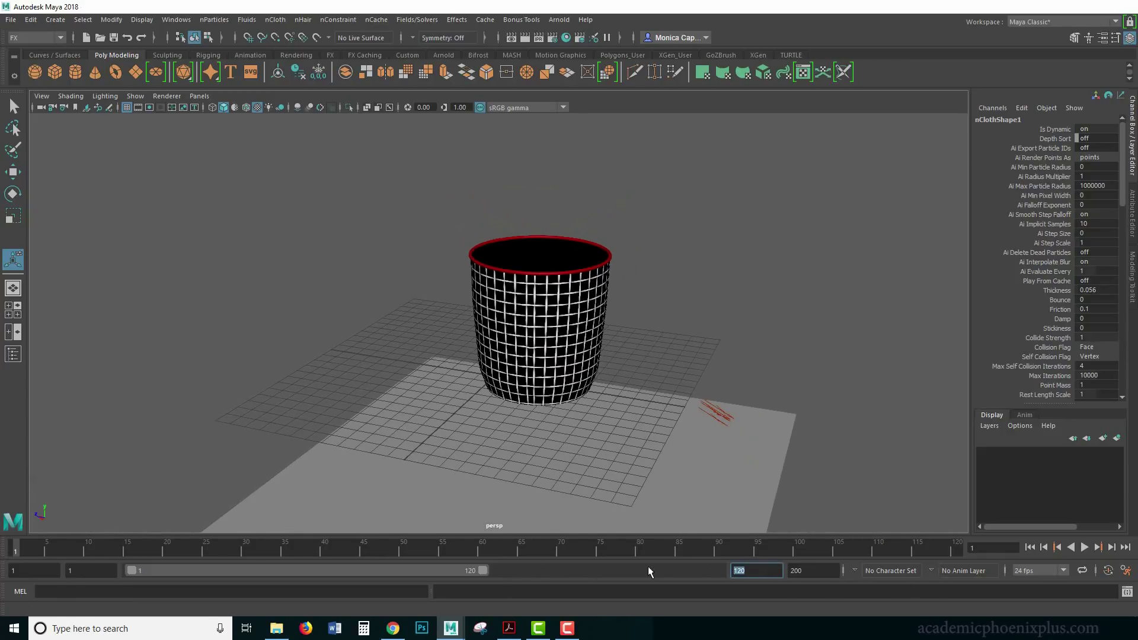
type("1000")
key("Return")
left_click(1084, 547)
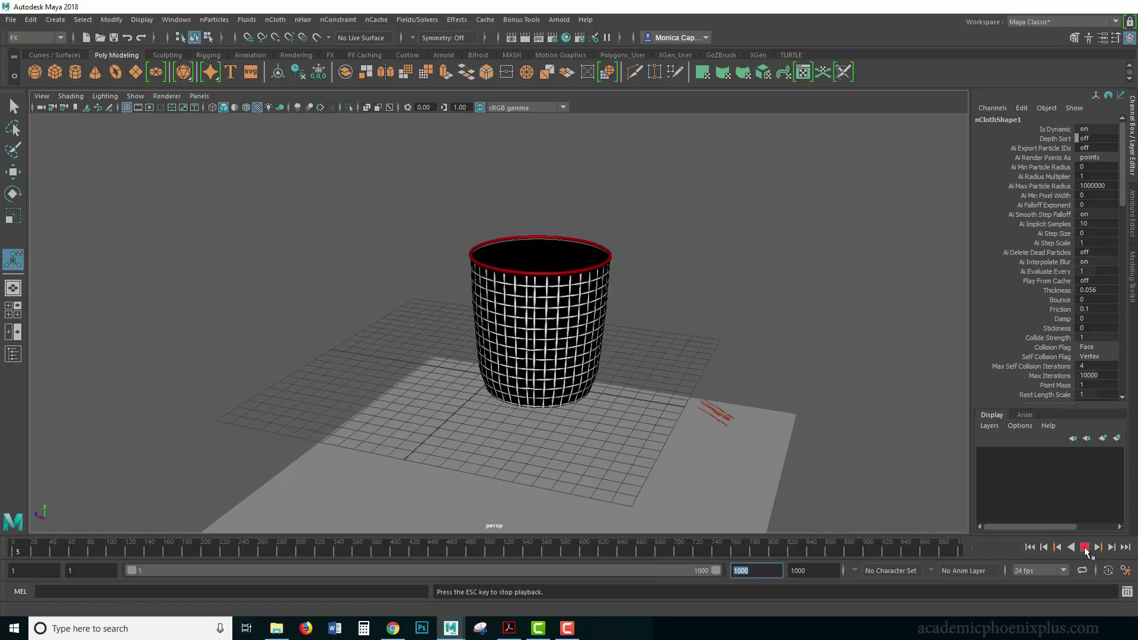
left_click(1084, 547)
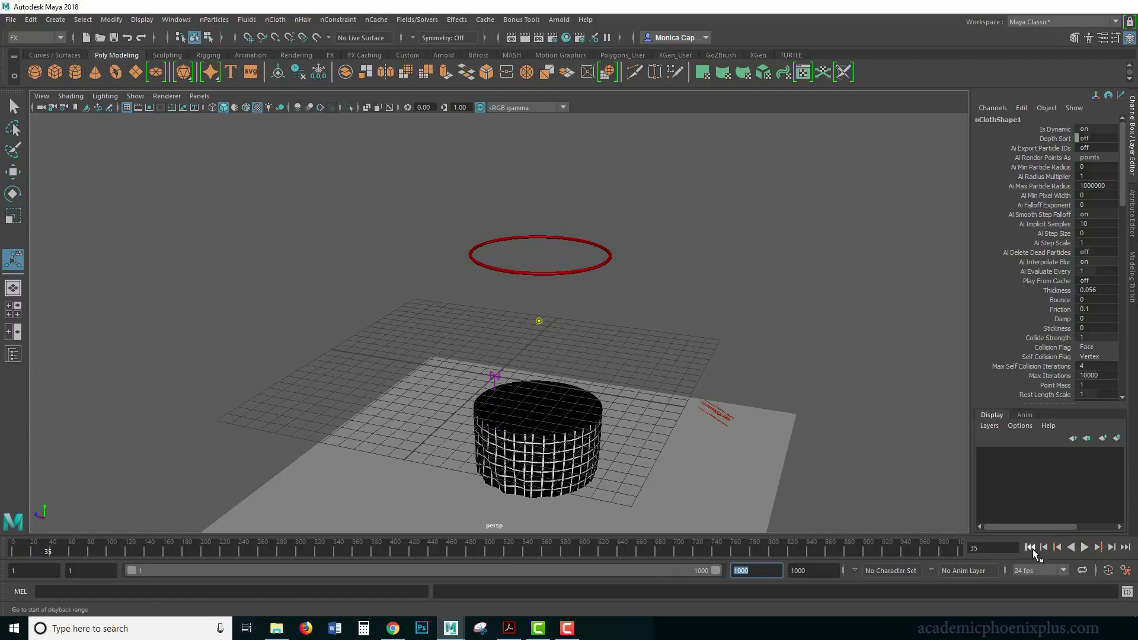
left_click(1031, 547)
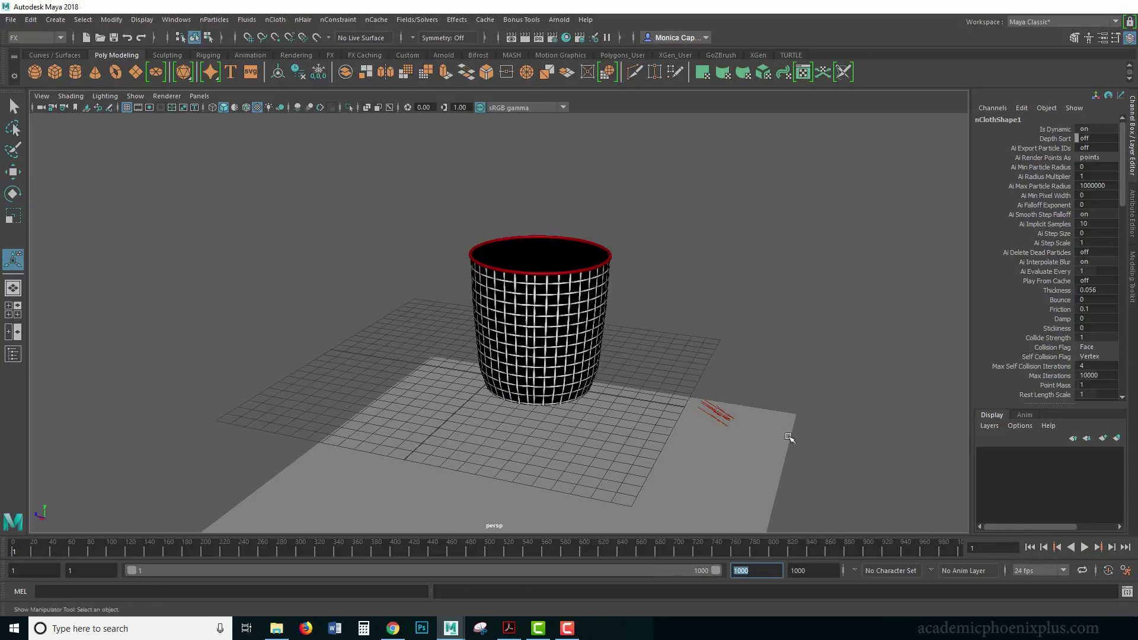
Step: Select the torus and basket and try box-selecting the basket's top row of vertices
left_click(571, 272)
left_click_drag(614, 361, 628, 270, "alt")
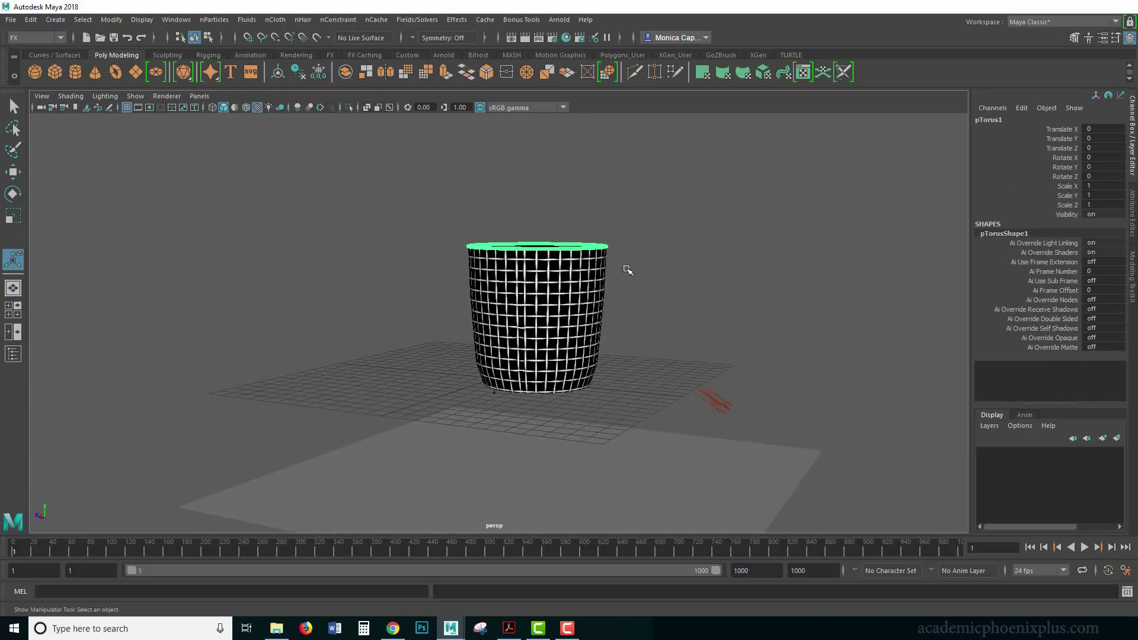
scroll(628, 270, "up", 2)
left_click(644, 305)
scroll(650, 308, "up", 5)
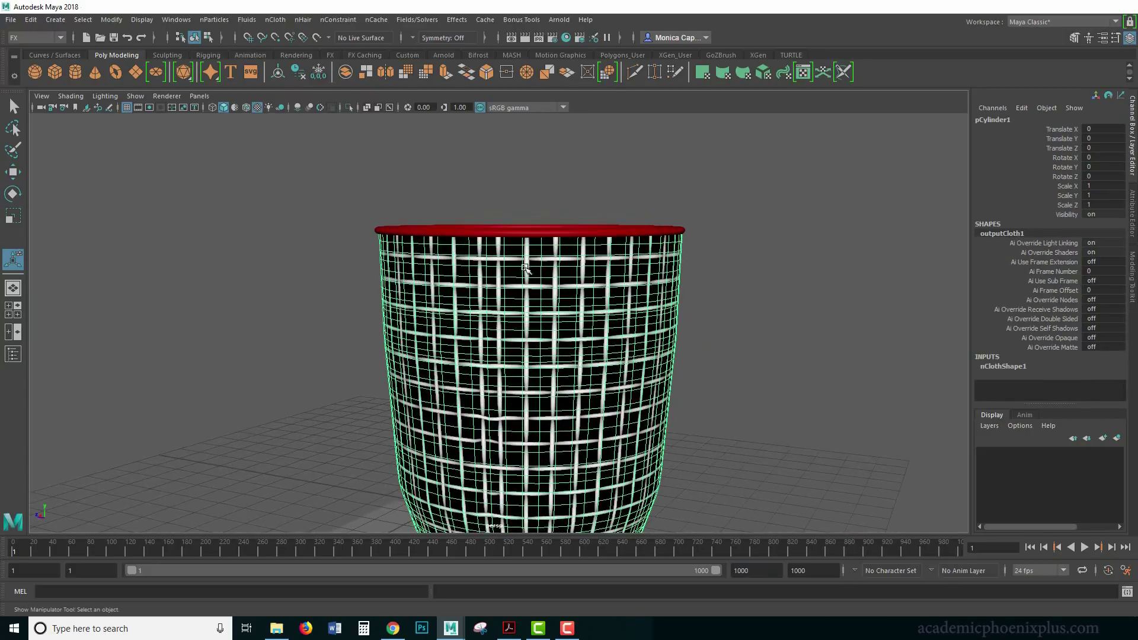
right_click_drag(525, 268, 496, 254)
key("q")
left_click_drag(350, 172, 732, 240)
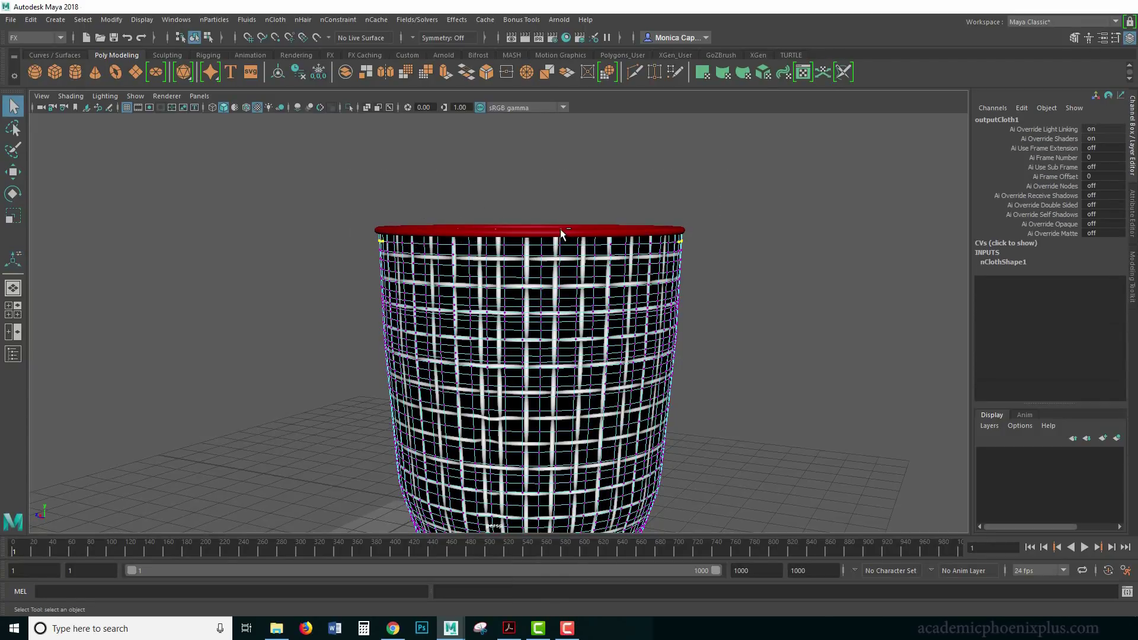
left_click_drag(571, 233, 606, 231, "alt")
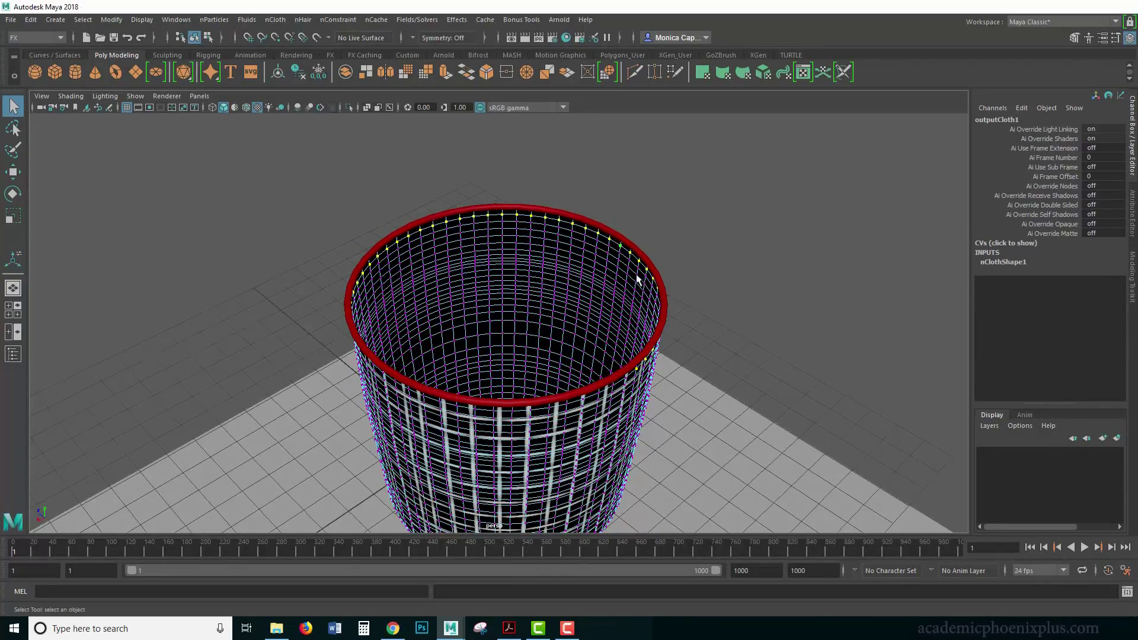
left_click(447, 297)
left_click_drag(446, 297, 610, 262, "alt")
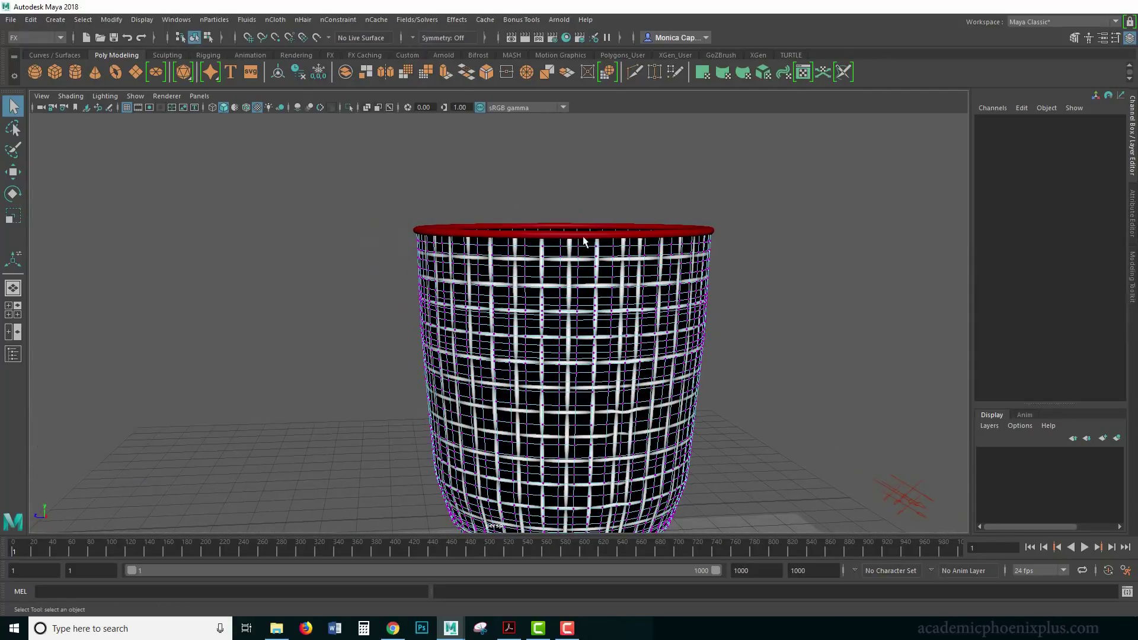
right_click_drag(594, 263, 590, 243)
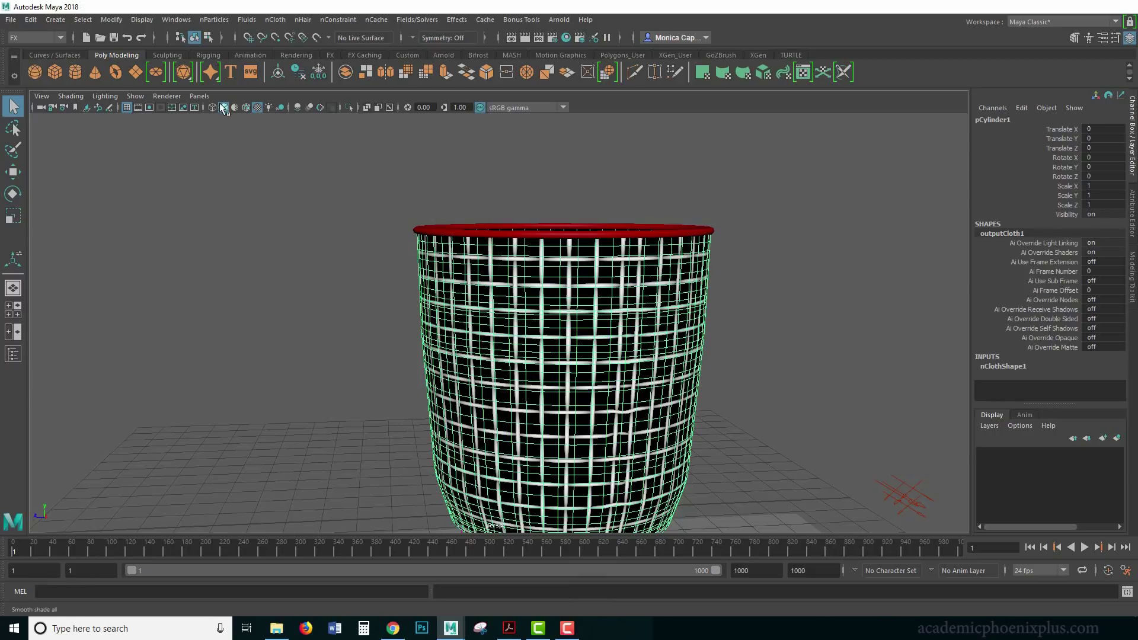
Step: In wireframe four-view, select the basket's top-row vertices and apply nConstraint Point to Surface
key("4")
right_click_drag(630, 267, 566, 263)
key("space")
key("space")
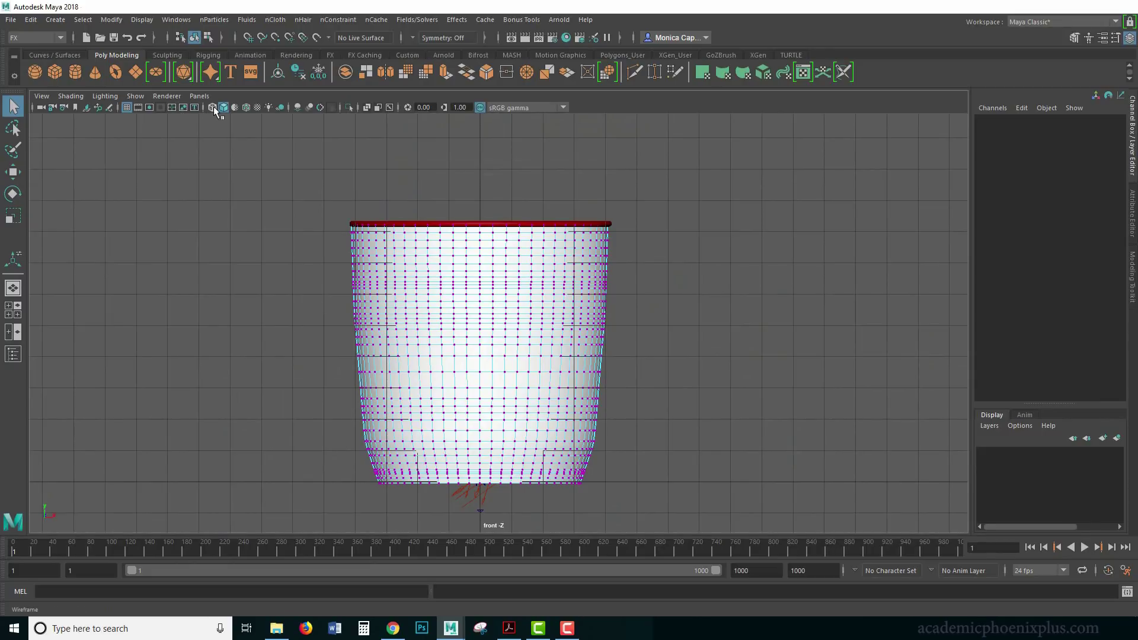
left_click(213, 107)
scroll(506, 249, "up", 3)
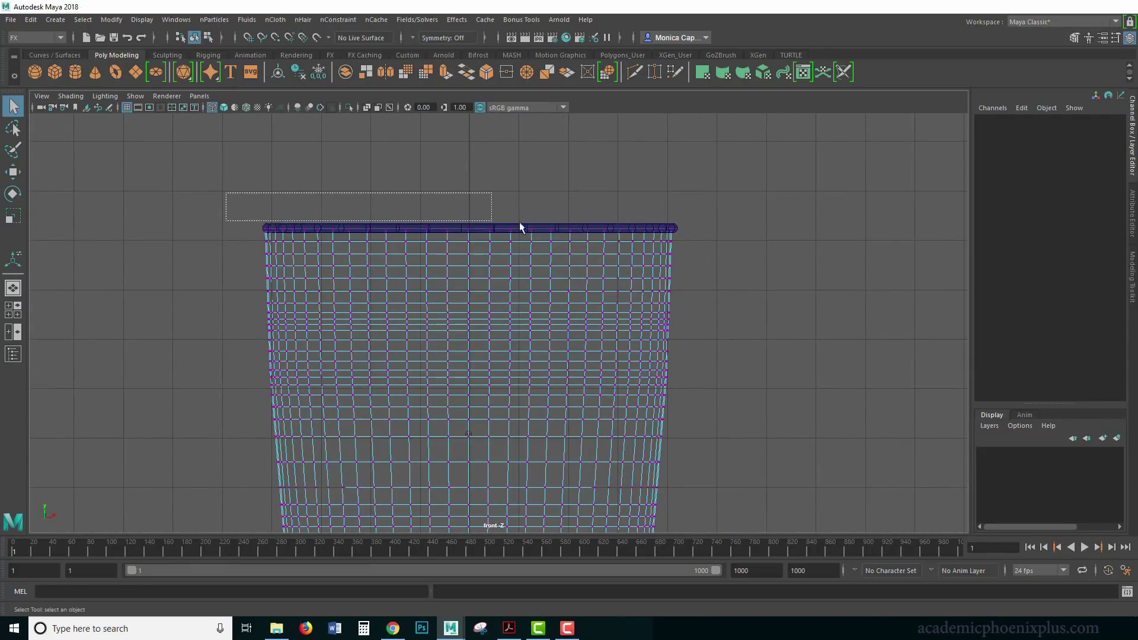
left_click_drag(519, 223, 699, 233)
left_click_drag(699, 232, 699, 232)
left_click(338, 20)
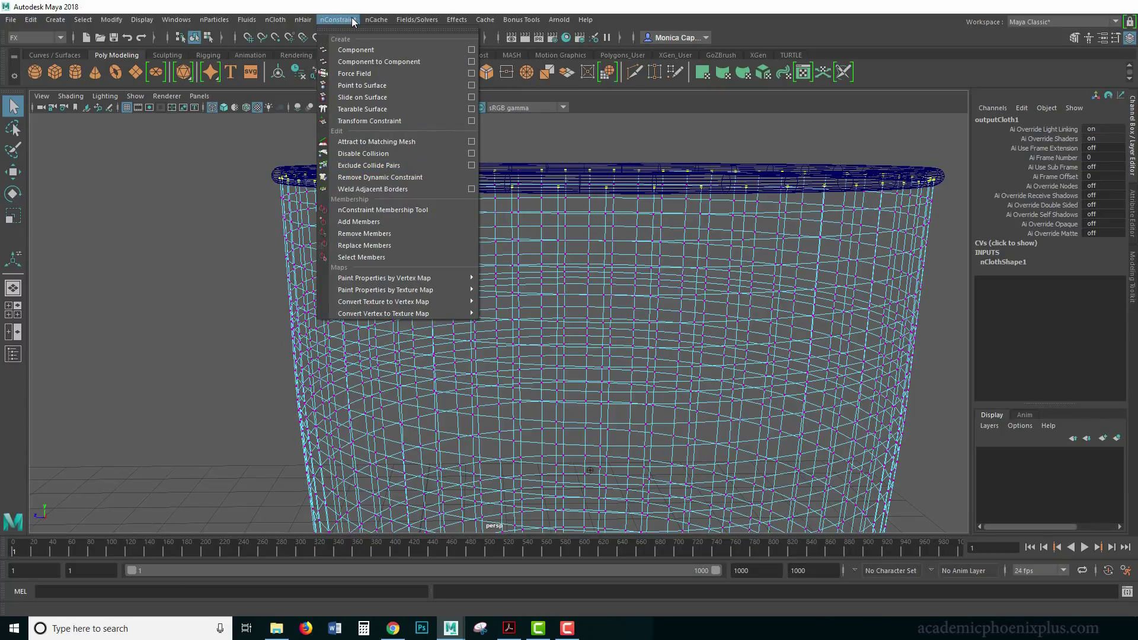
left_click(392, 86)
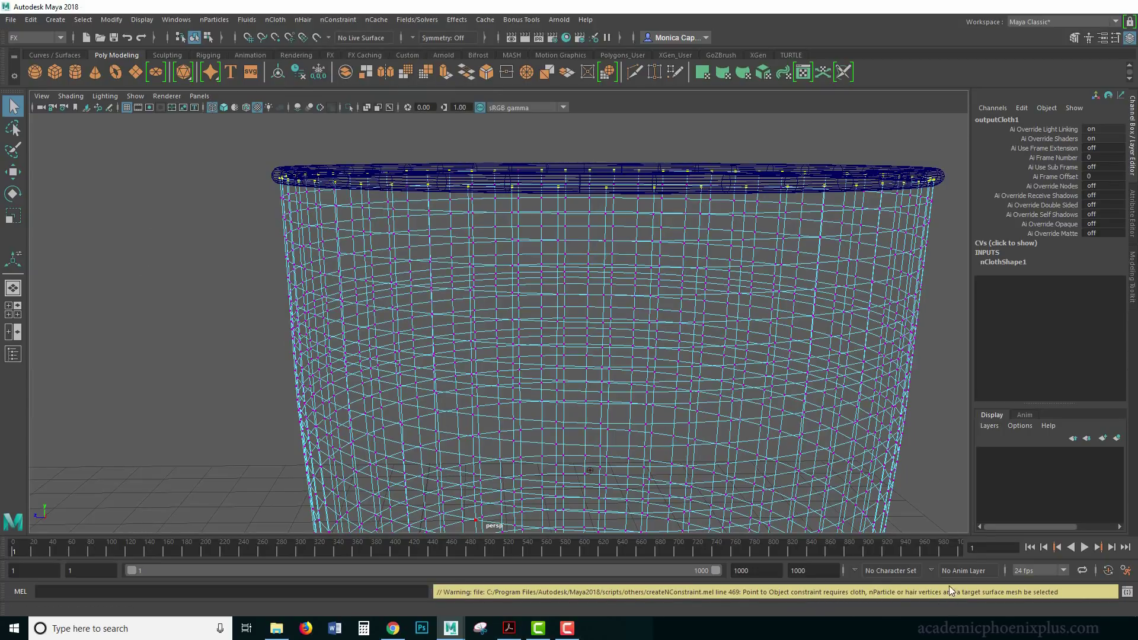
Step: Select the torus with the basket's rim points and apply Point to Surface, creating dynamicConstraintShape1
left_click_drag(969, 319, 969, 319)
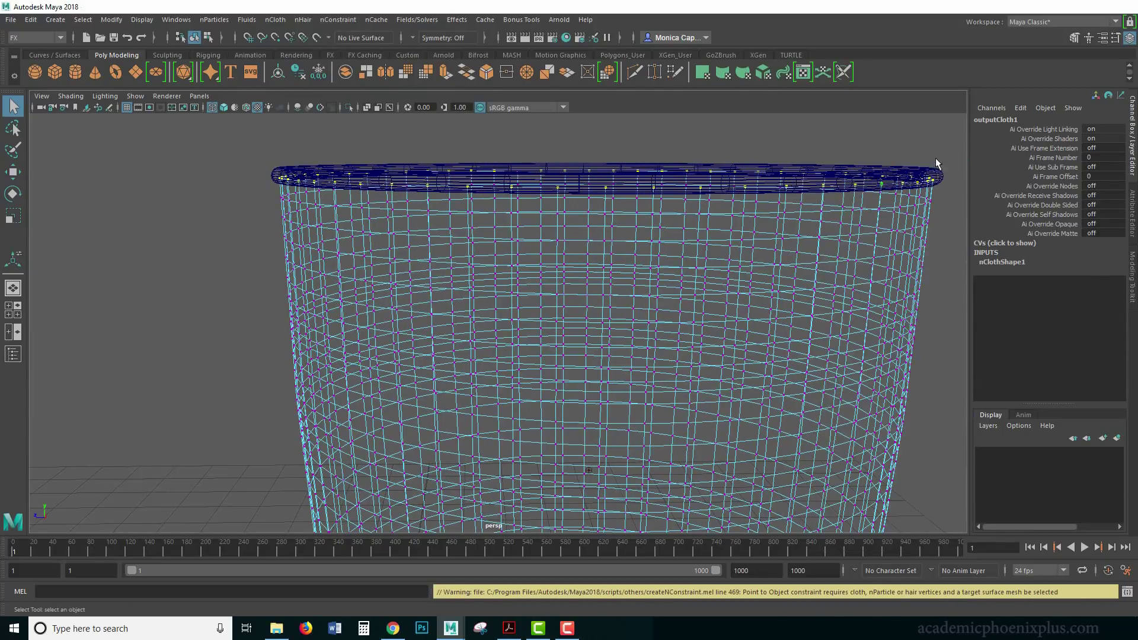
left_click(889, 172)
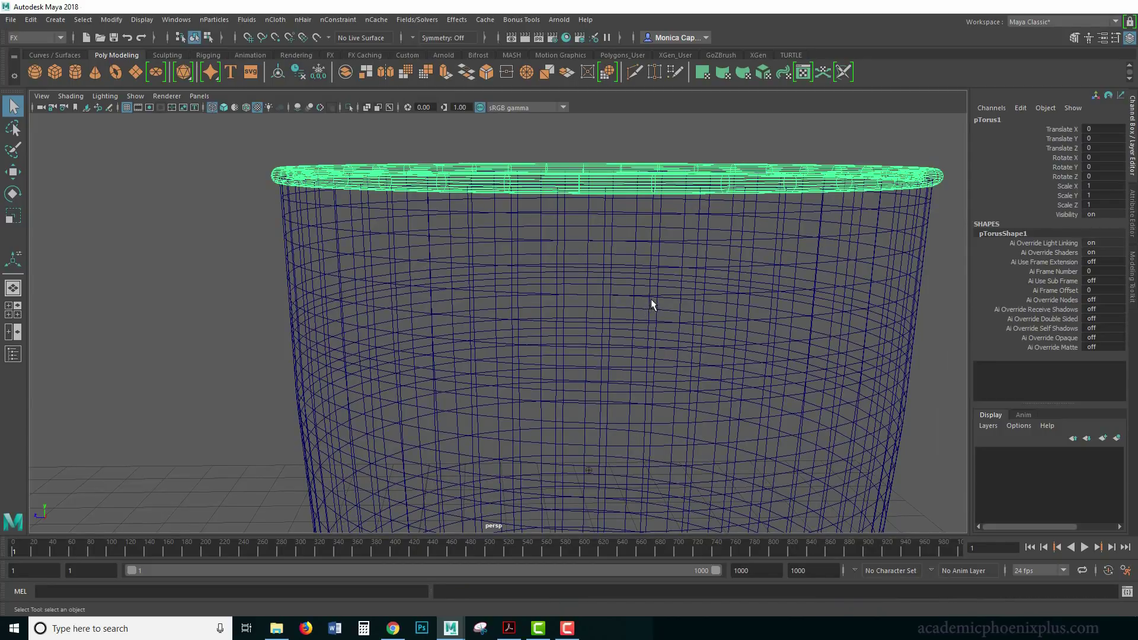
left_click(659, 293, "shift")
right_click_drag(663, 293, 610, 259)
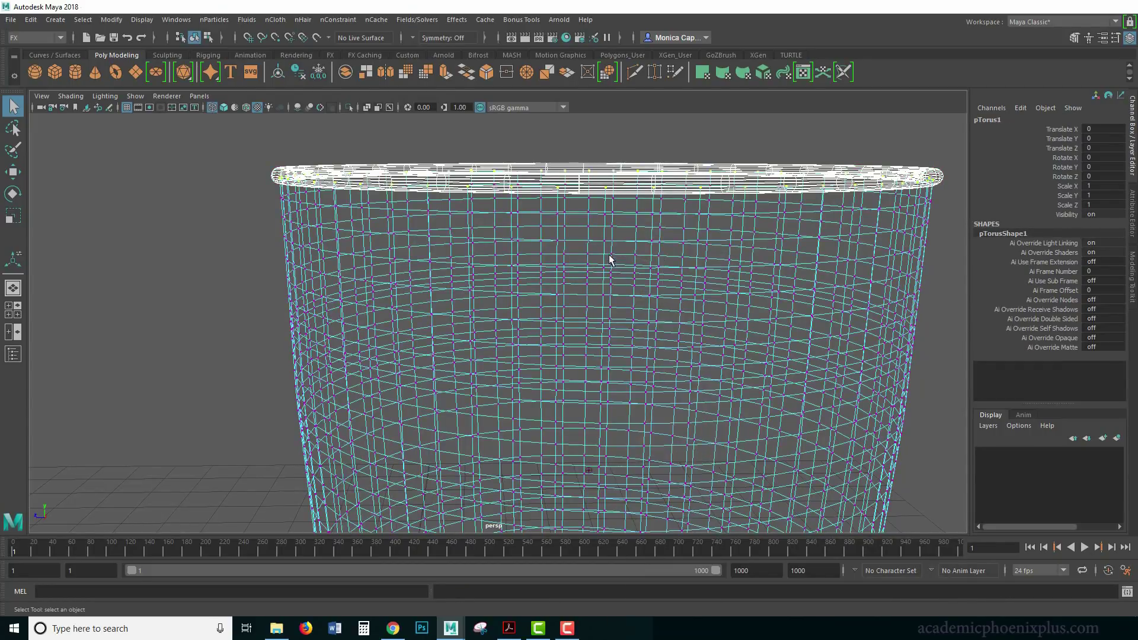
key("space")
key("space")
left_click_drag(426, 188, 515, 287, "alt")
left_click(339, 19)
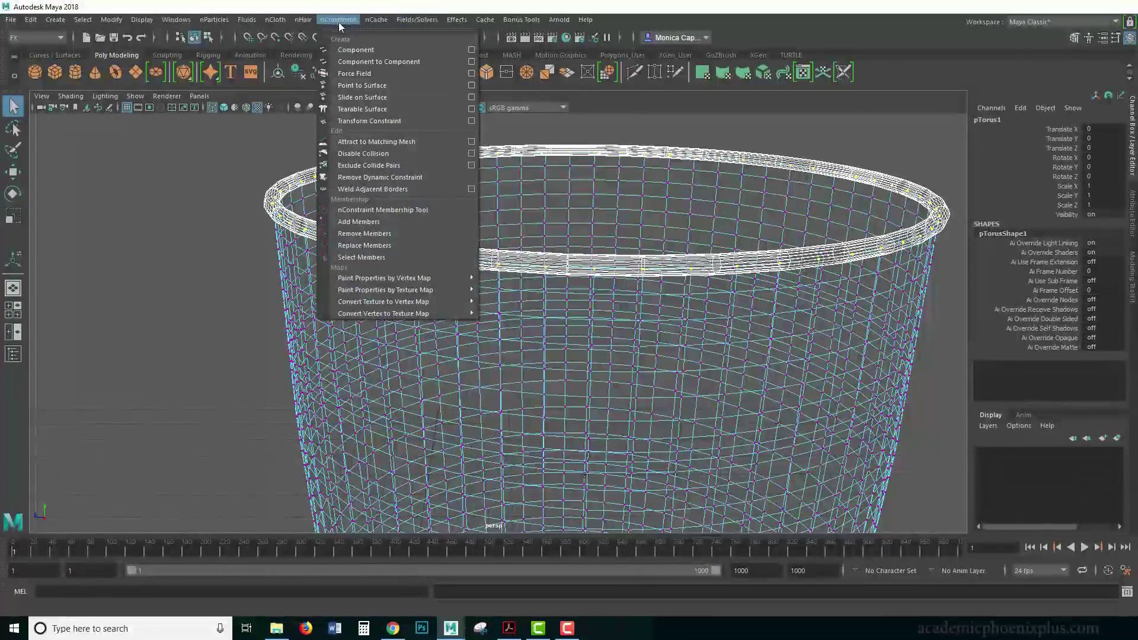
left_click(391, 87)
right_click_drag(474, 289, 824, 350, "alt")
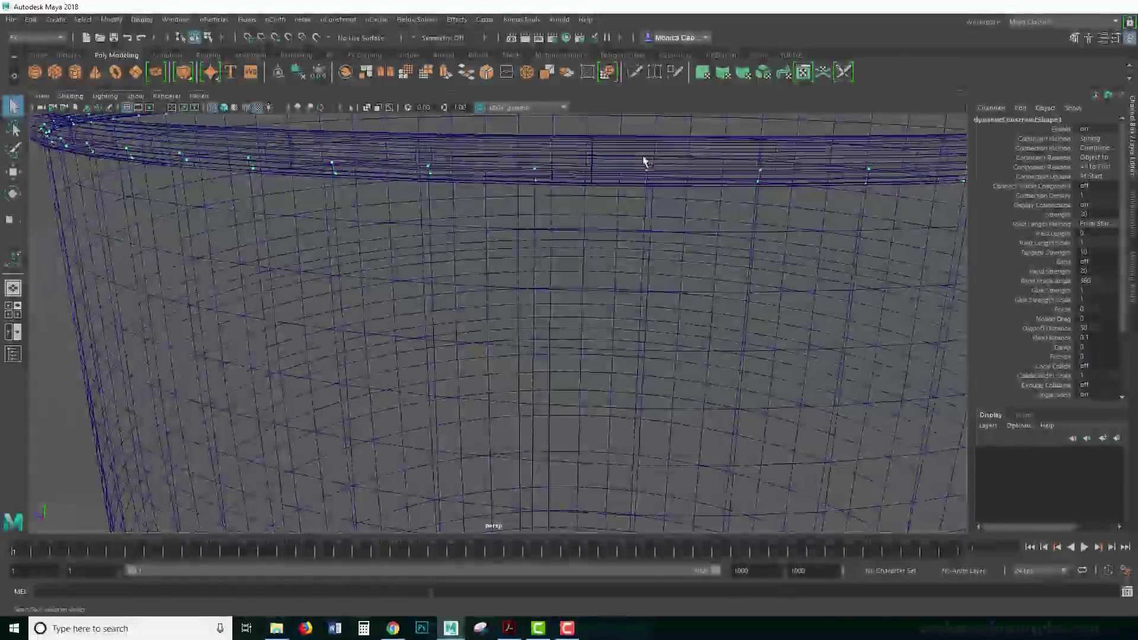
scroll(701, 308, "down", 10)
scroll(650, 343, "down", 5)
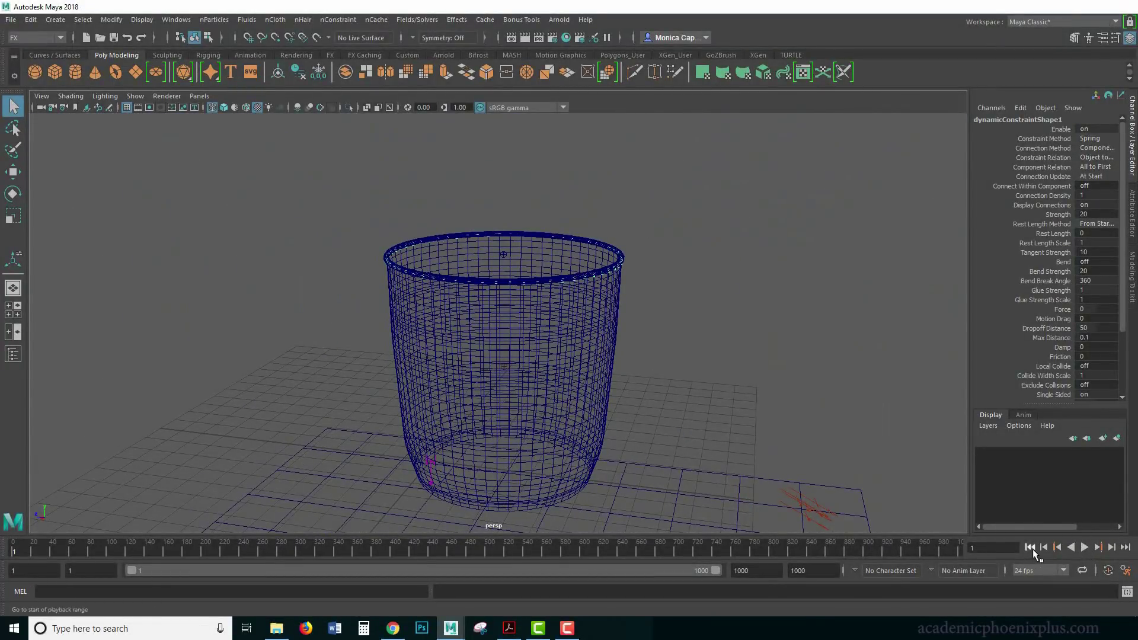
Step: Play the cloth simulation in textured display mode (6) and stop it at frame 217
left_click(1083, 547)
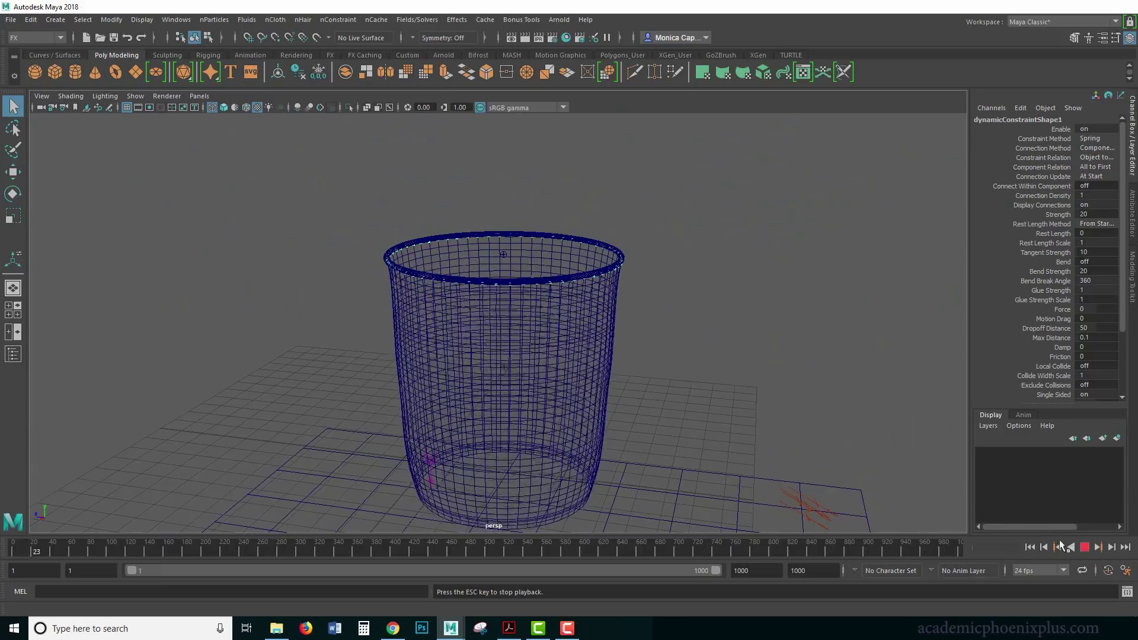
scroll(755, 402, "down", 2)
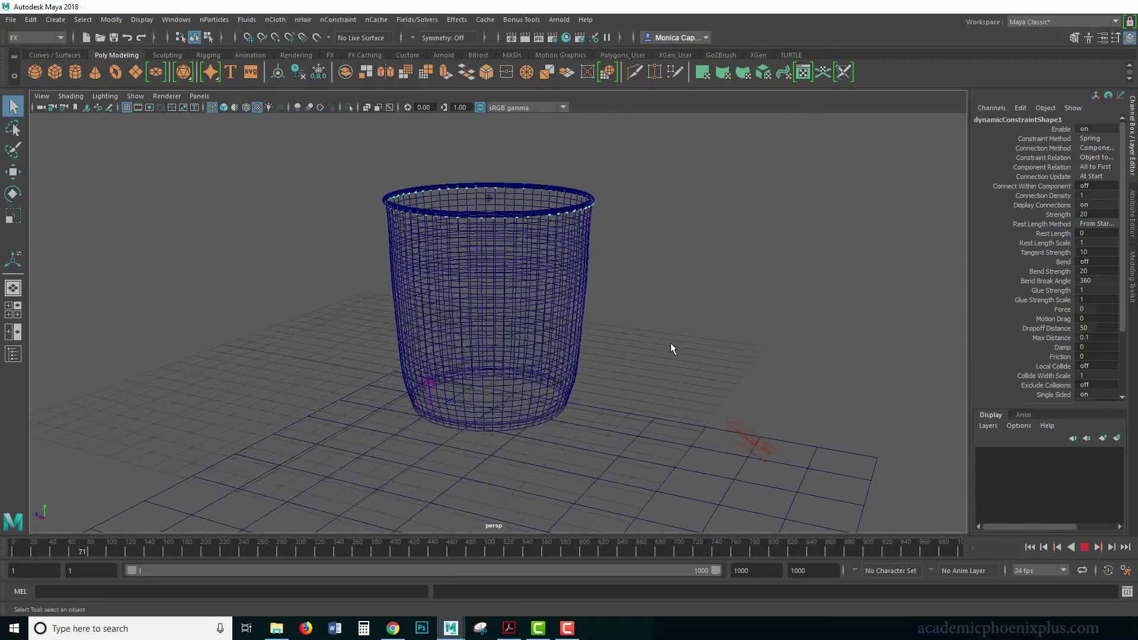
key("space")
key("space")
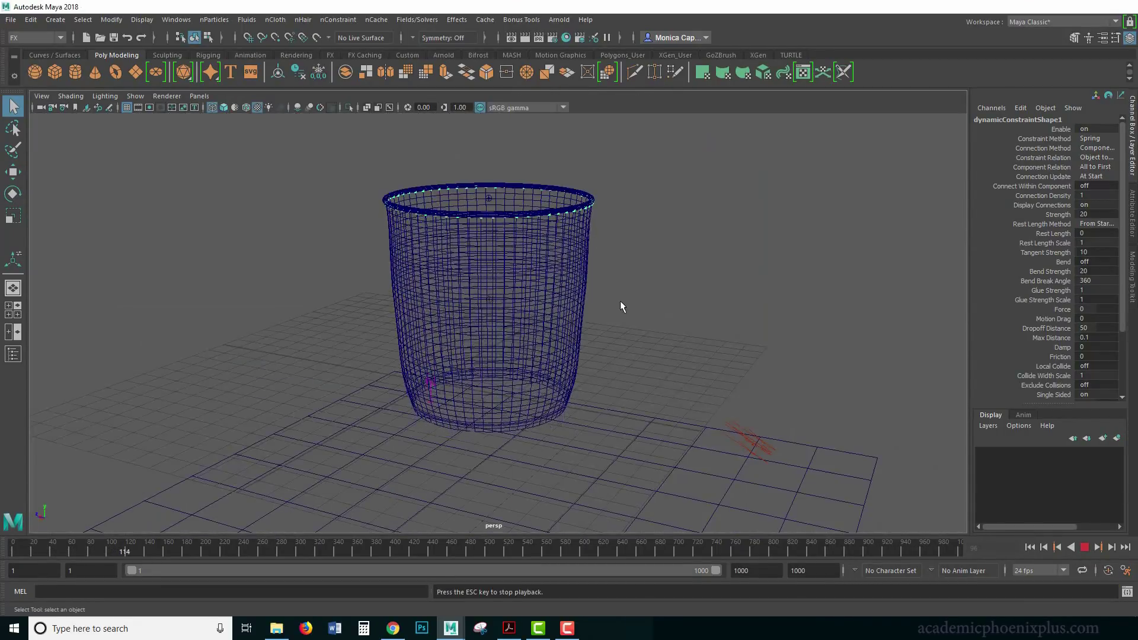
key("5")
key("6")
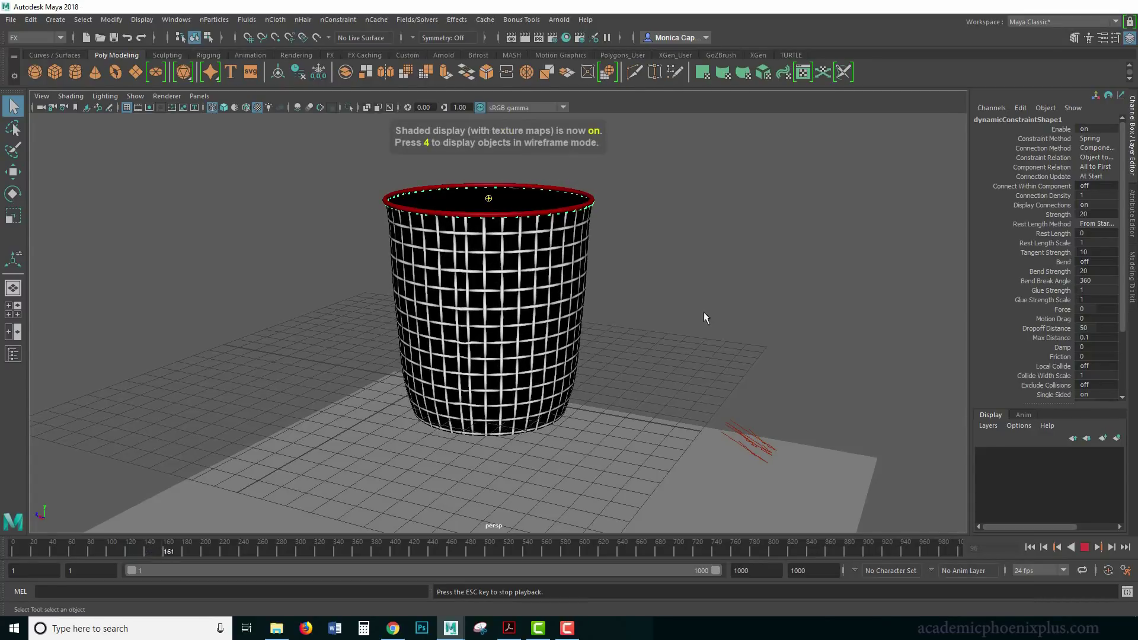
scroll(703, 311, "up", 2)
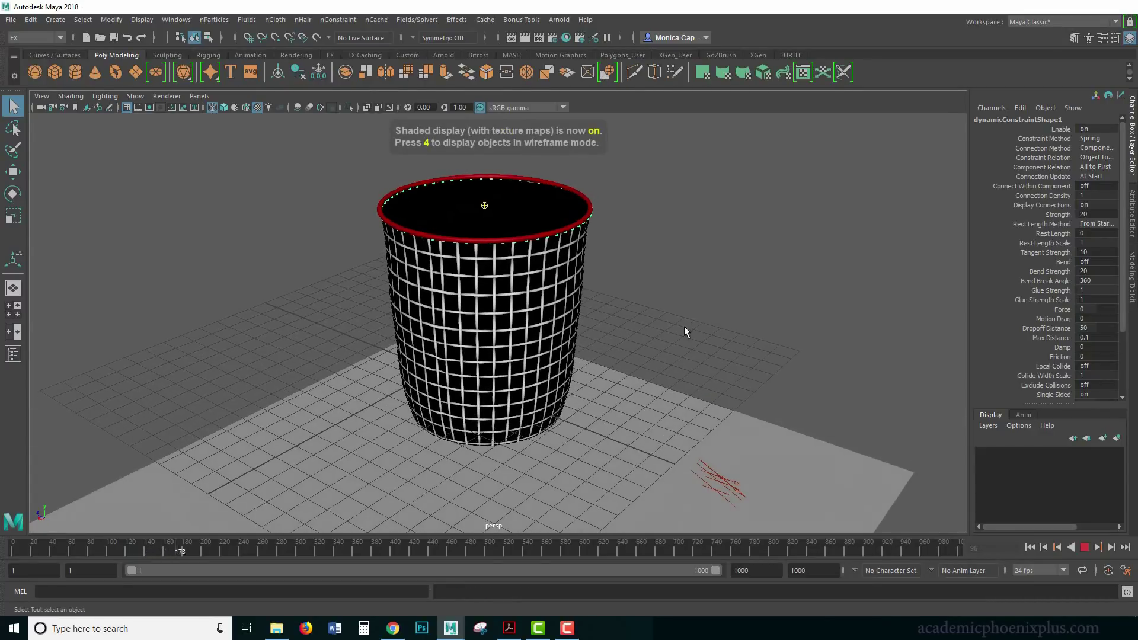
left_click(1084, 547)
scroll(688, 285, "down", 3)
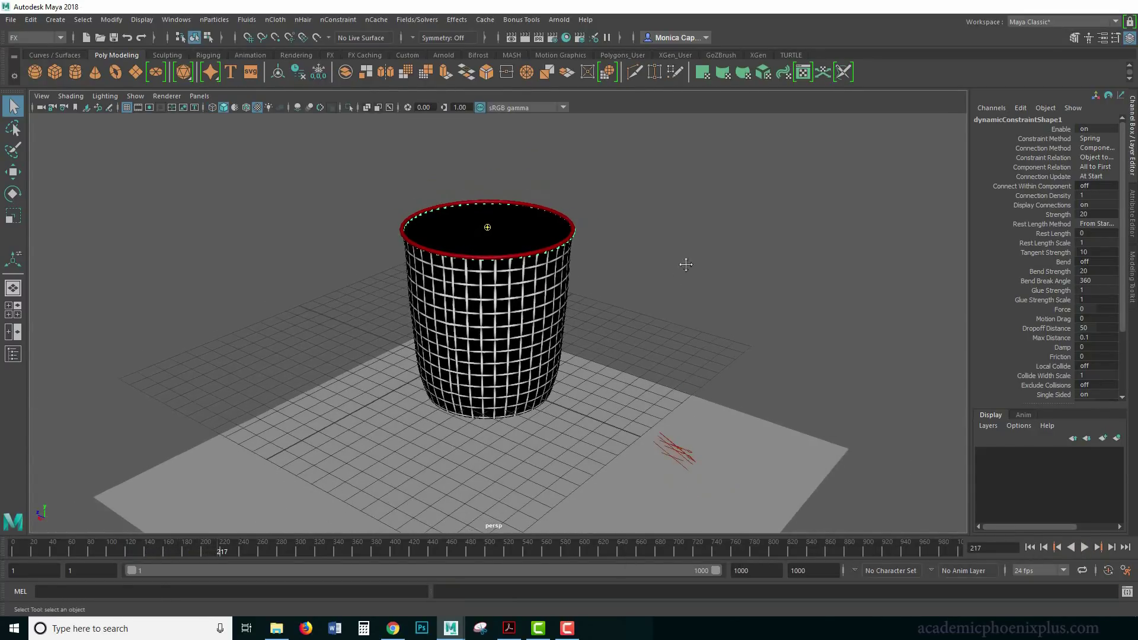
left_click_drag(681, 262, 425, 269, "alt")
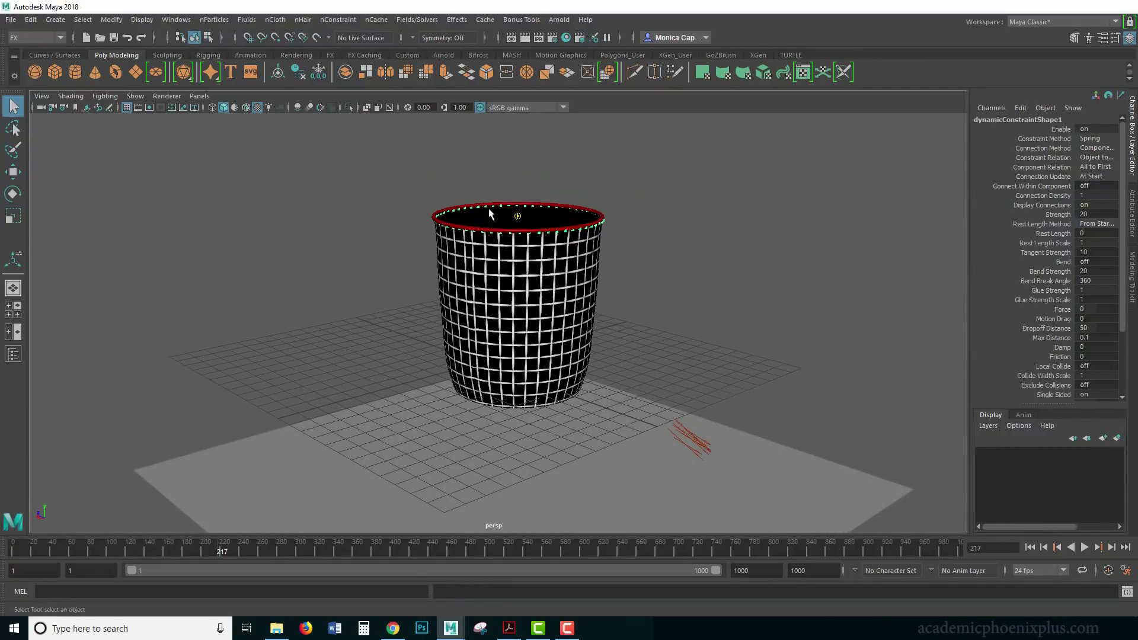
Step: Scale the sphere to about 2.3 and move it into the cup opening
scroll(635, 375, "down", 3)
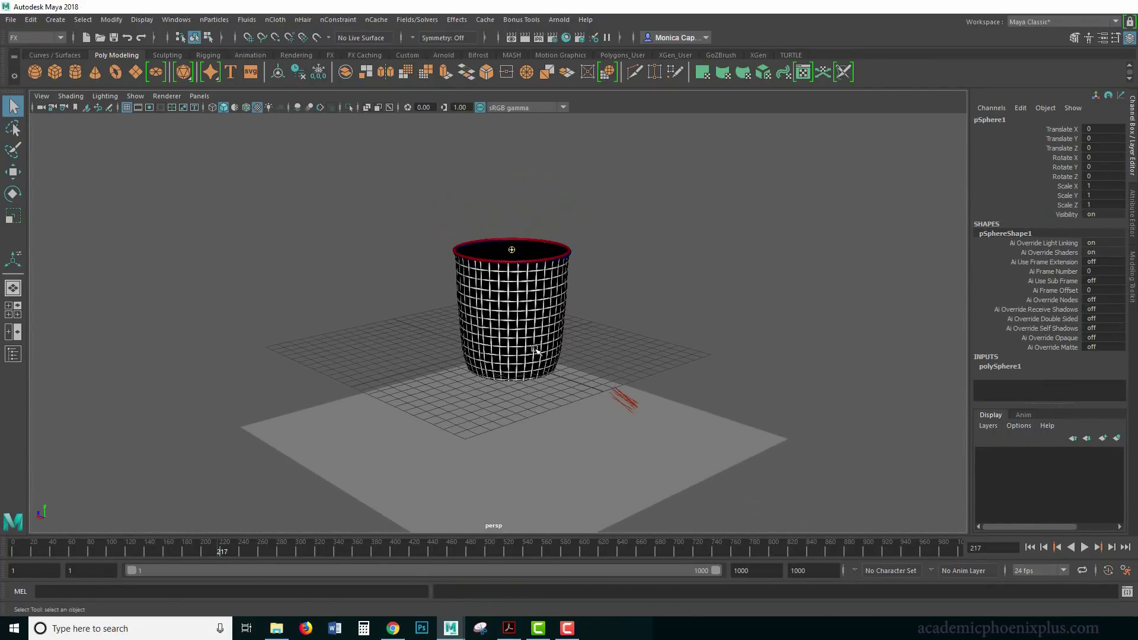
key("r")
left_click_drag(485, 351, 609, 400)
key("w")
key("r")
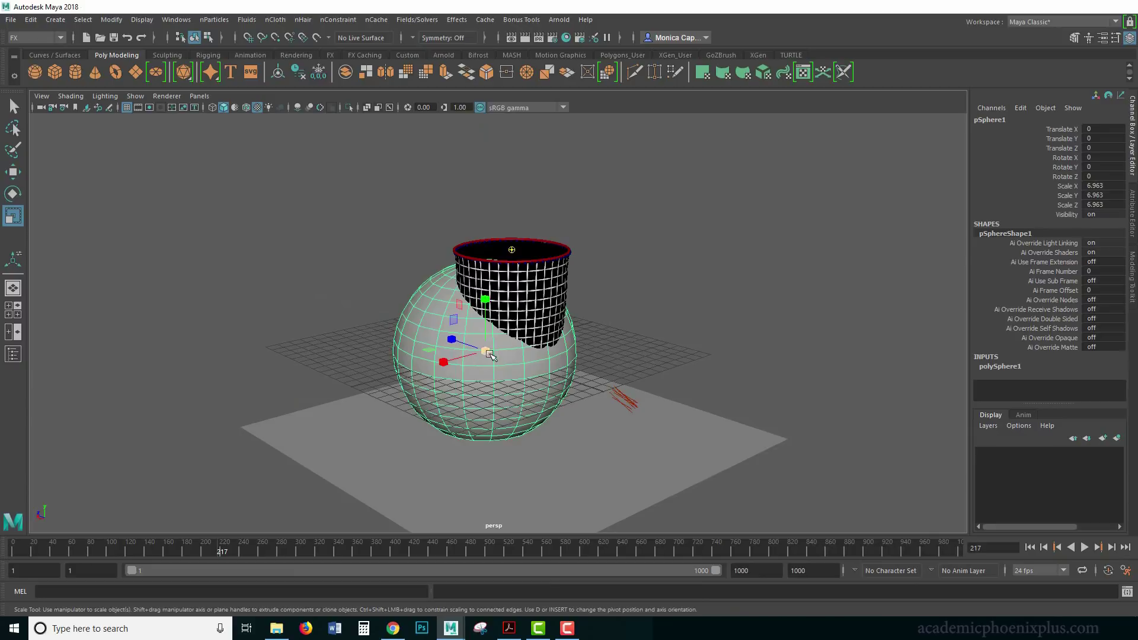
left_click_drag(484, 351, 398, 350)
key("w")
left_click_drag(486, 351, 593, 308)
left_click_drag(502, 261, 469, 254)
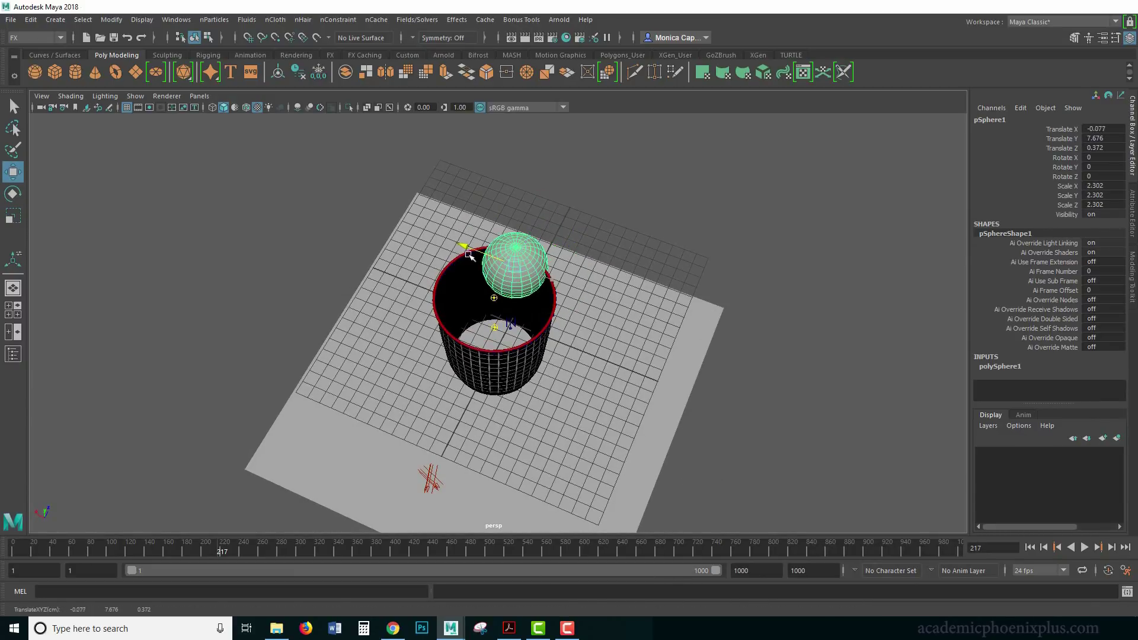
left_click_drag(538, 229, 539, 294)
key("r")
Step: Freeze the sphere's transformations and delete its construction history
left_click(141, 19)
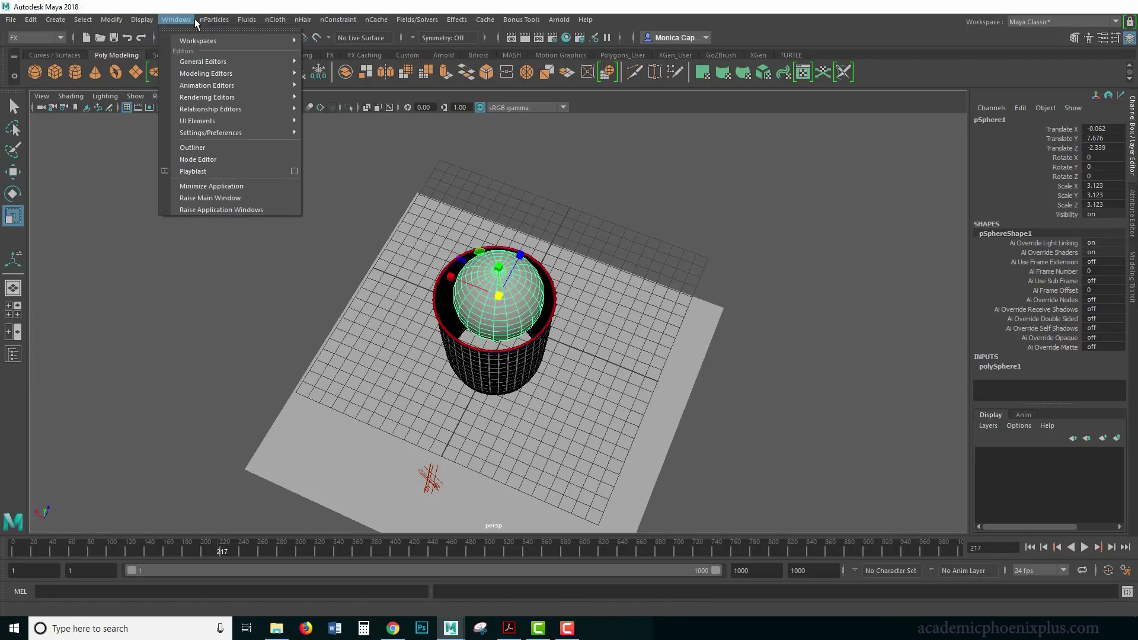
left_click(153, 73)
left_click(30, 19)
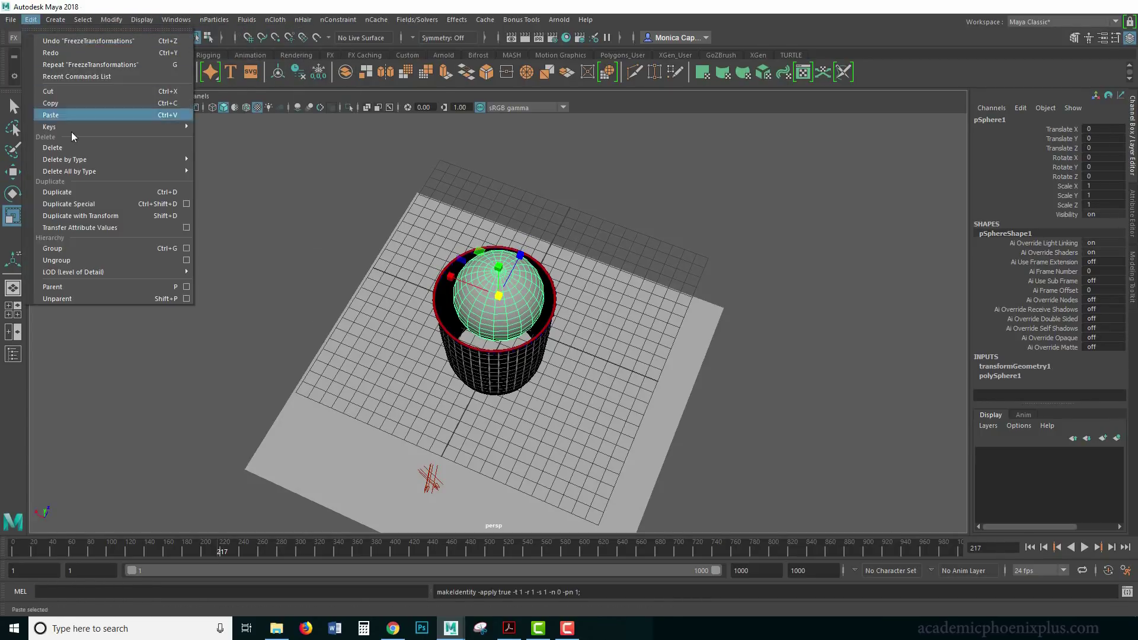
mouse_move(148, 159)
left_click(225, 167)
Step: Move the sphere up and left of the cup and rewind to frame 1
left_click_drag(600, 284, 621, 235, "alt")
key("w")
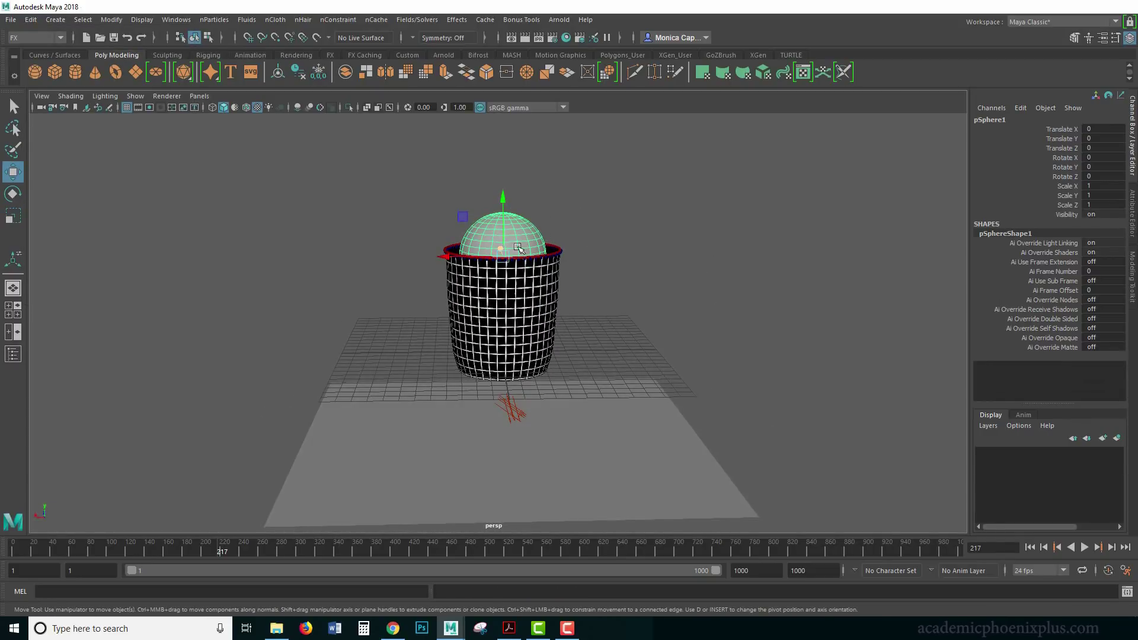
left_click_drag(510, 252, 326, 161)
left_click_drag(37, 557, 13, 551)
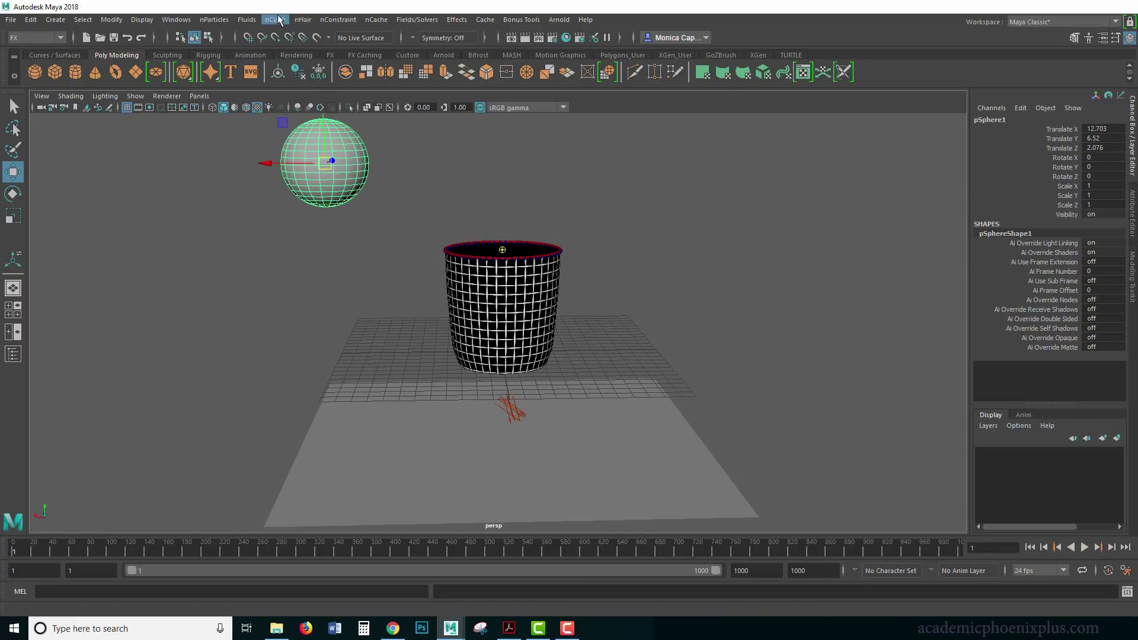
Step: Make the sphere a passive collider with nCloth > Create Passive Collider
left_click(276, 19)
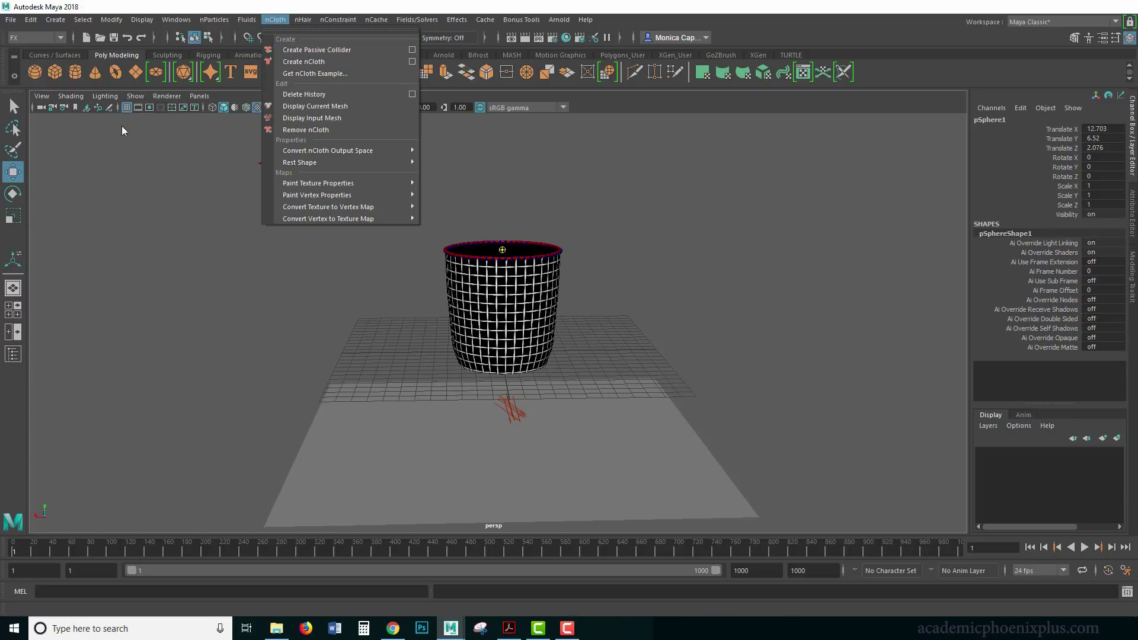
left_click(304, 49)
left_click(482, 289)
left_click(285, 153, "shift")
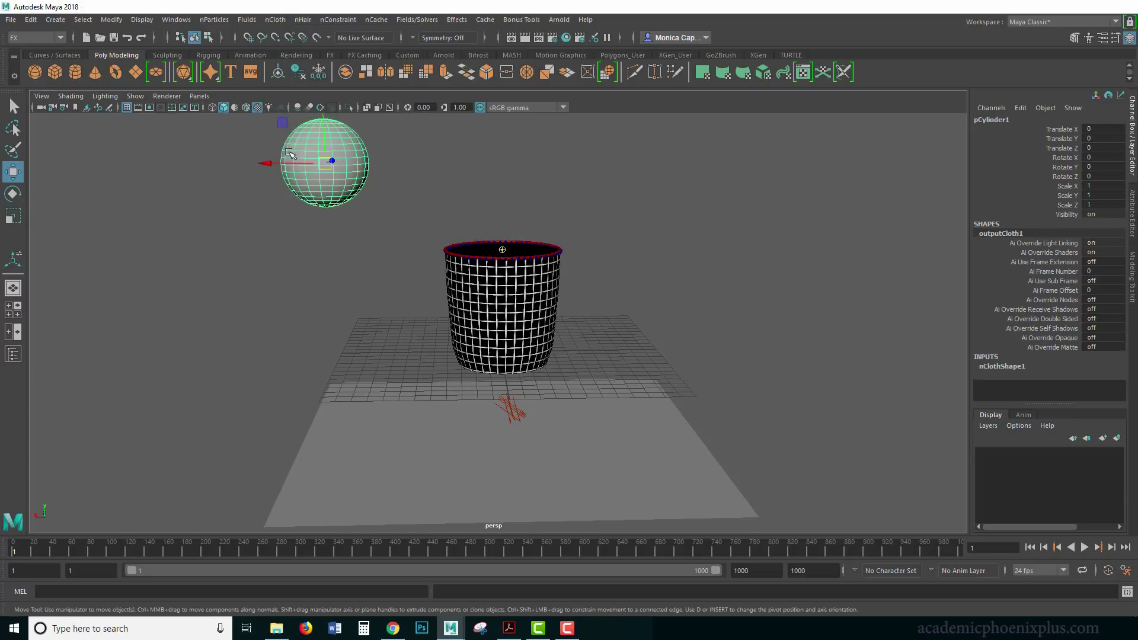
left_click(276, 20)
left_click(303, 50)
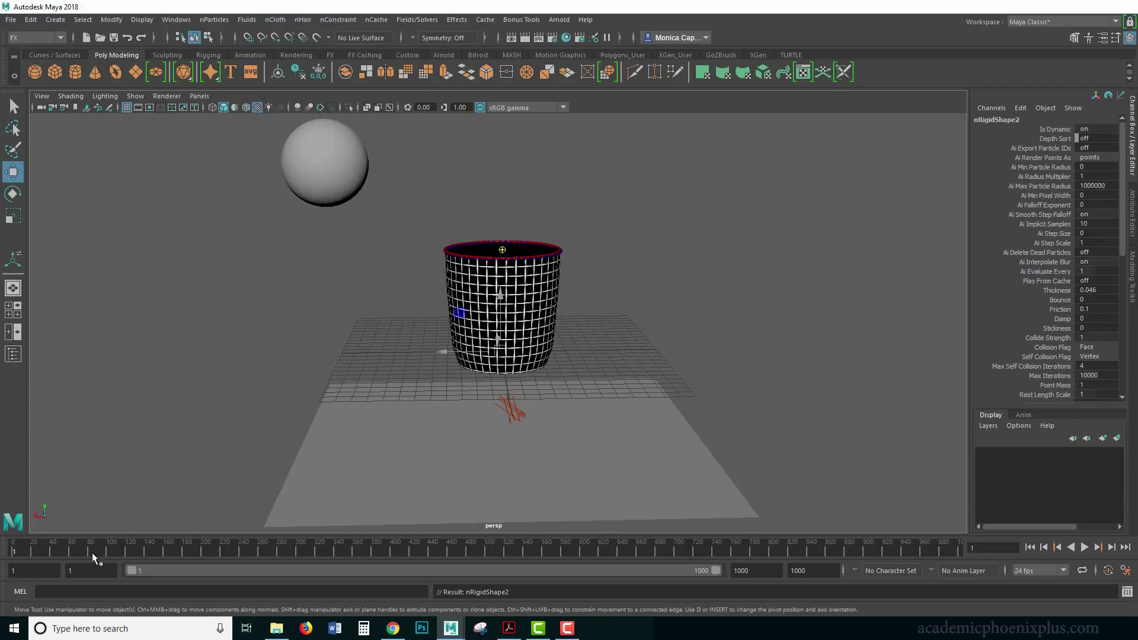
Step: Key the sphere at frames 12, 41, 82 and 121, moving it through the cup and out below
key("alt+v")
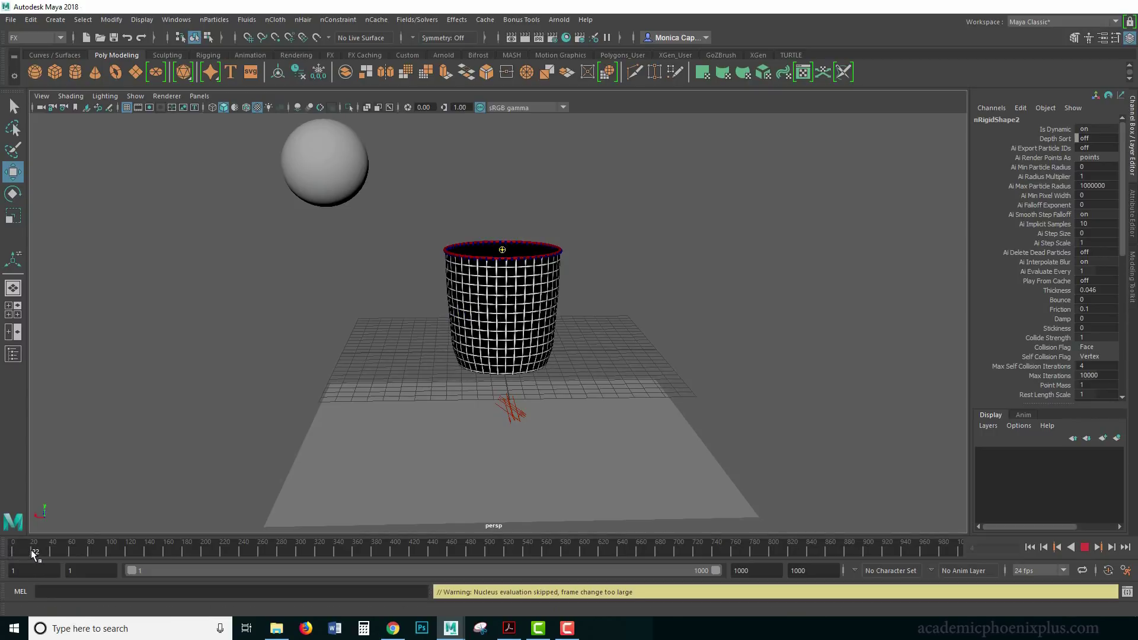
key("alt+v")
key("s")
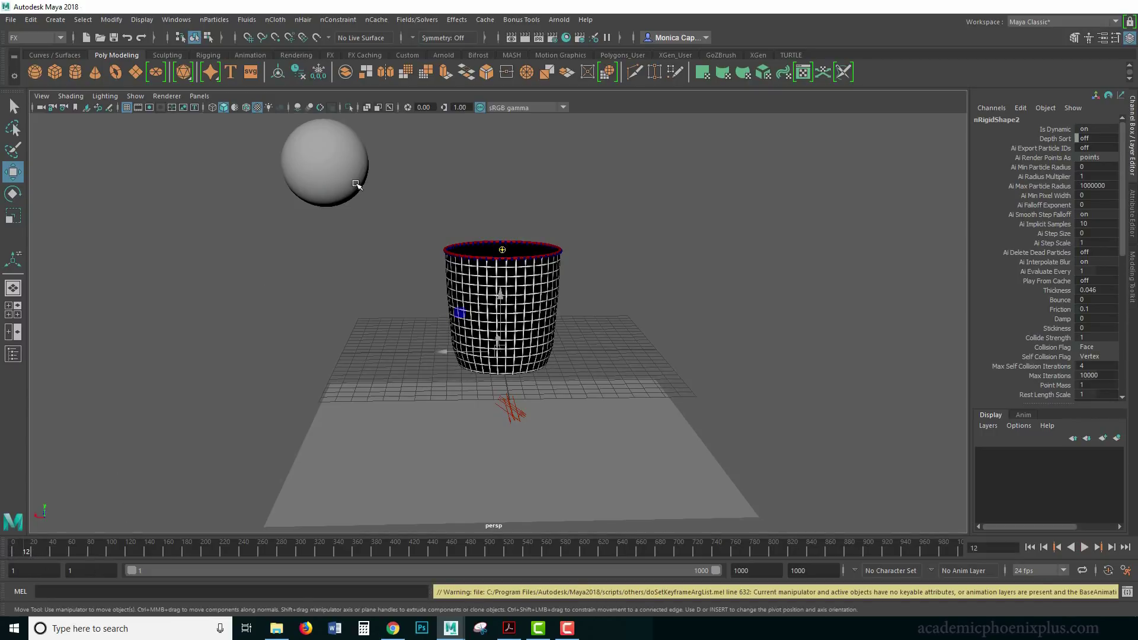
left_click(344, 176)
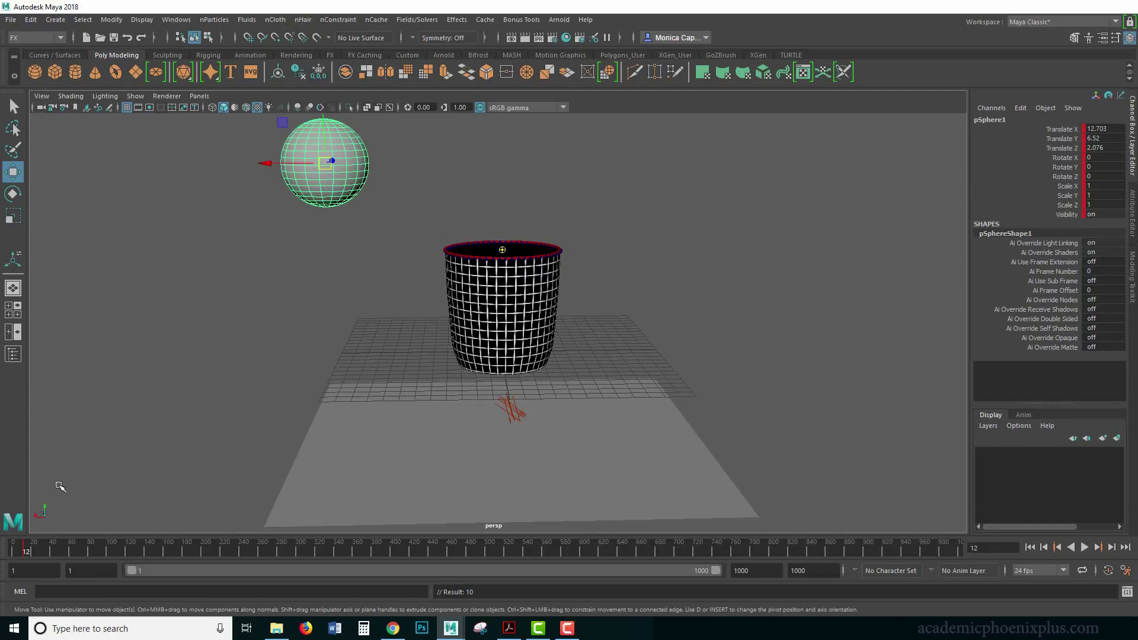
left_click_drag(325, 154, 496, 194)
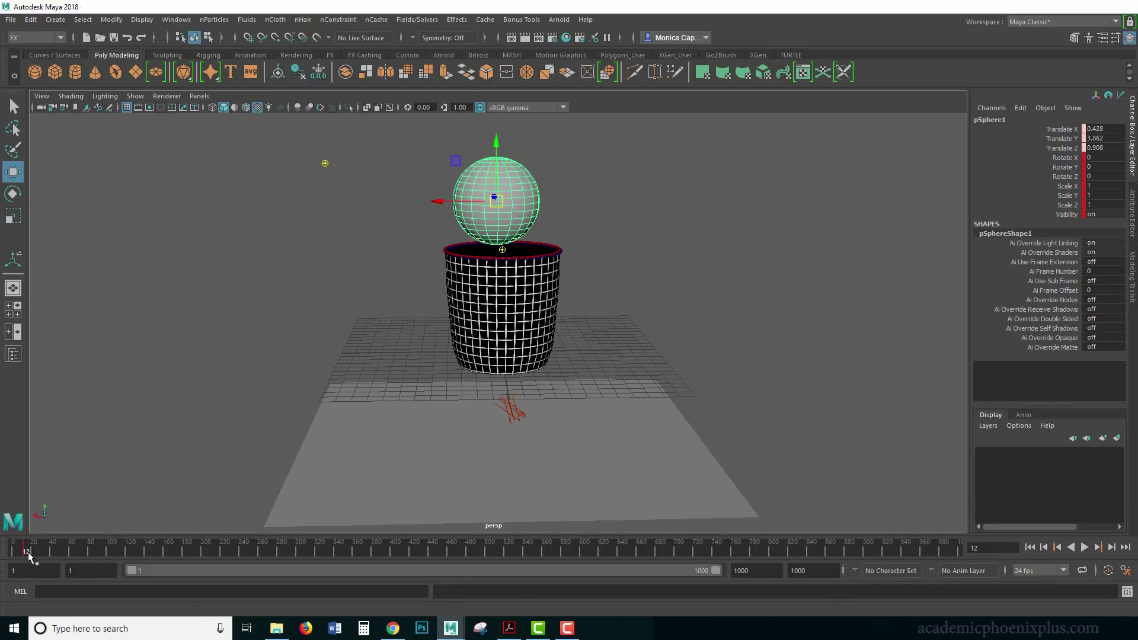
left_click_drag(27, 552, 54, 552)
left_click_drag(329, 163, 510, 216)
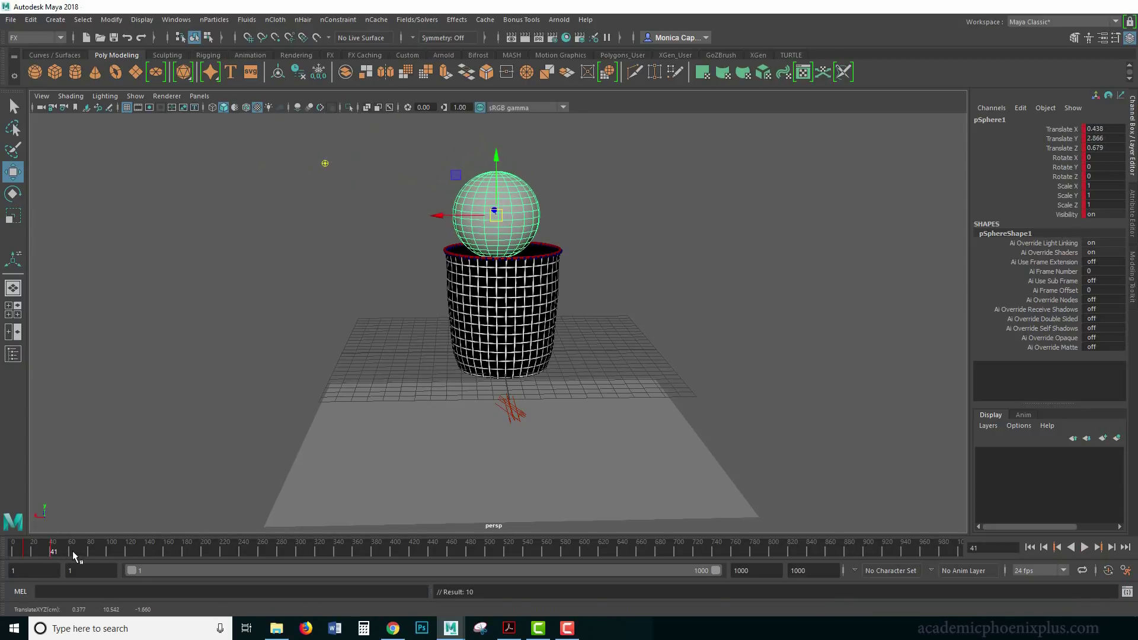
key("alt+v")
key("alt+v")
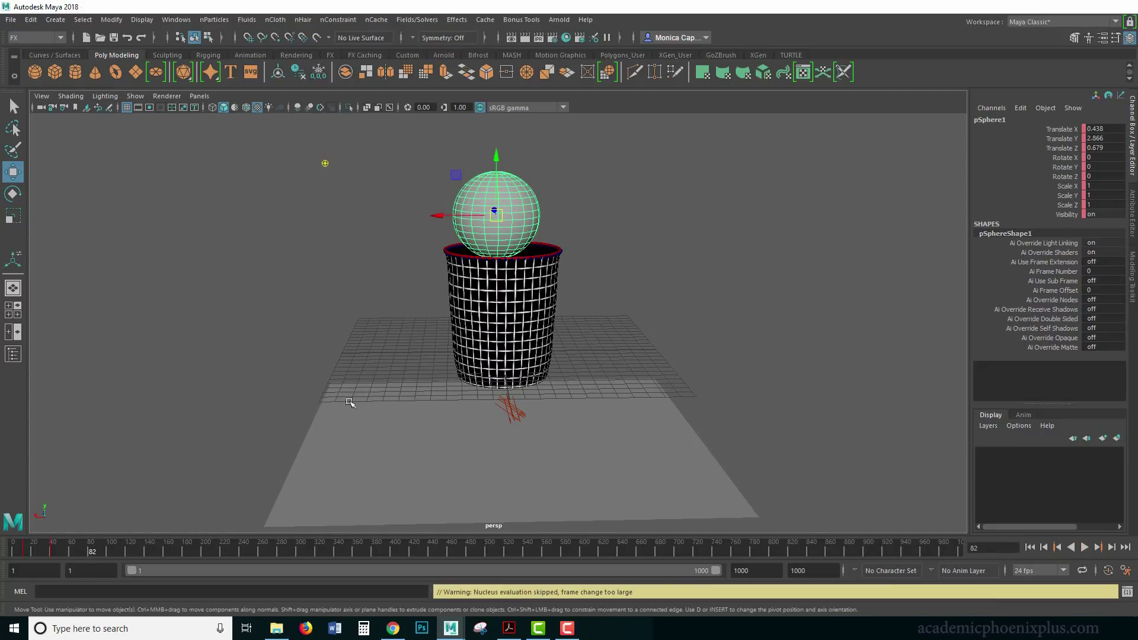
left_click_drag(510, 165, 502, 226)
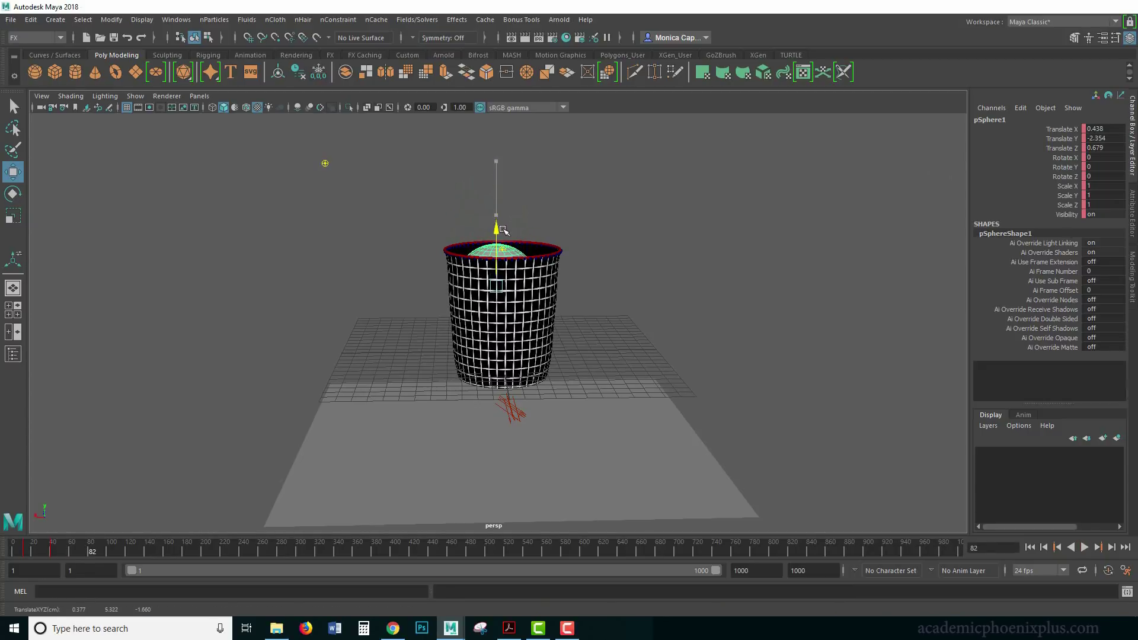
left_click_drag(95, 554, 130, 550)
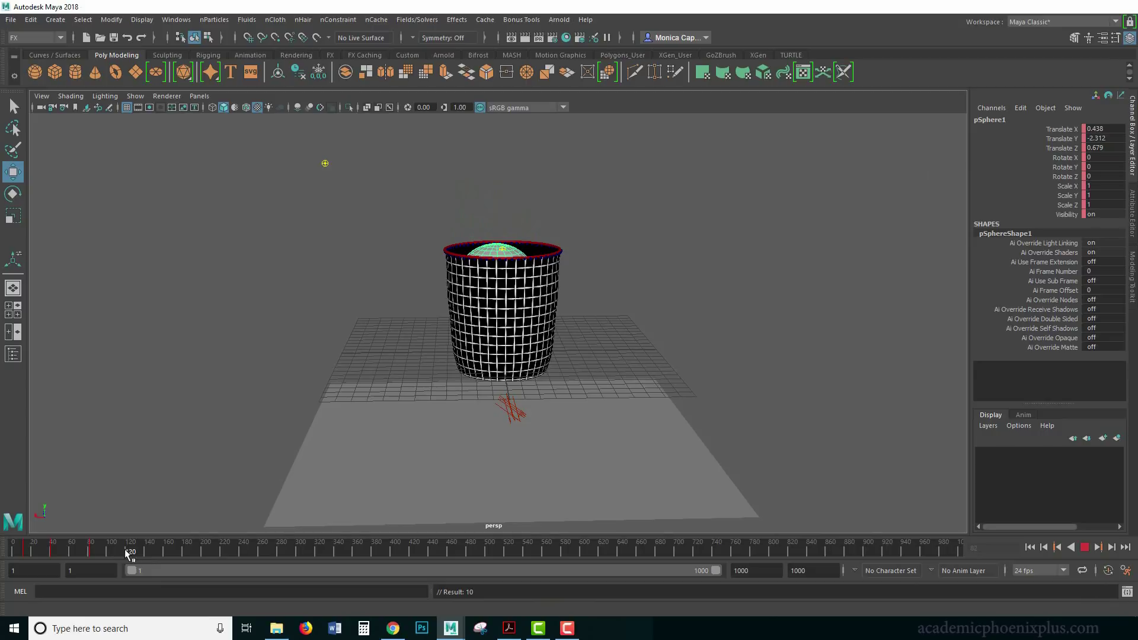
left_click_drag(502, 278, 515, 455)
Step: Play the drop, step through the ball's keys, and shift the ball to the right
left_click(1085, 547)
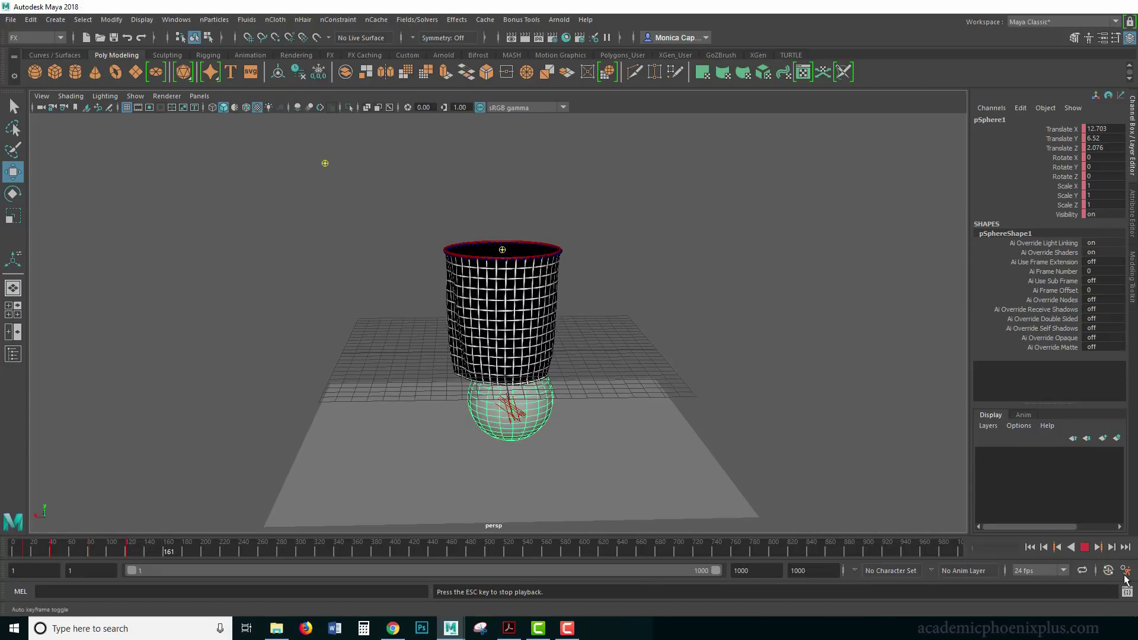
key("Escape")
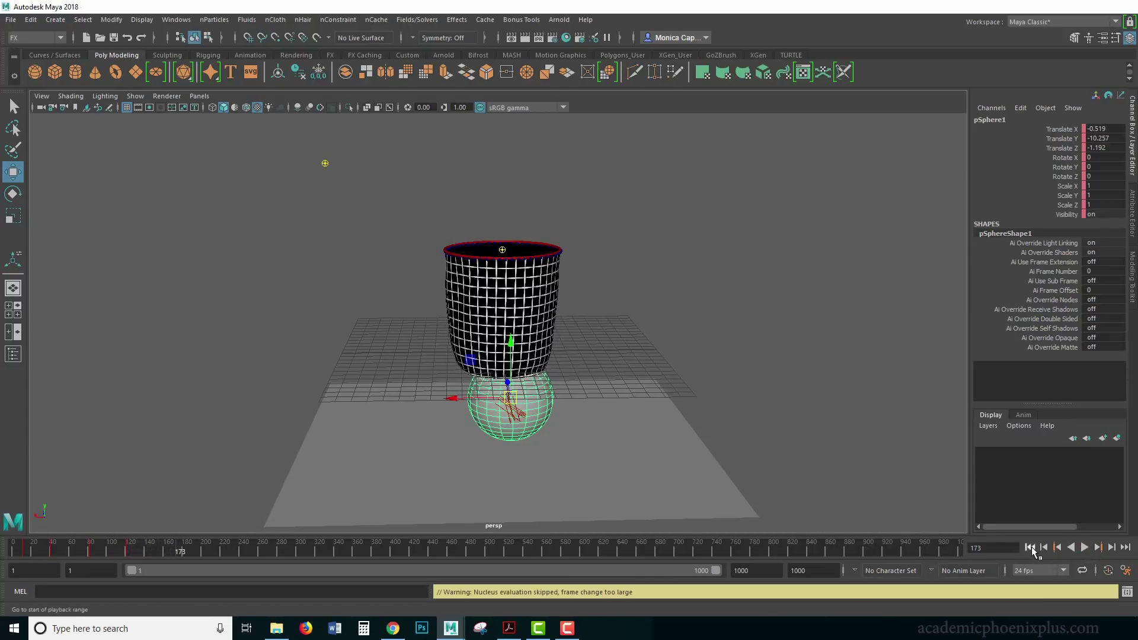
left_click(1031, 548)
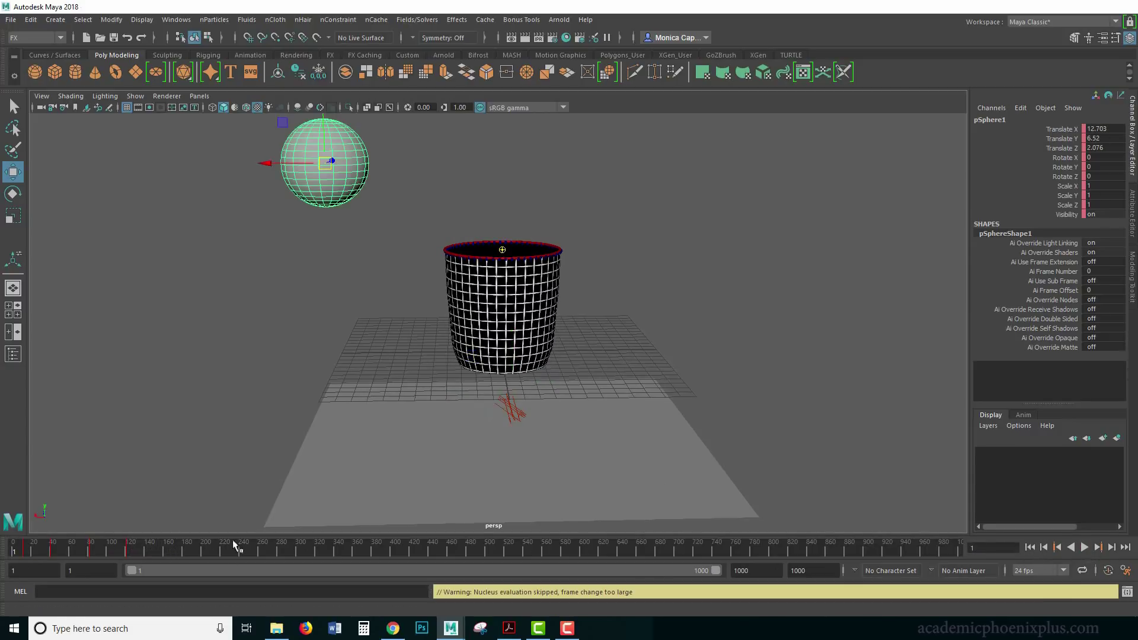
left_click(1105, 550)
left_click(1108, 551)
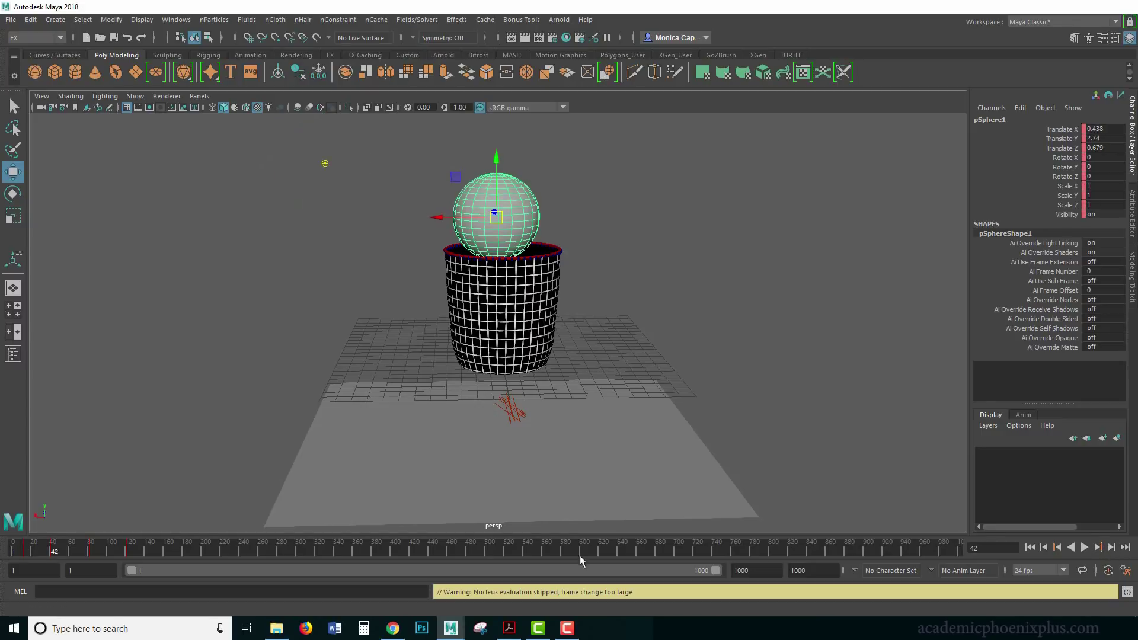
left_click(1097, 548)
left_click(1098, 548)
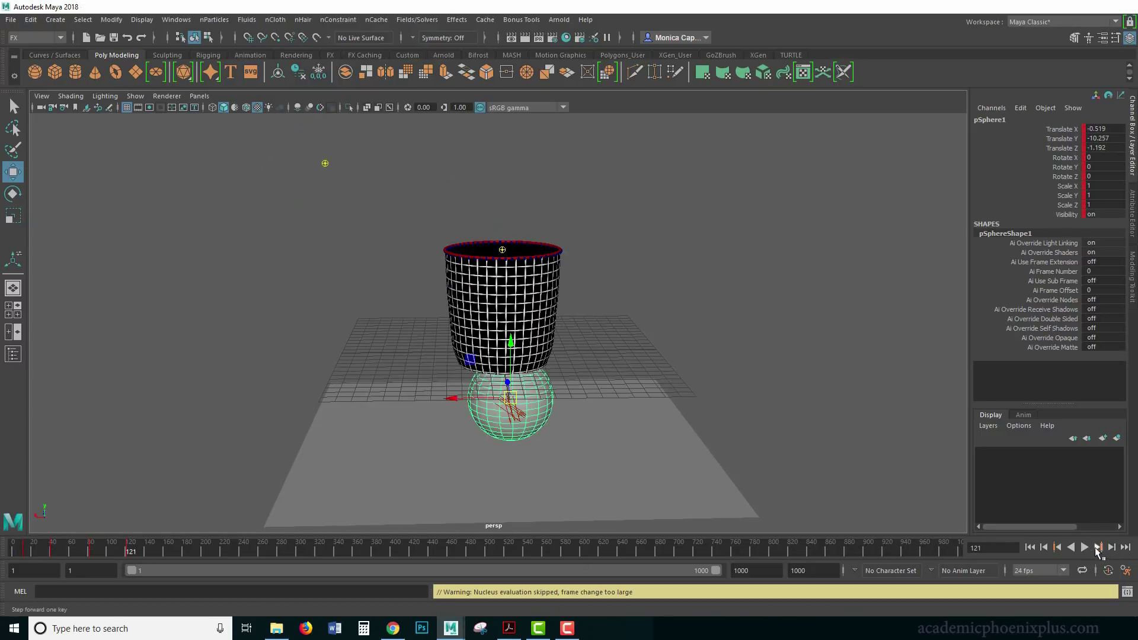
left_click_drag(511, 398, 554, 410)
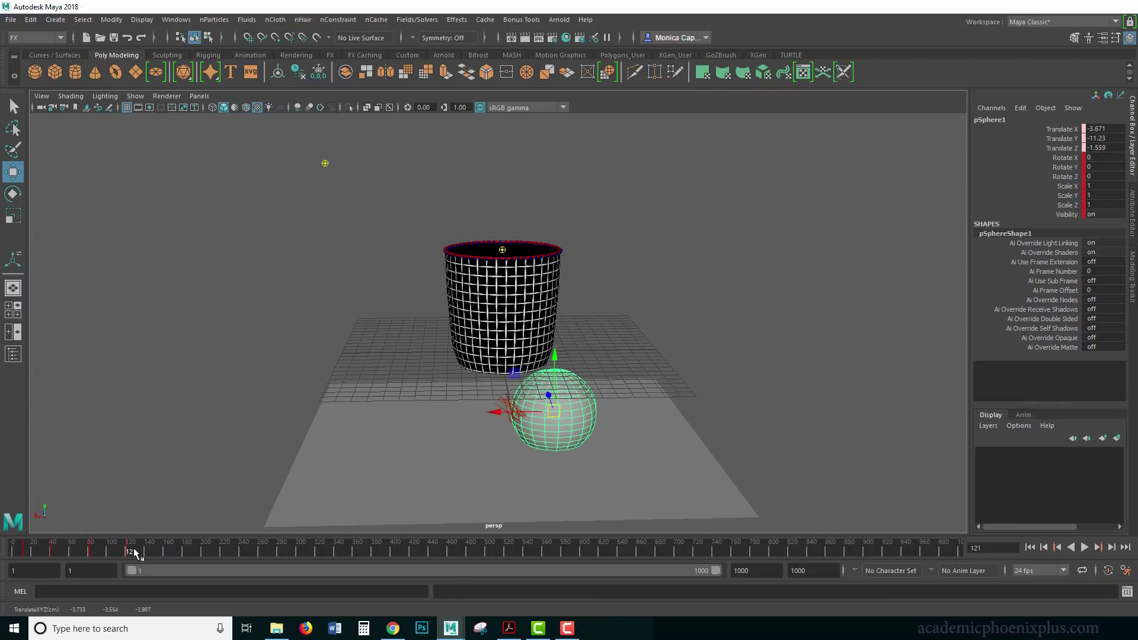
Step: Delete the keys in a time-slider range near frame 17 and lift the ball out of the cup
left_click_drag(134, 552, 64, 551)
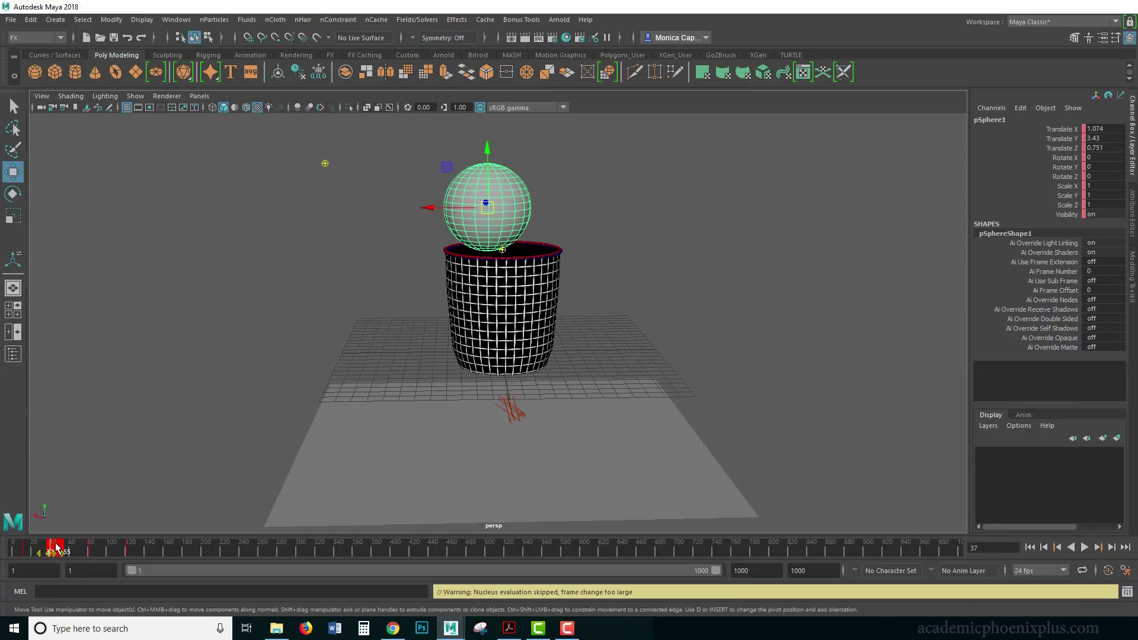
right_click(56, 545)
left_click(89, 409)
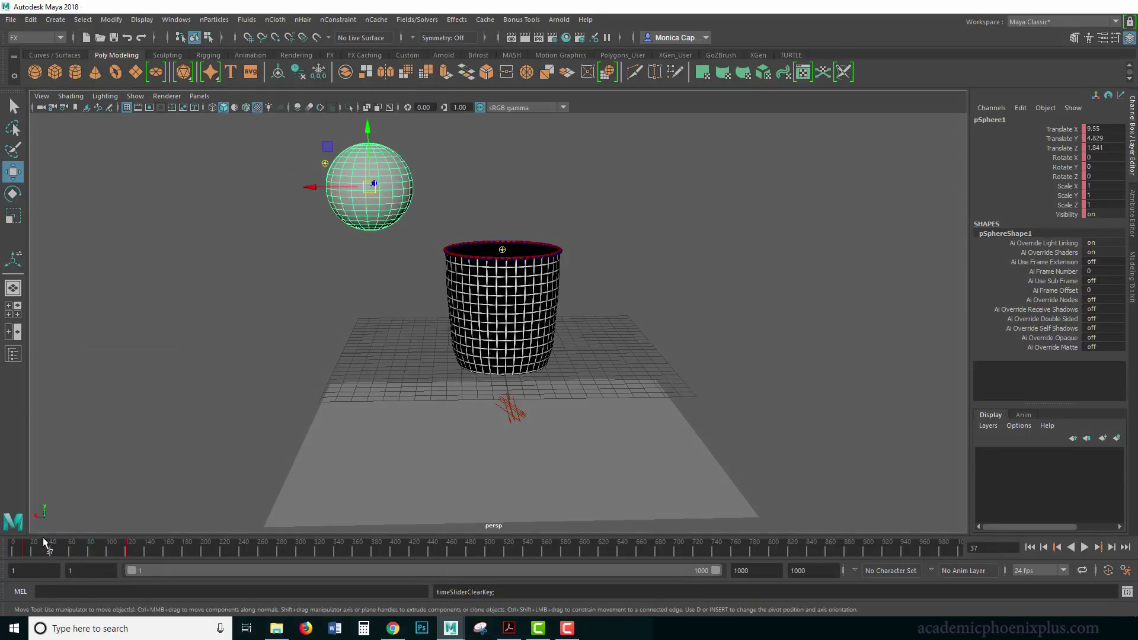
key("alt+v")
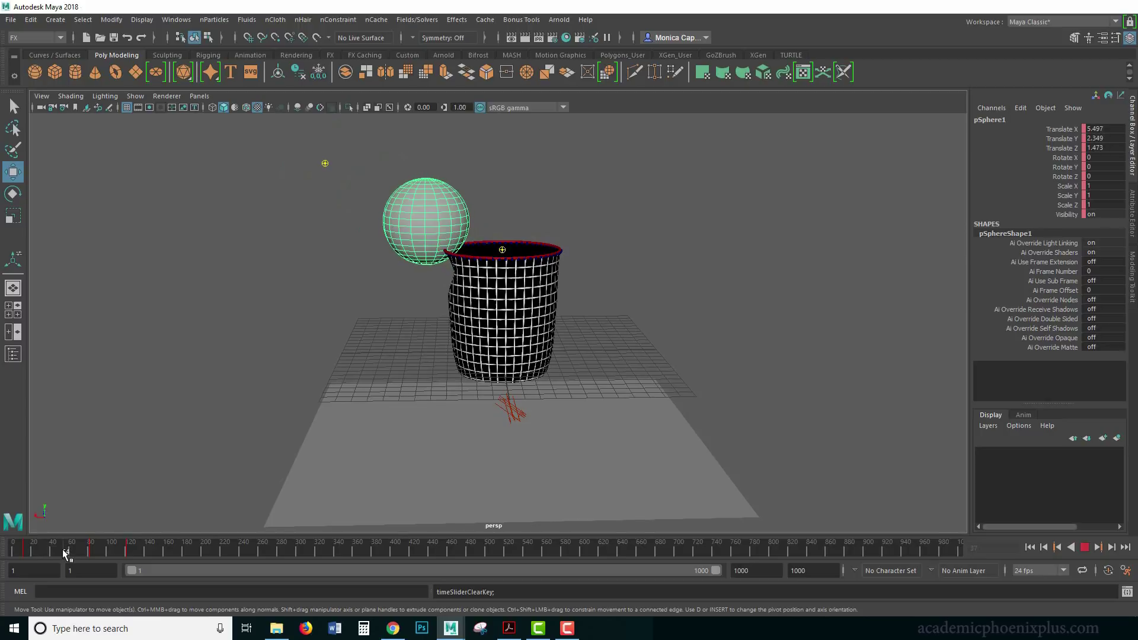
left_click(62, 549)
left_click_drag(82, 553, 89, 551)
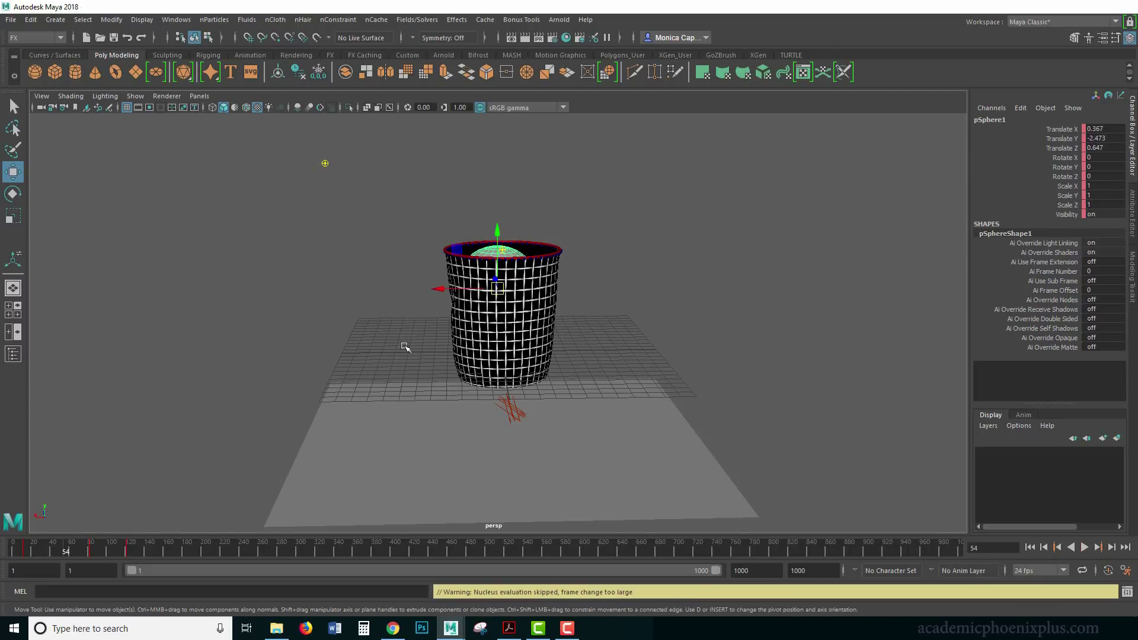
left_click_drag(488, 235, 496, 171)
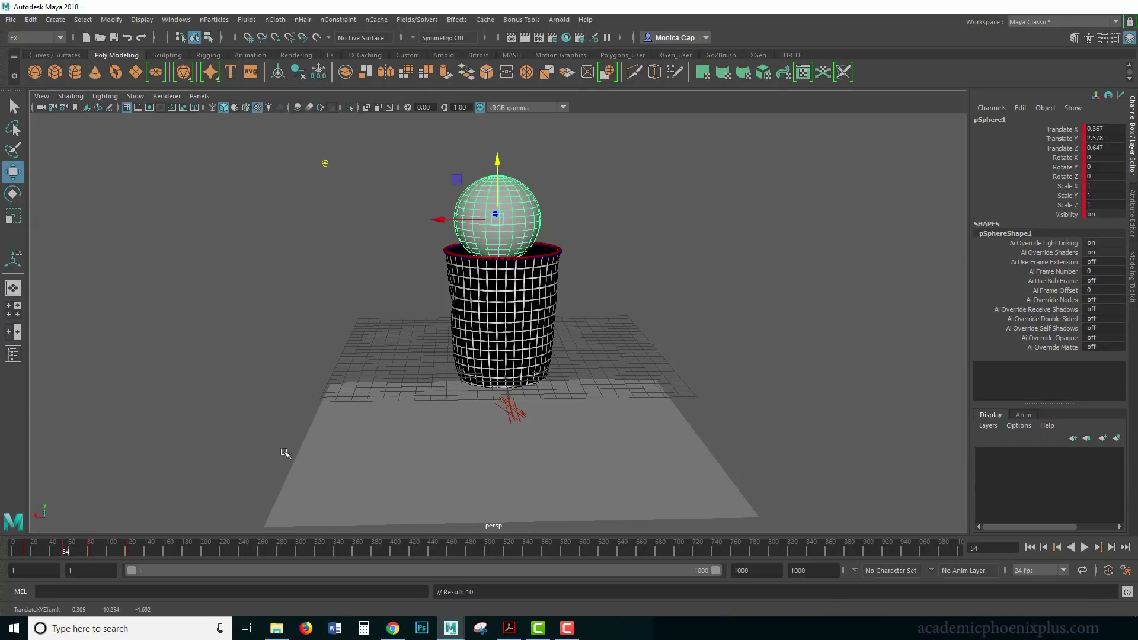
Step: Replay the simulation from the start to watch the ball drop into the basket
key("alt+v")
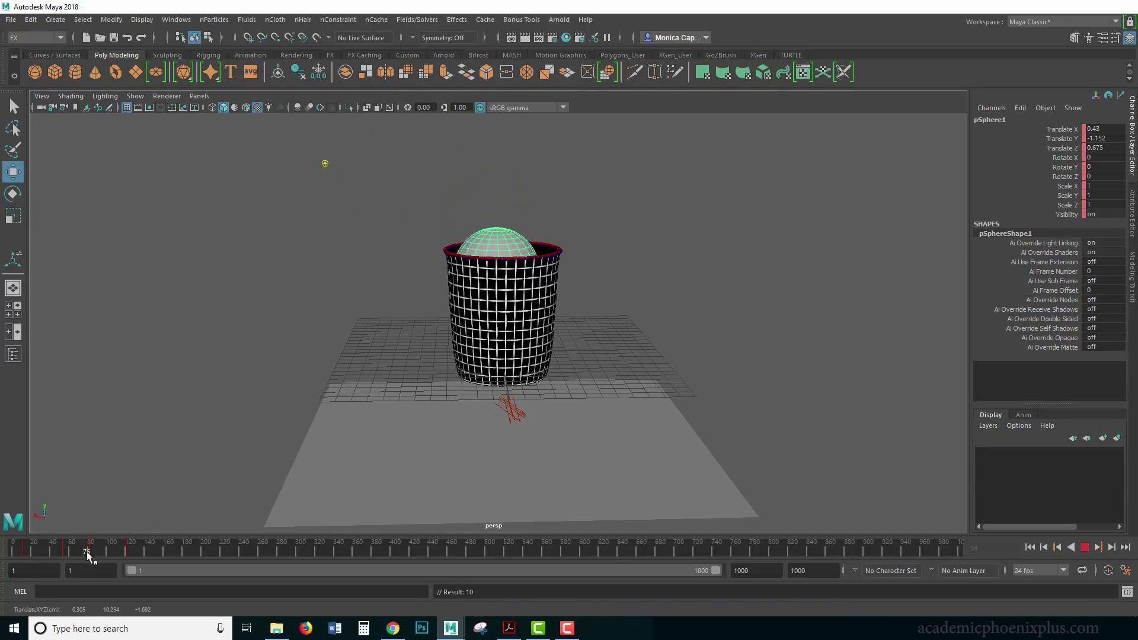
left_click_drag(71, 550, 44, 552, "shift")
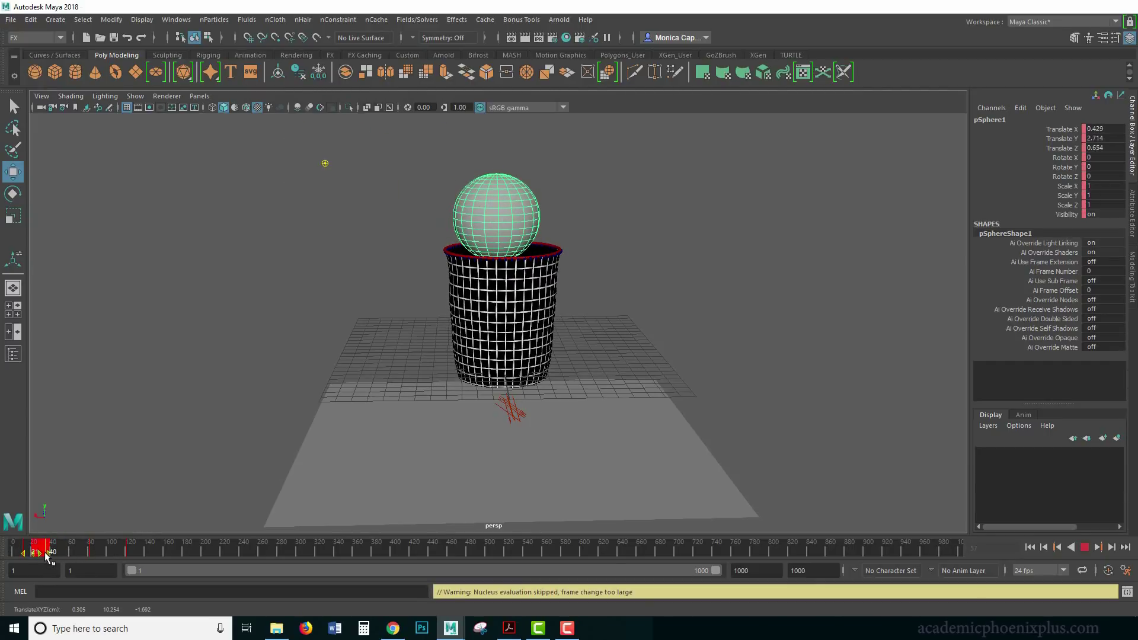
left_click(83, 552)
key("alt+shift+v")
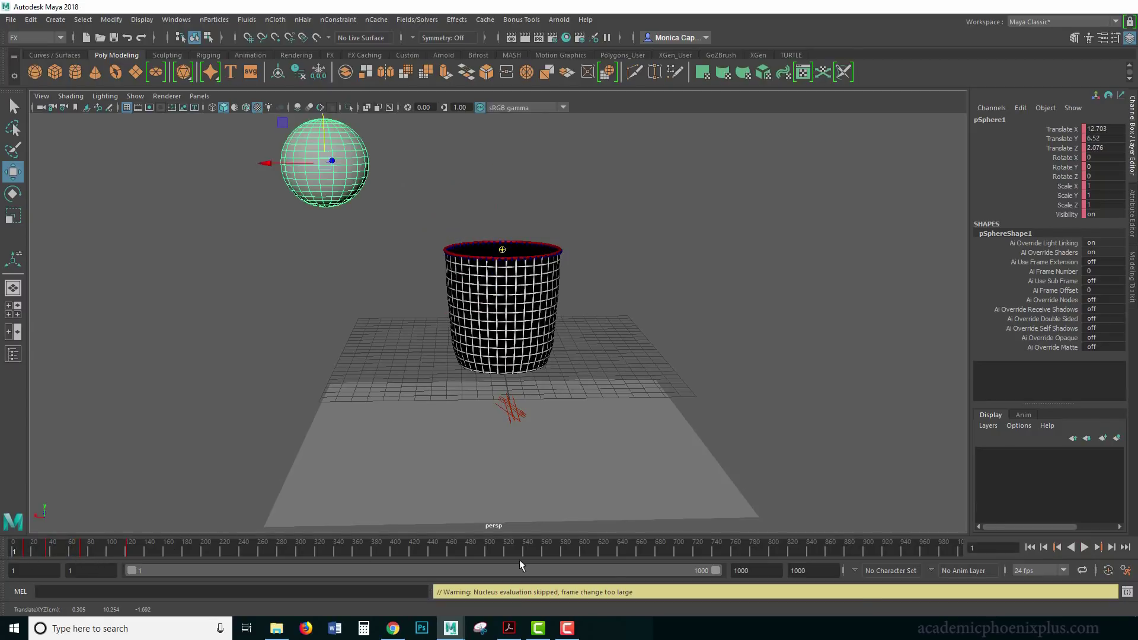
left_click(1084, 548)
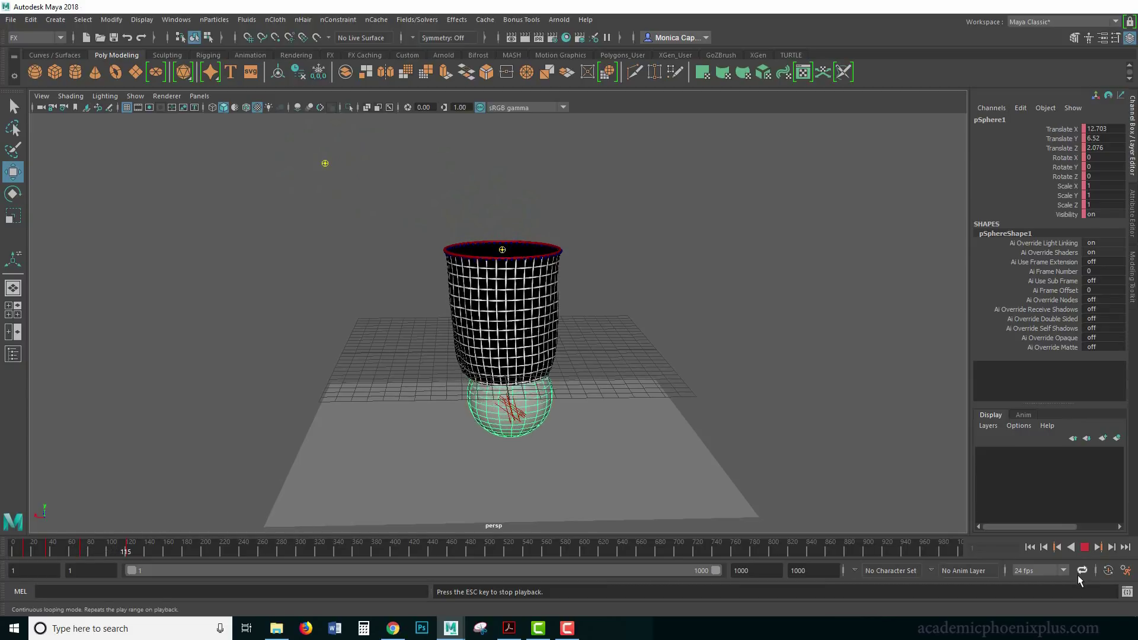
left_click(1083, 548)
Step: Review frames 110–139, then move the ball up and to the right around frame 85
mouse_move(78, 550)
left_mouse_down("shift")
mouse_move(128, 554)
mouse_move(98, 554)
left_mouse_up("shift")
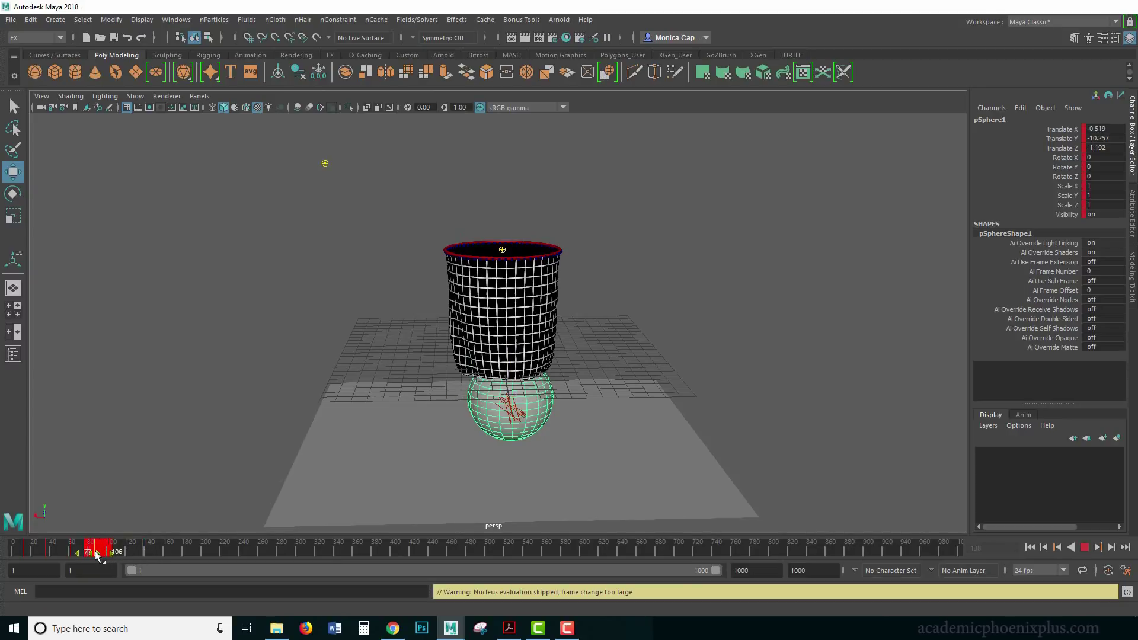
left_click(1030, 548)
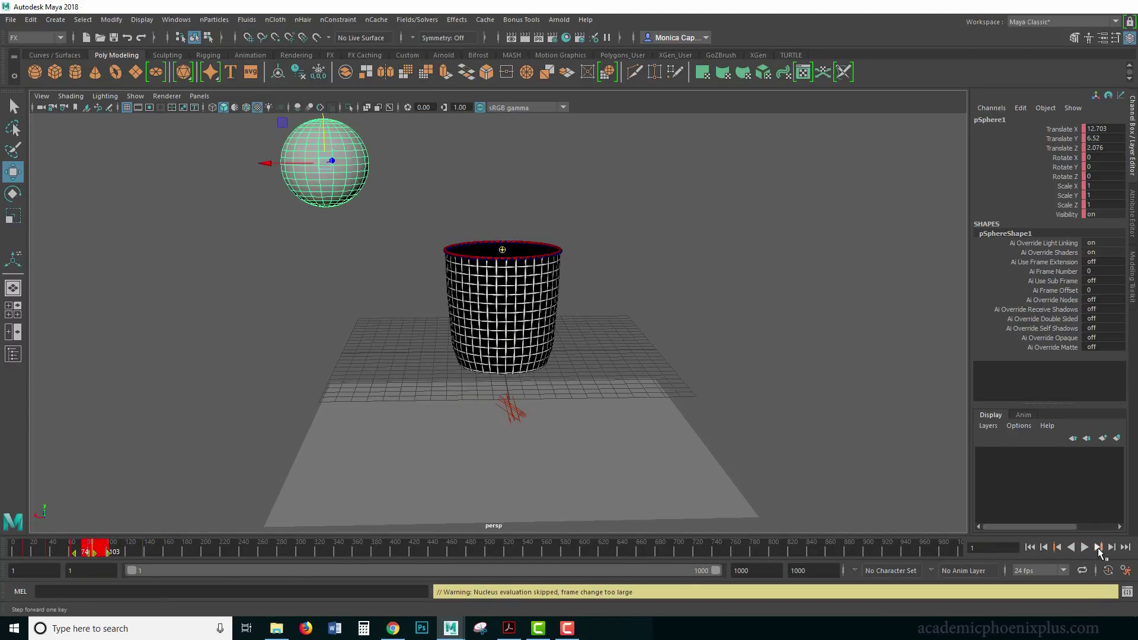
left_click(1084, 547)
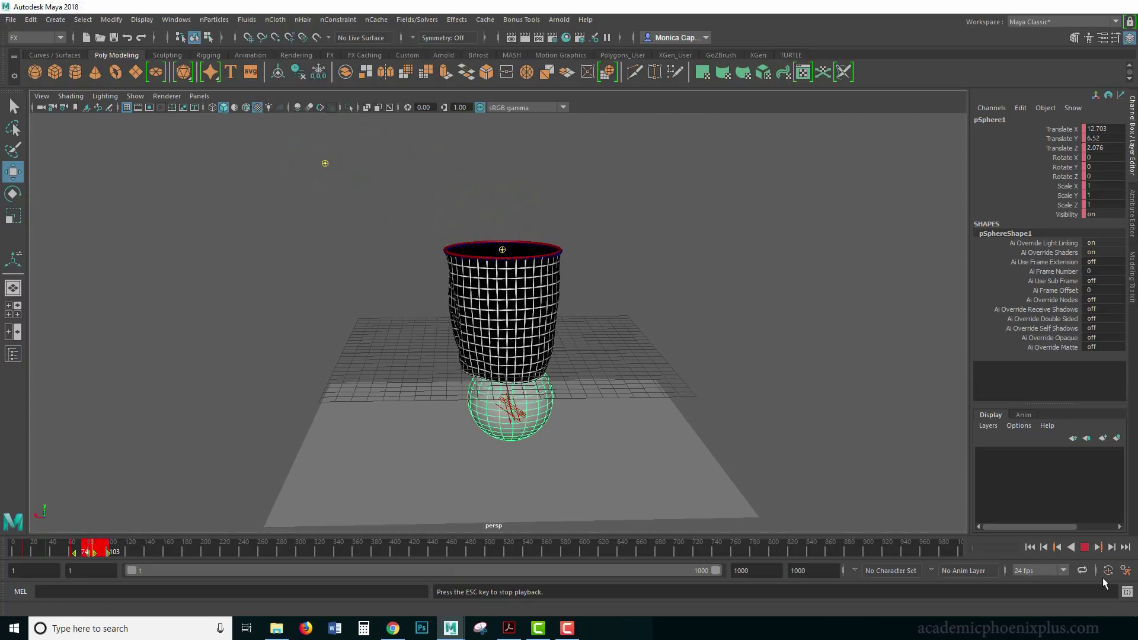
left_click(1084, 549)
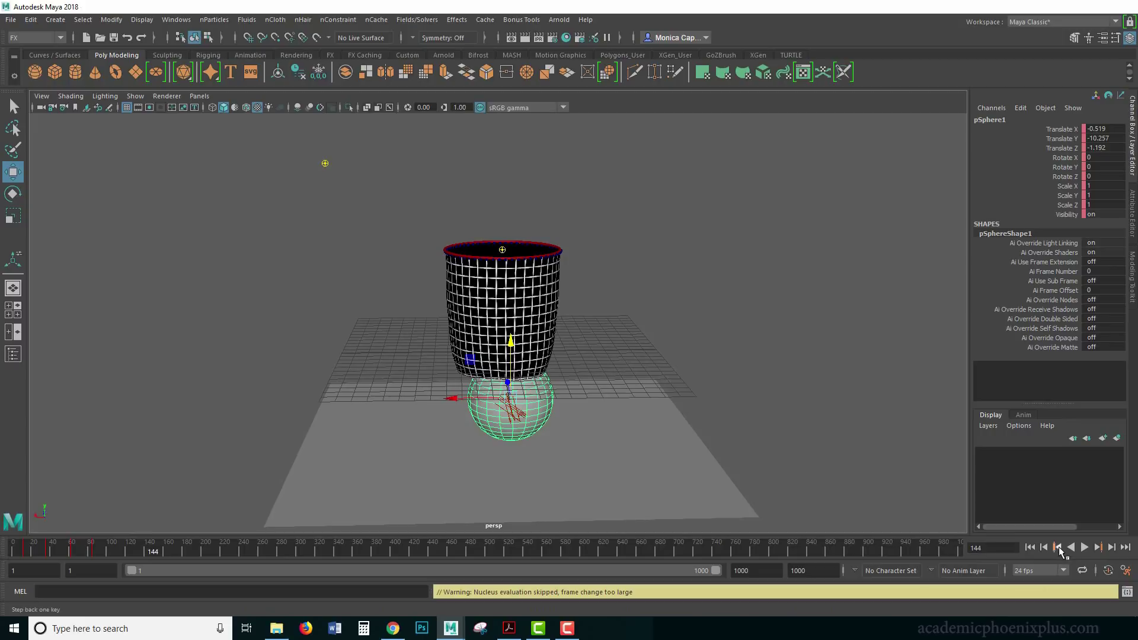
left_click(1058, 550)
key("alt+v")
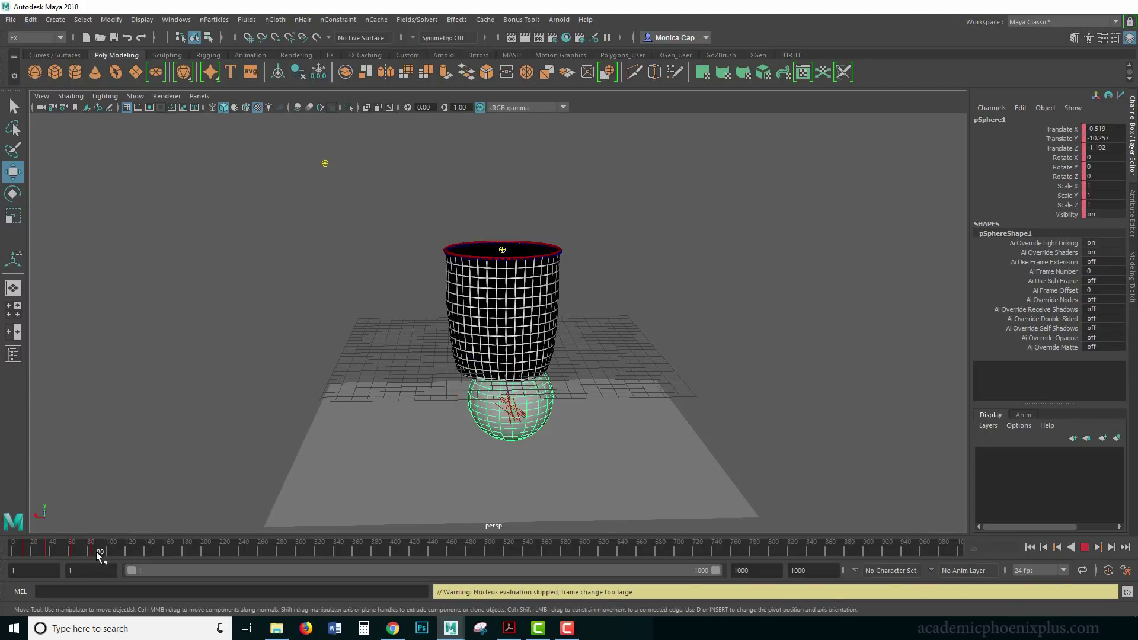
left_click_drag(510, 393, 541, 382)
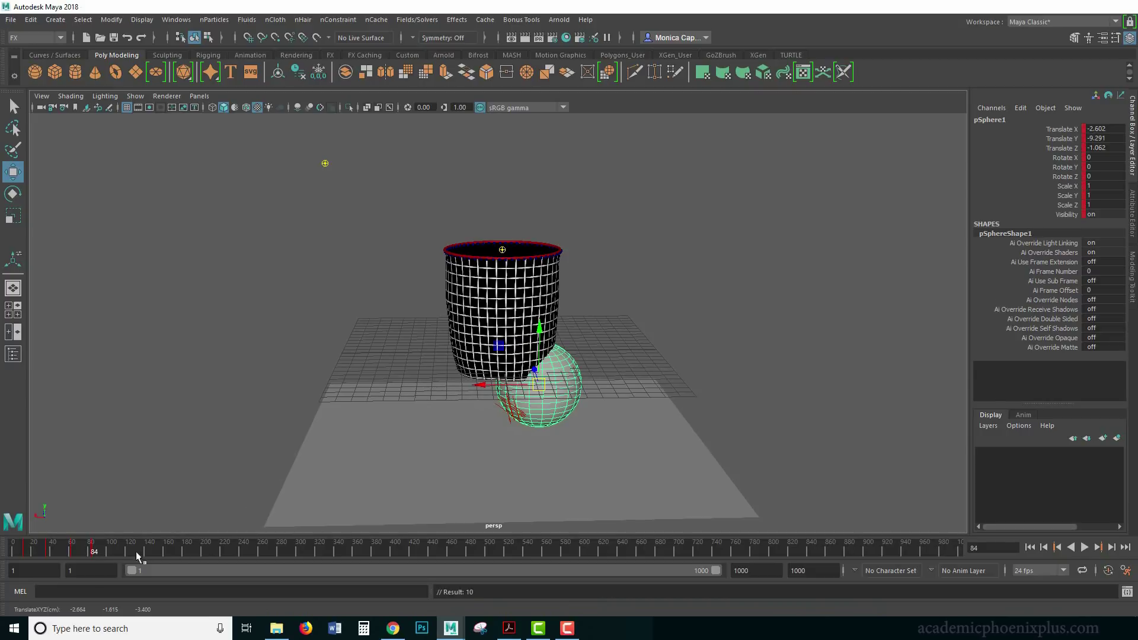
Step: Delete the ball's next key, move it down-right onto the ground, and replay through frame 188
left_click(1100, 547)
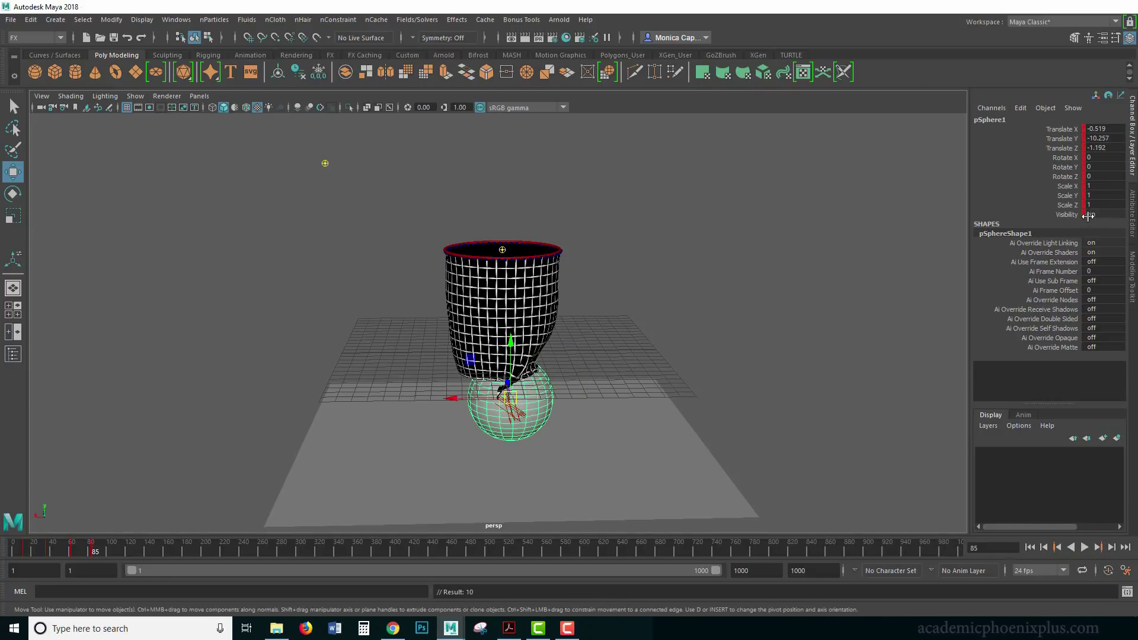
right_click(91, 546)
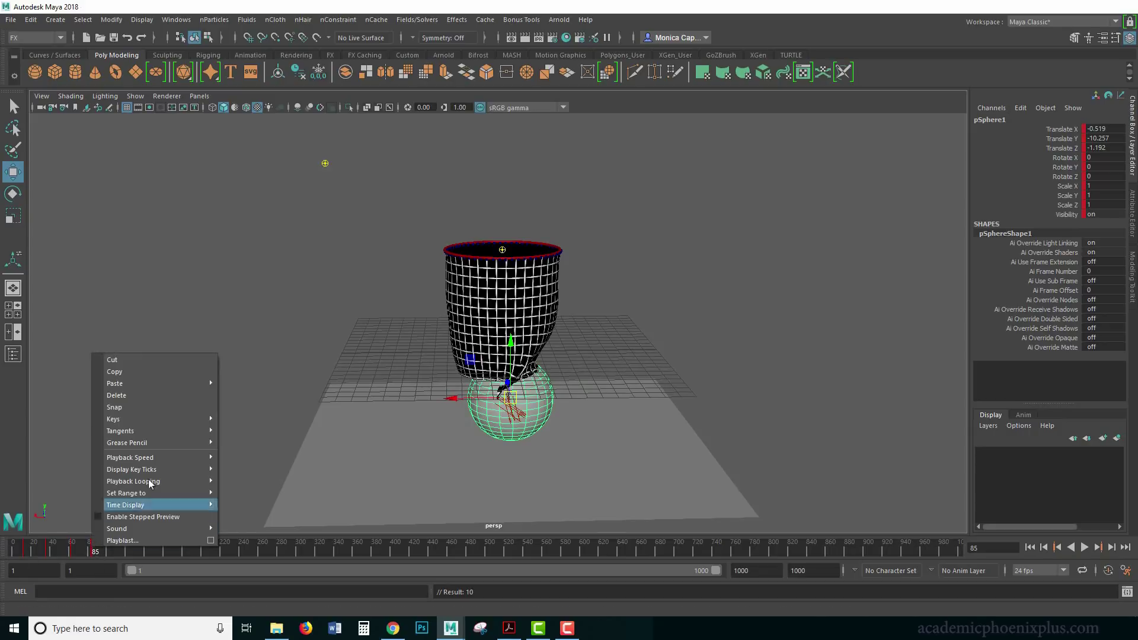
left_click(116, 394)
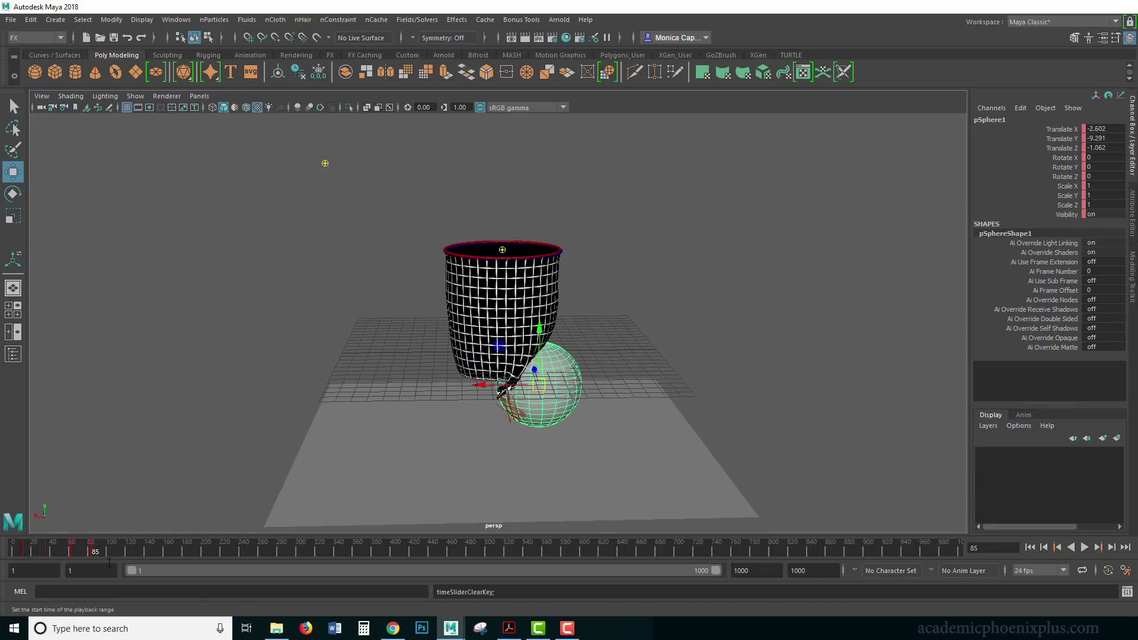
left_click(1029, 547)
left_click(1084, 547)
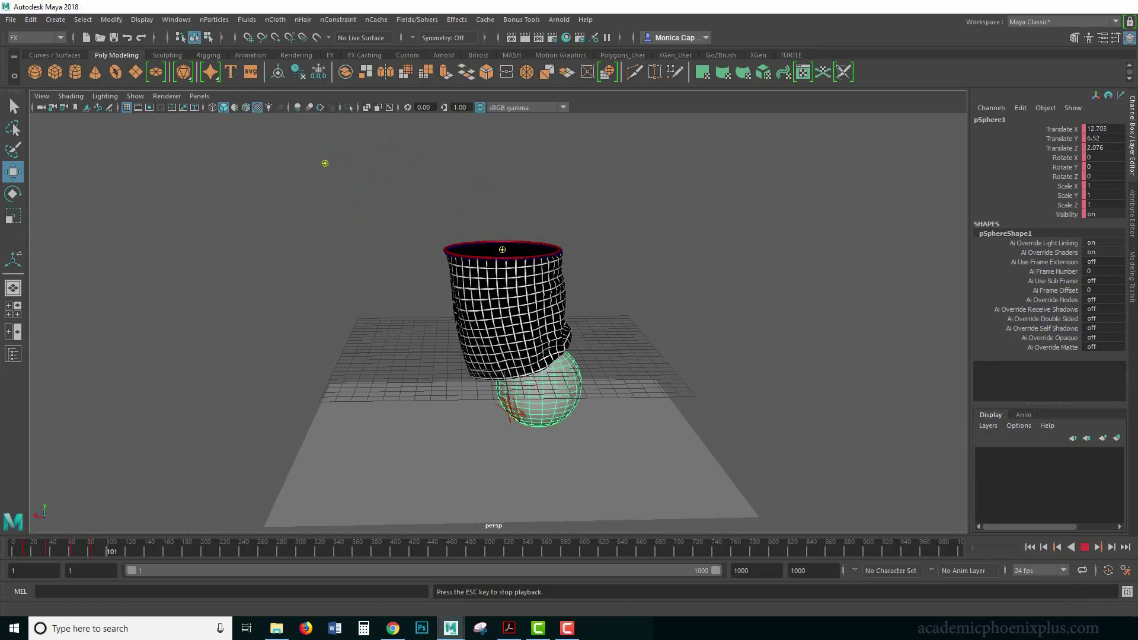
left_click(1085, 547)
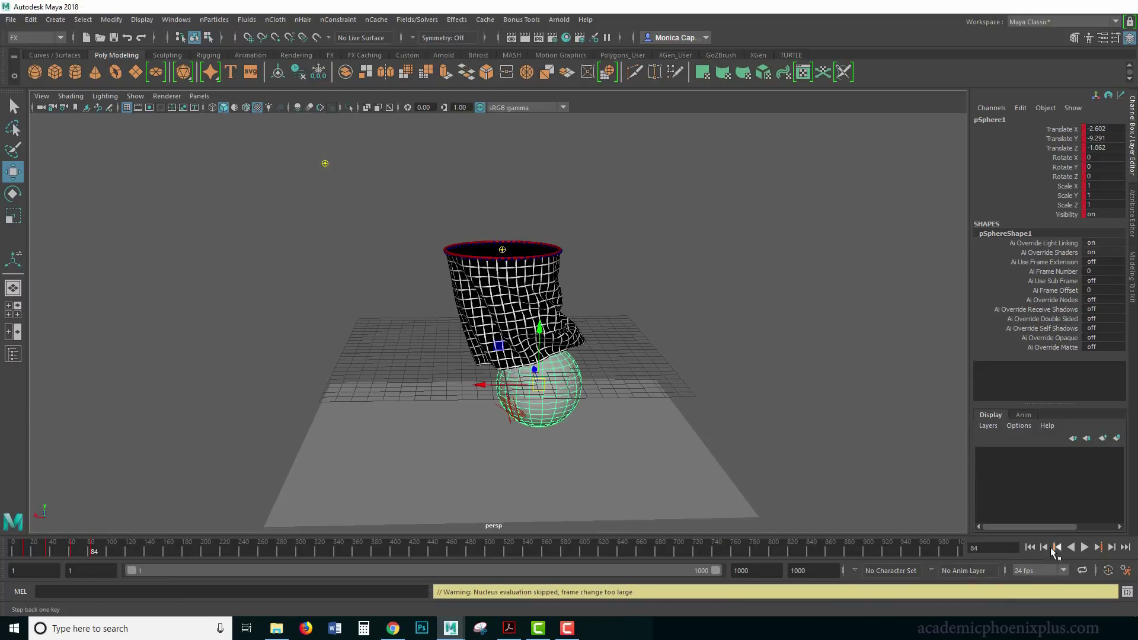
left_click_drag(544, 389, 606, 425)
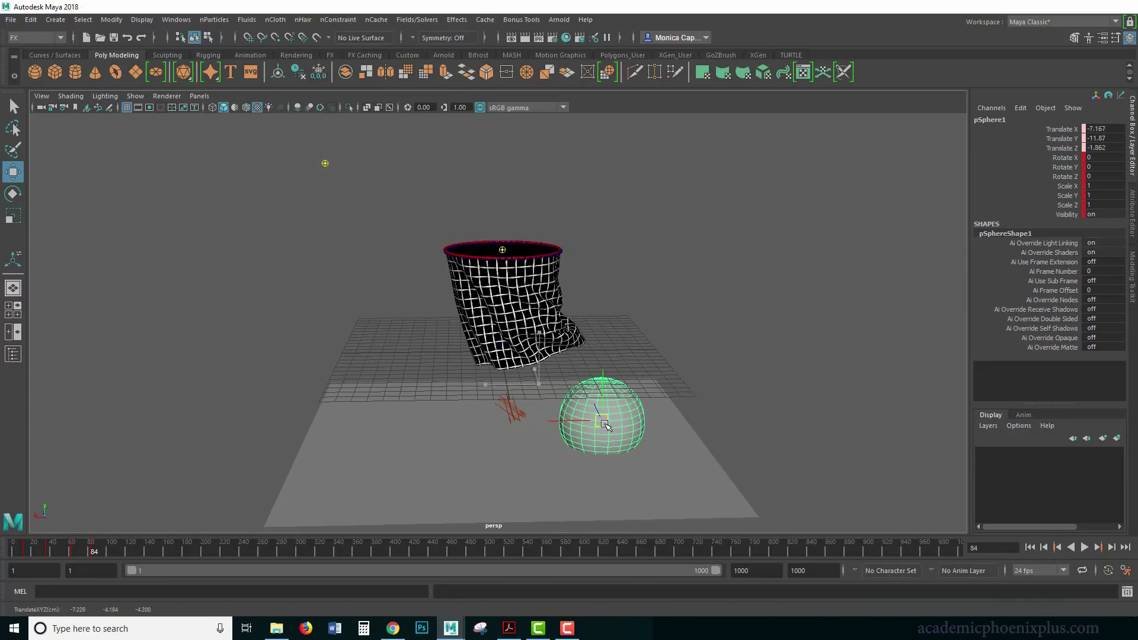
left_click(1040, 549)
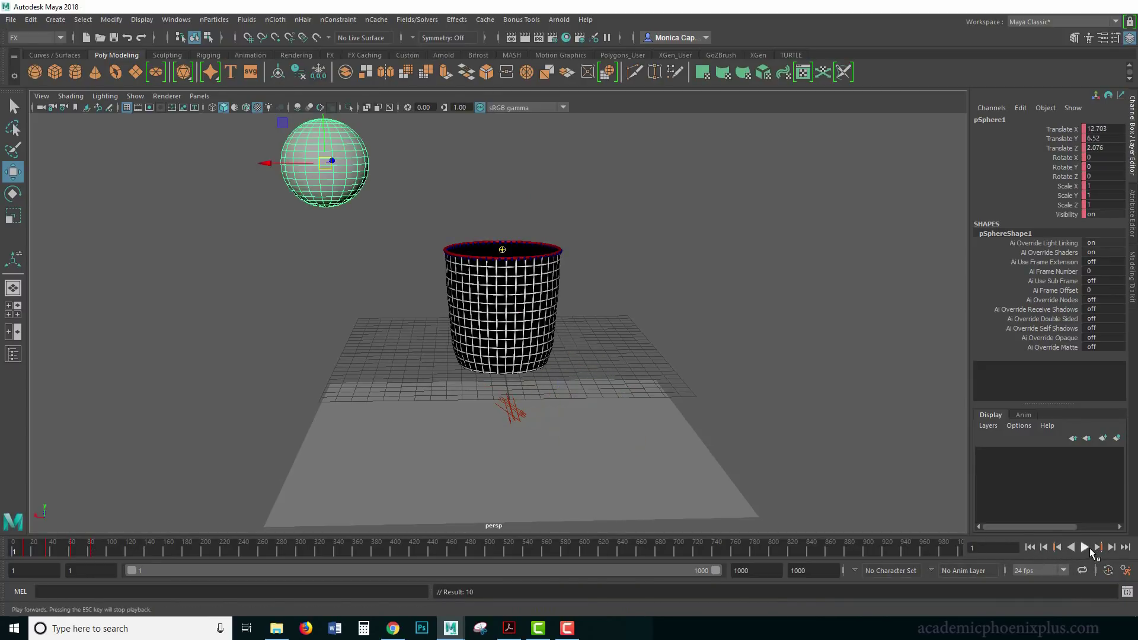
left_click(1086, 548)
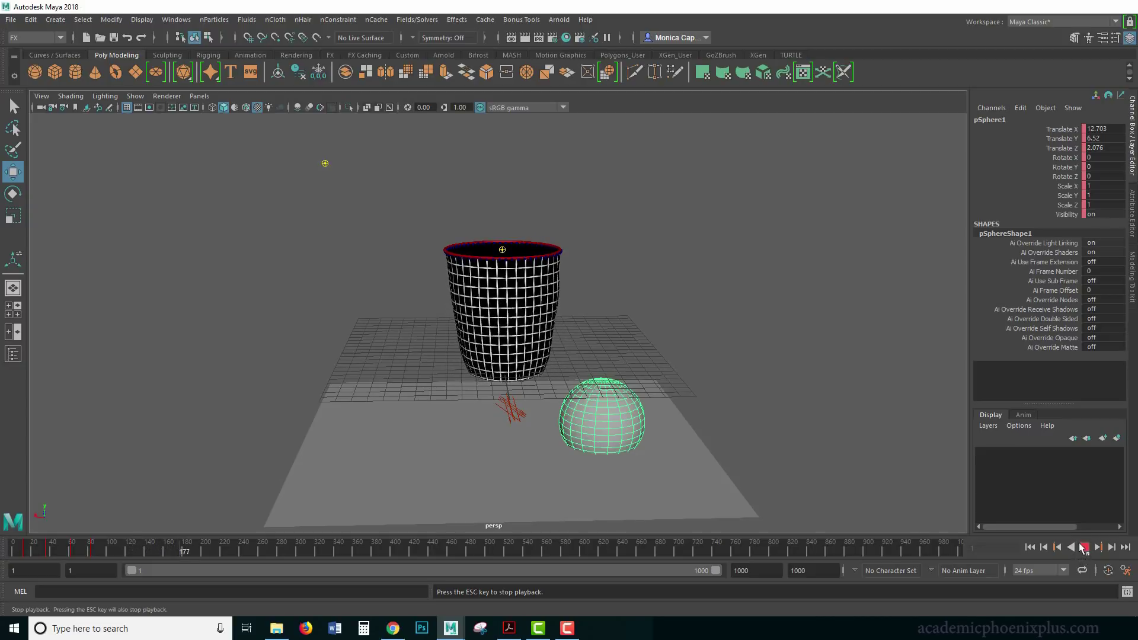
left_click(1084, 548)
Step: Open the Arnold RenderView at frame 1 and move it aside
left_click(1029, 547)
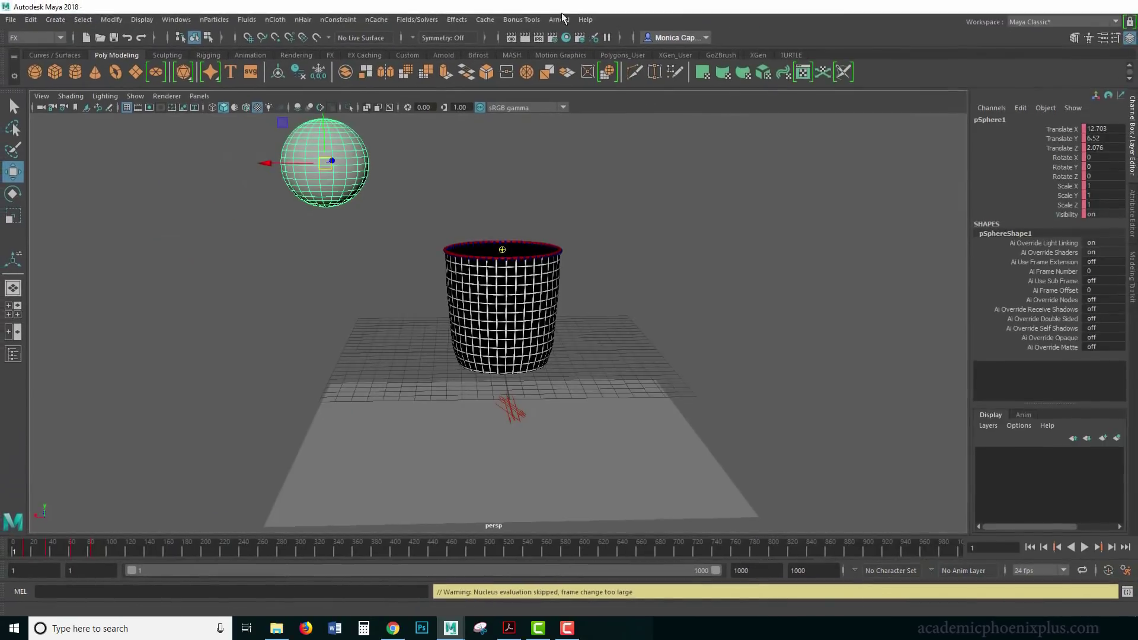
left_click(560, 20)
left_click(599, 53)
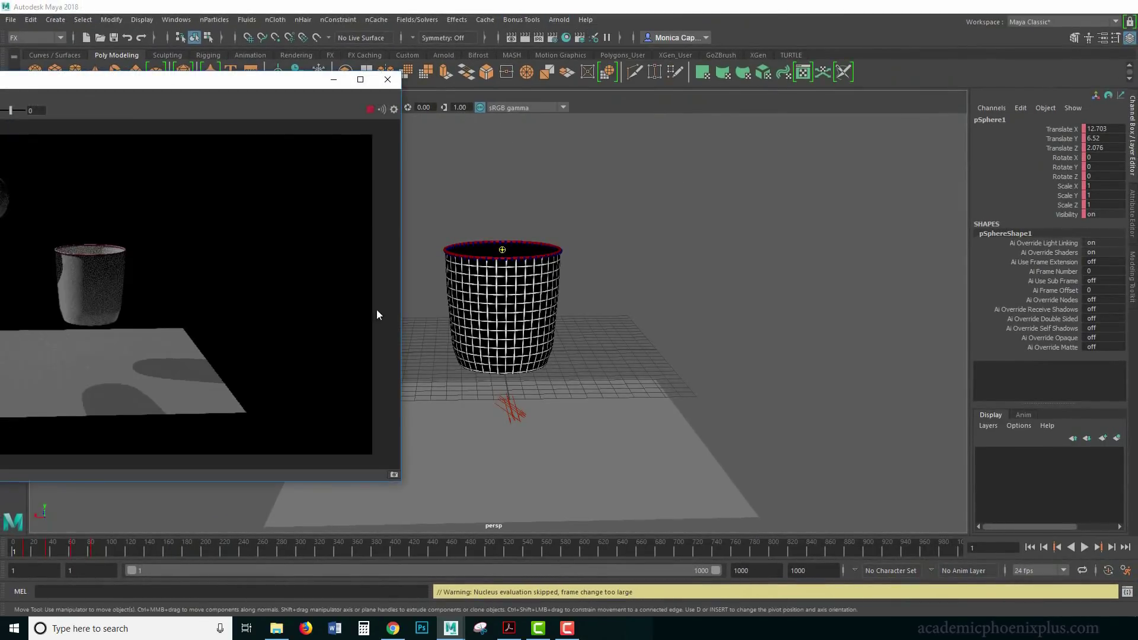
left_click_drag(253, 89, 372, 99)
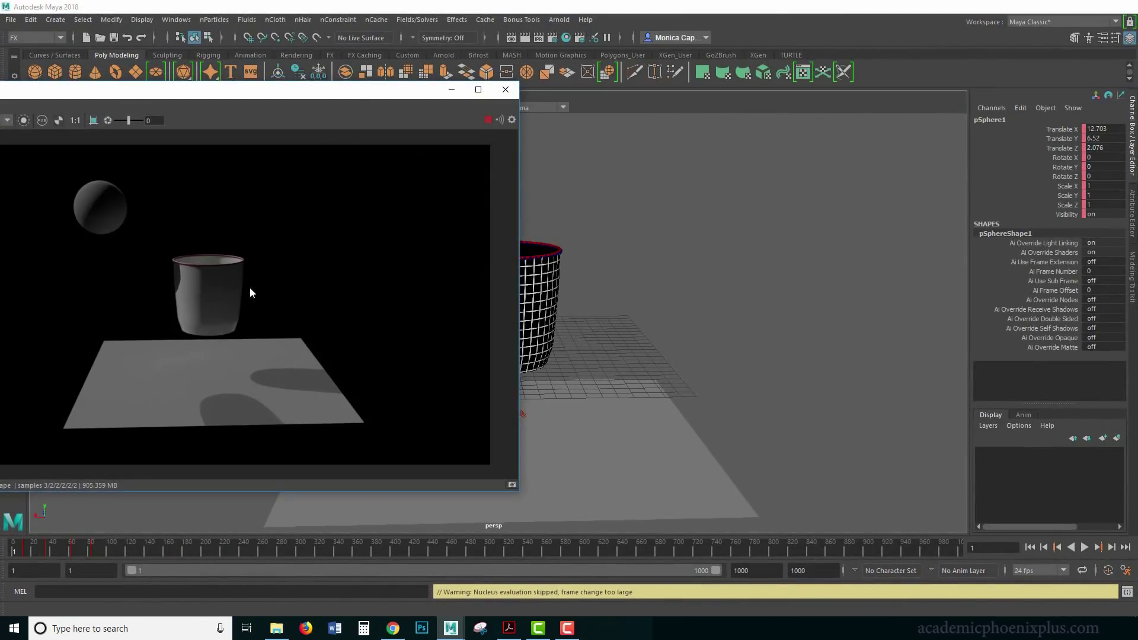
Step: Assign the existing aiStandardSurface1 material to the cloth basket and reopen the Arnold RenderView
left_click(239, 318)
left_click(549, 307)
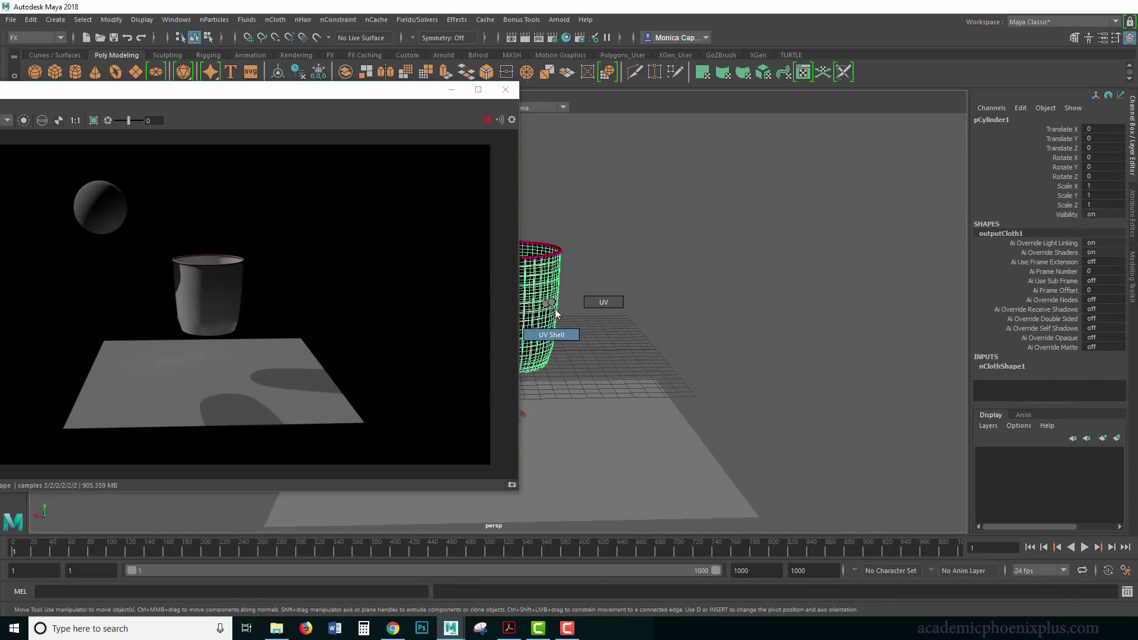
right_click(547, 308)
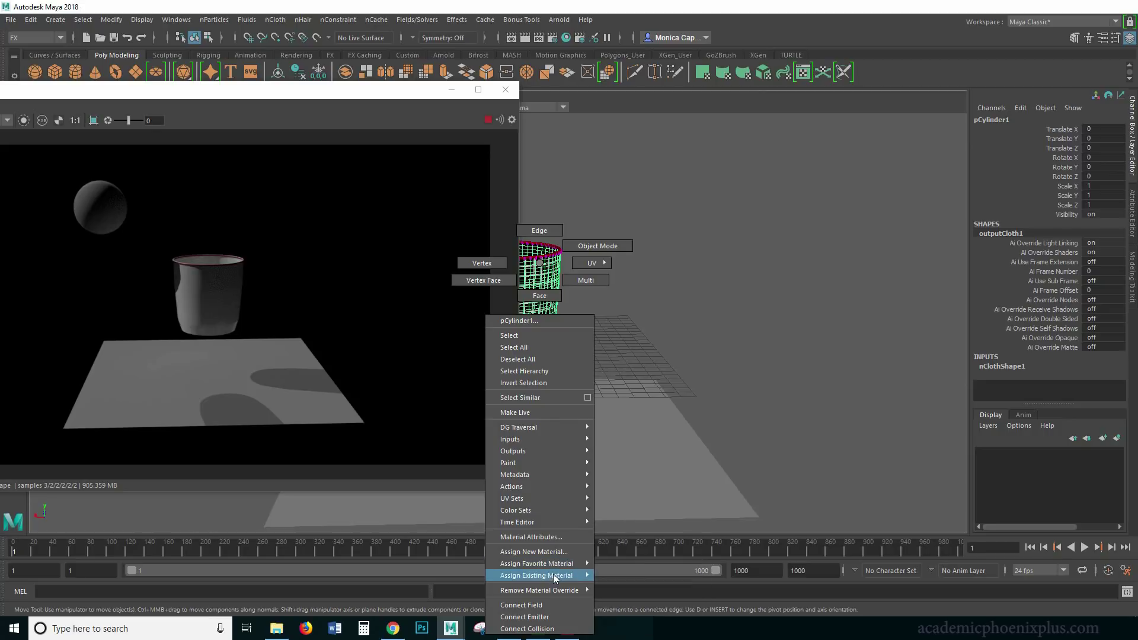
mouse_move(553, 574)
left_click(637, 578)
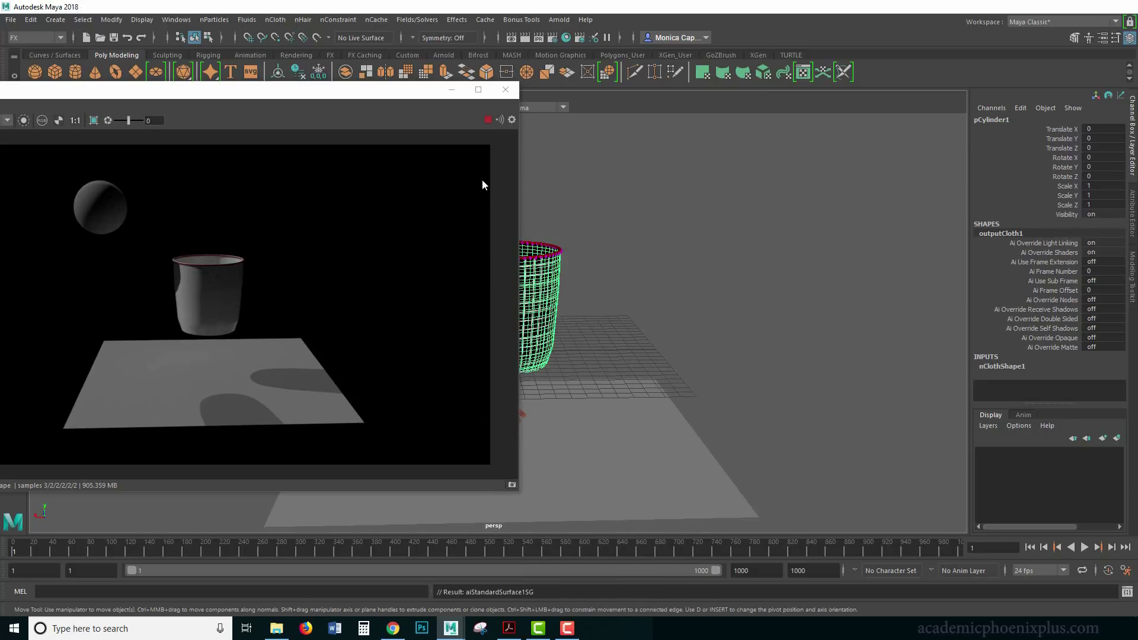
left_click(505, 89)
left_click(559, 20)
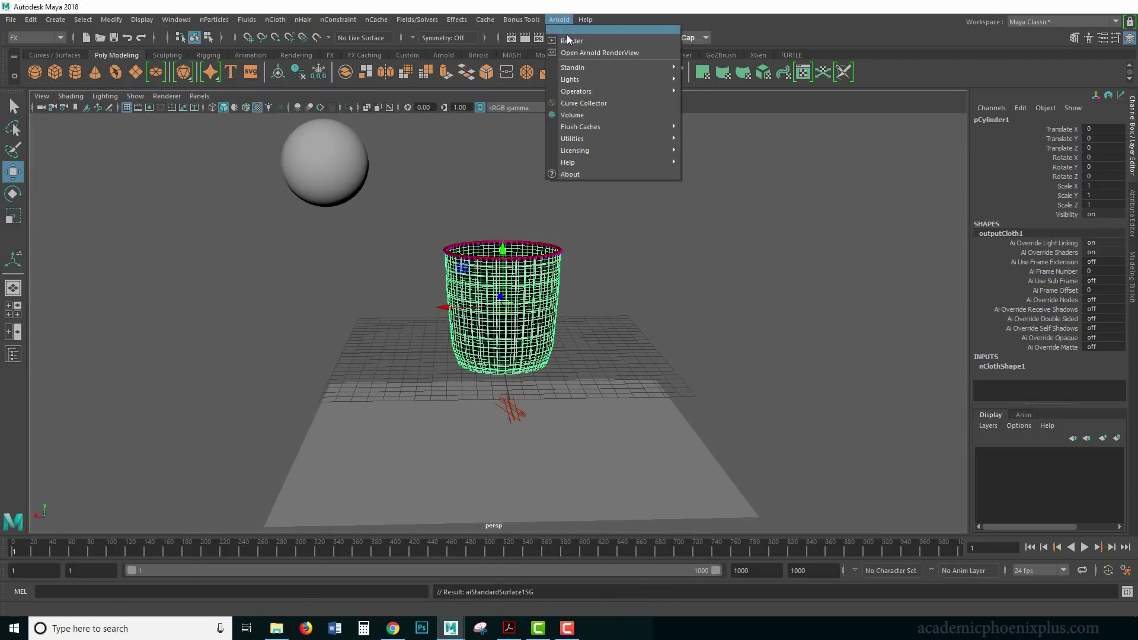
left_click(569, 41)
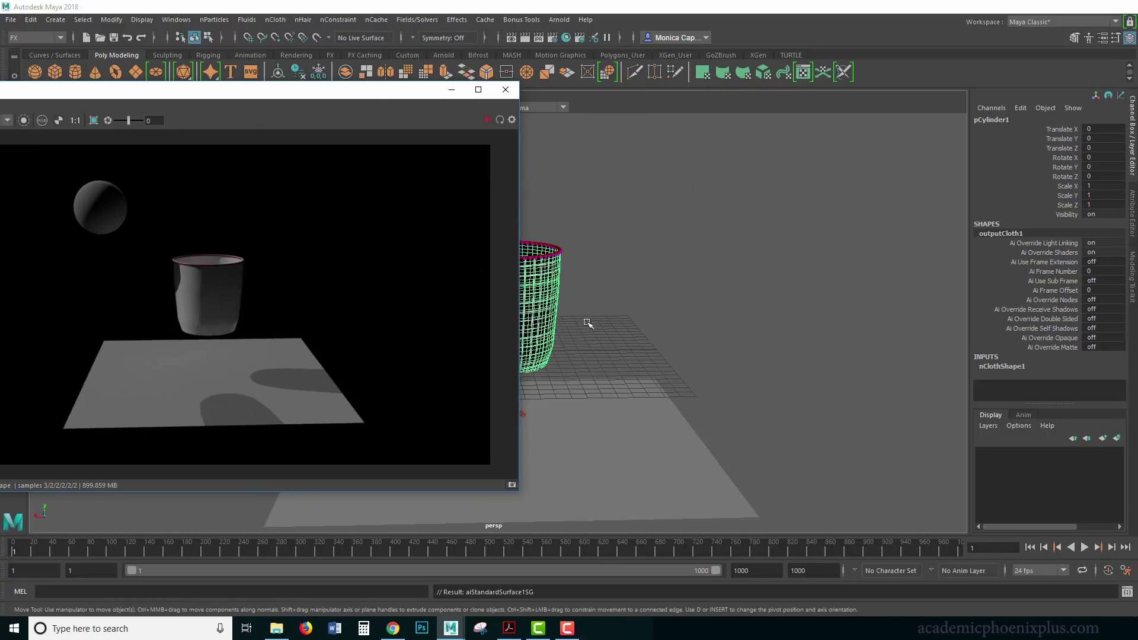
Step: Turn off Arnold Opaque on the outputCloth1 shape in the Attribute Editor
key("ctrl+a")
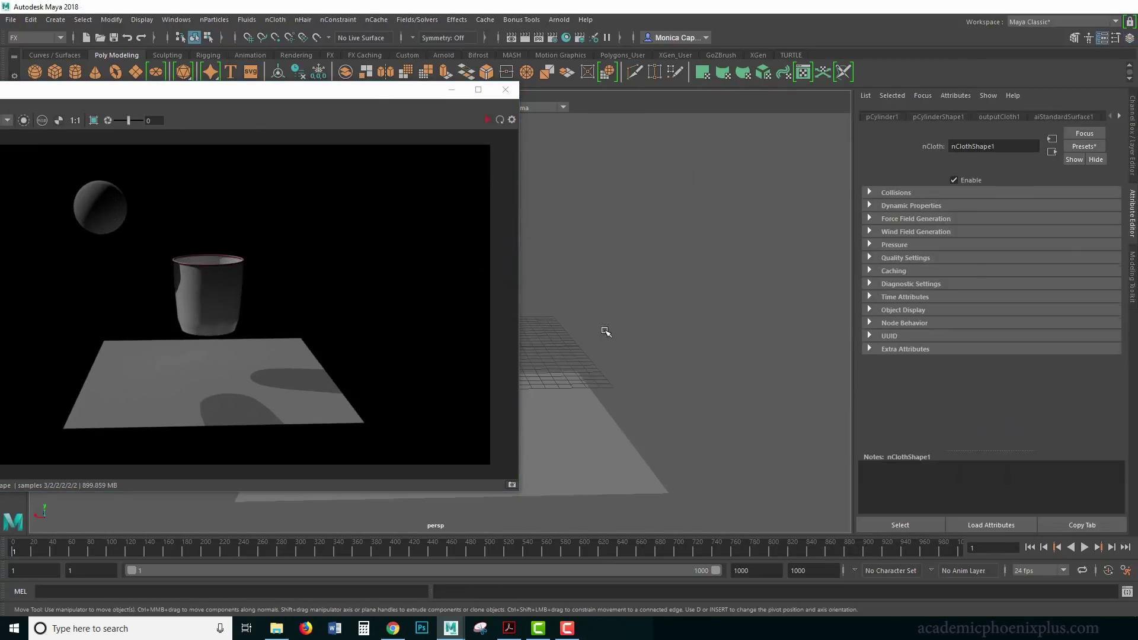
key("ctrl+a")
key("ctrl+a")
left_click(1064, 116)
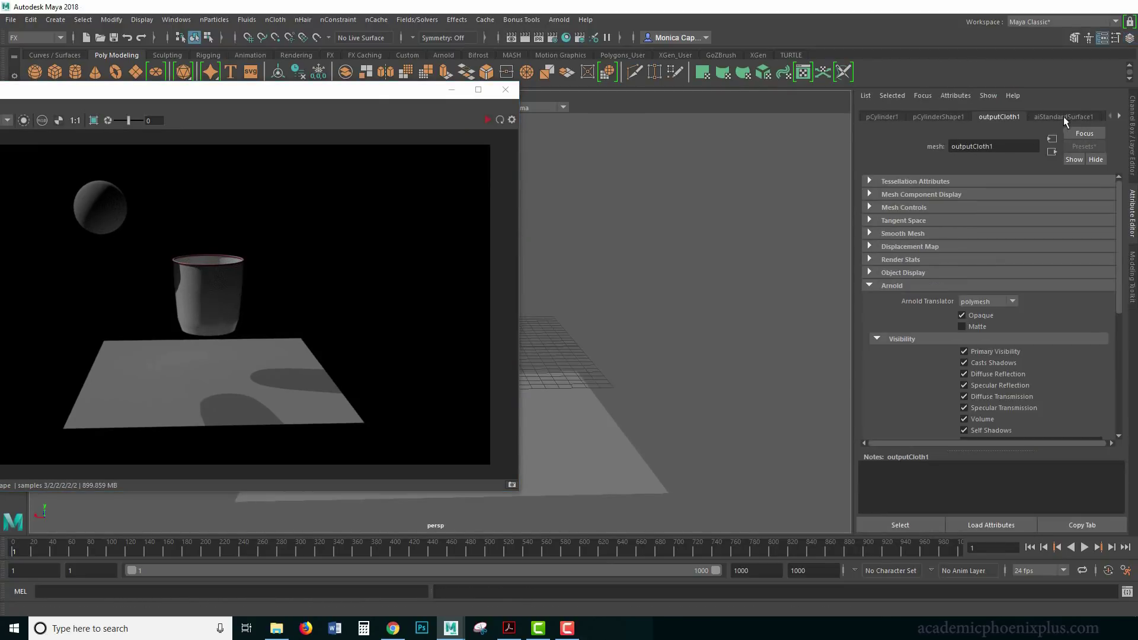
left_click(948, 116)
left_click(1000, 117)
left_click(981, 317)
Step: Refresh the Arnold IPR to show the mesh basket, play the ball drop, and rewind to frame 1
left_click(1084, 547)
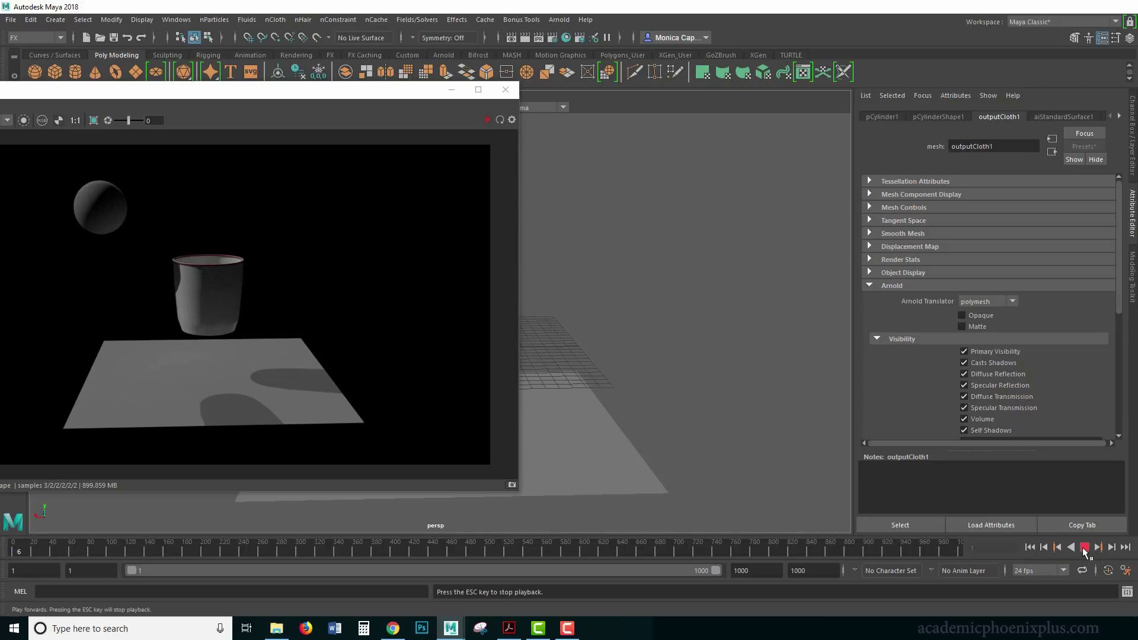
left_click(487, 120)
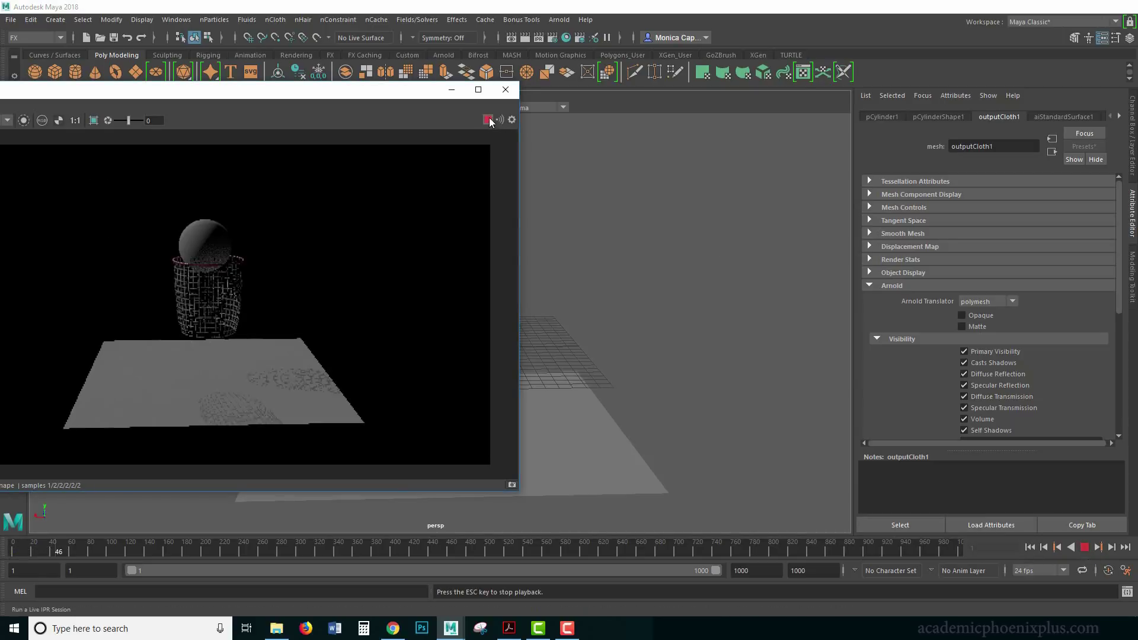
left_click(1085, 547)
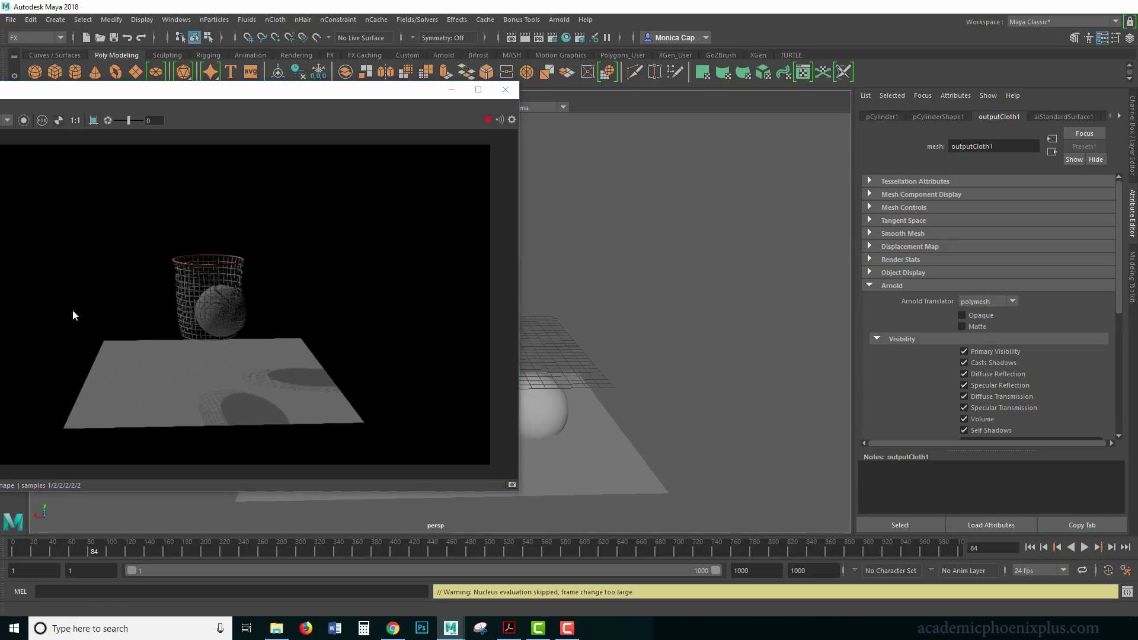
left_click(1033, 548)
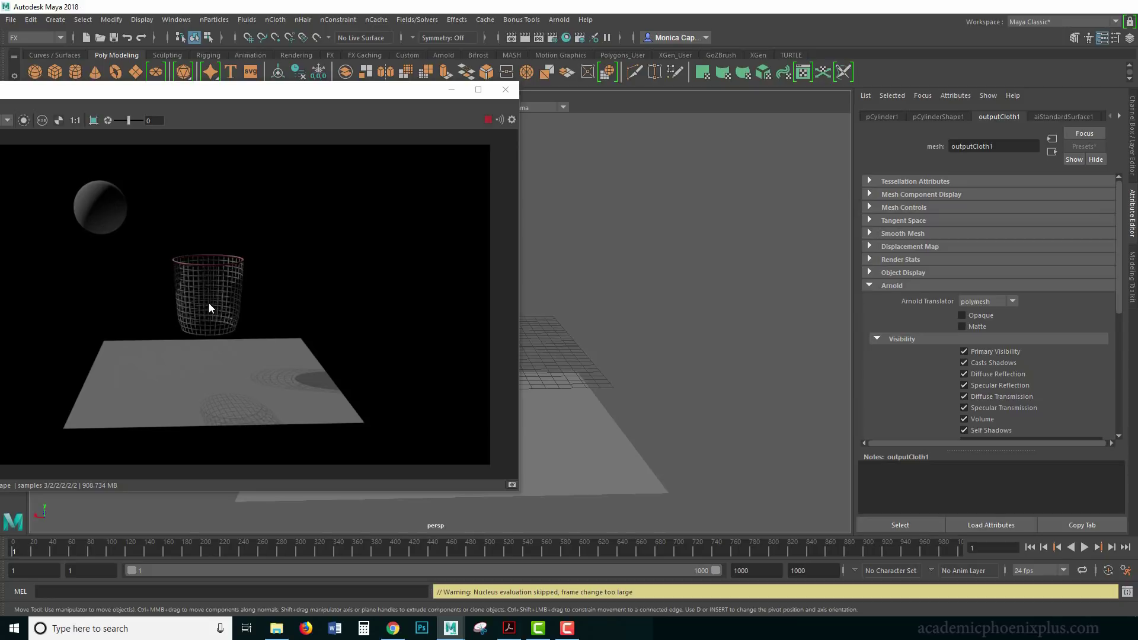
left_click(945, 117)
left_click(1018, 118)
left_click(1057, 548)
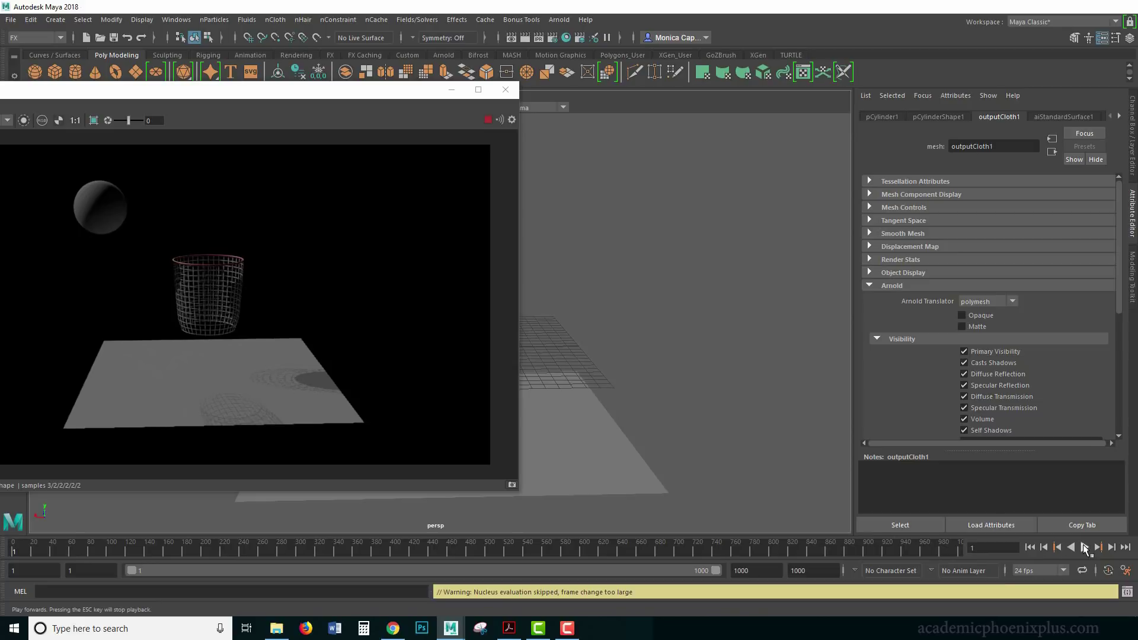
left_click(1084, 547)
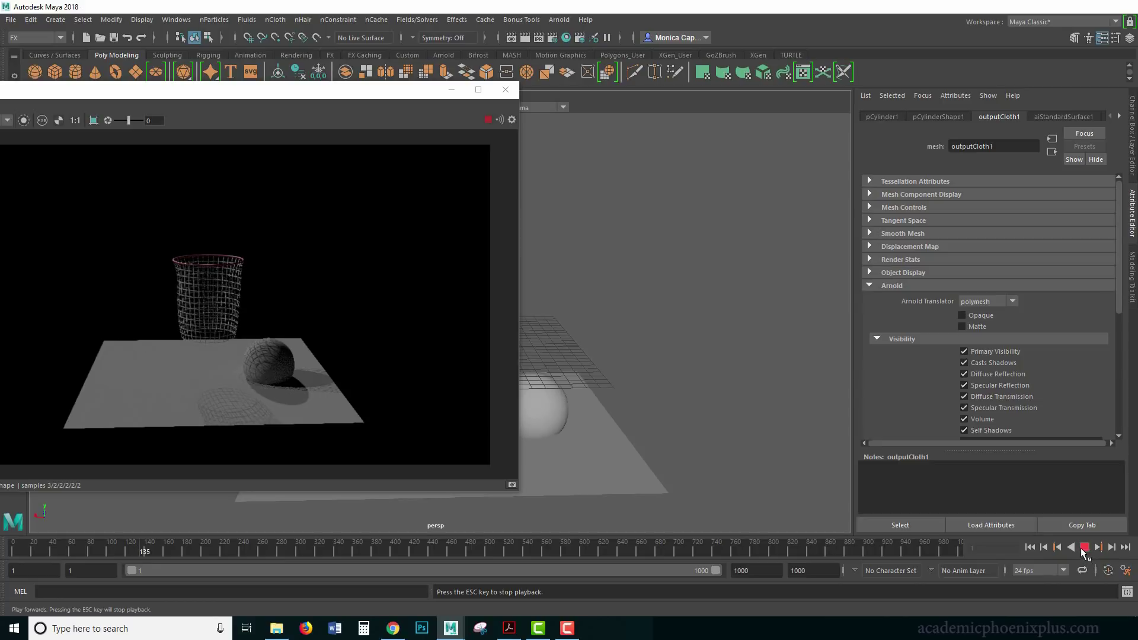
left_click(1084, 547)
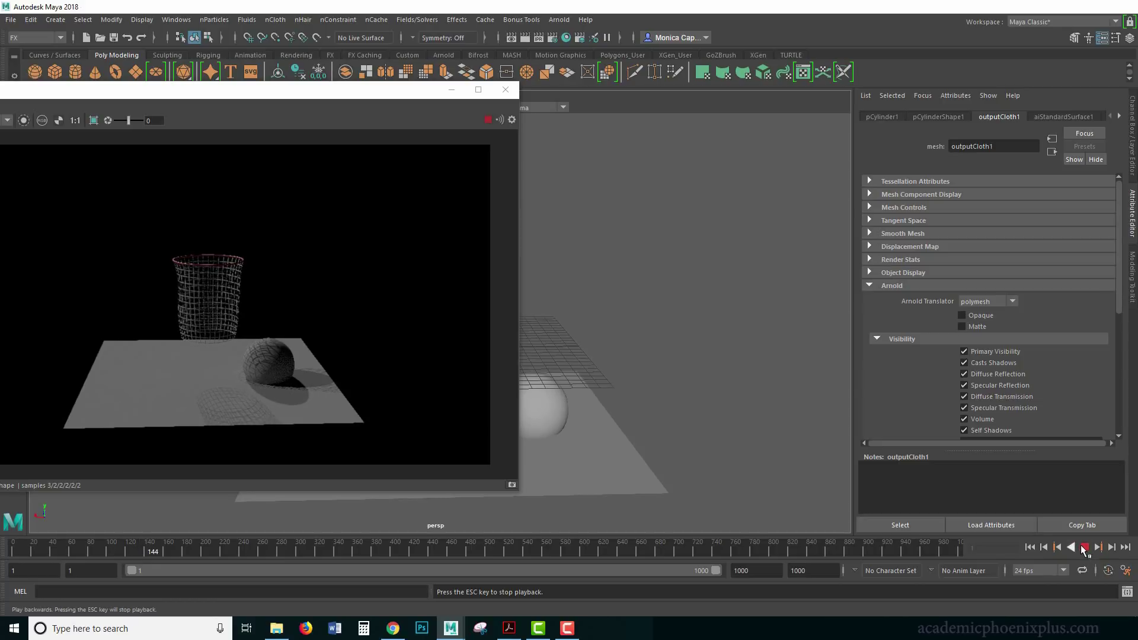
left_click(1028, 548)
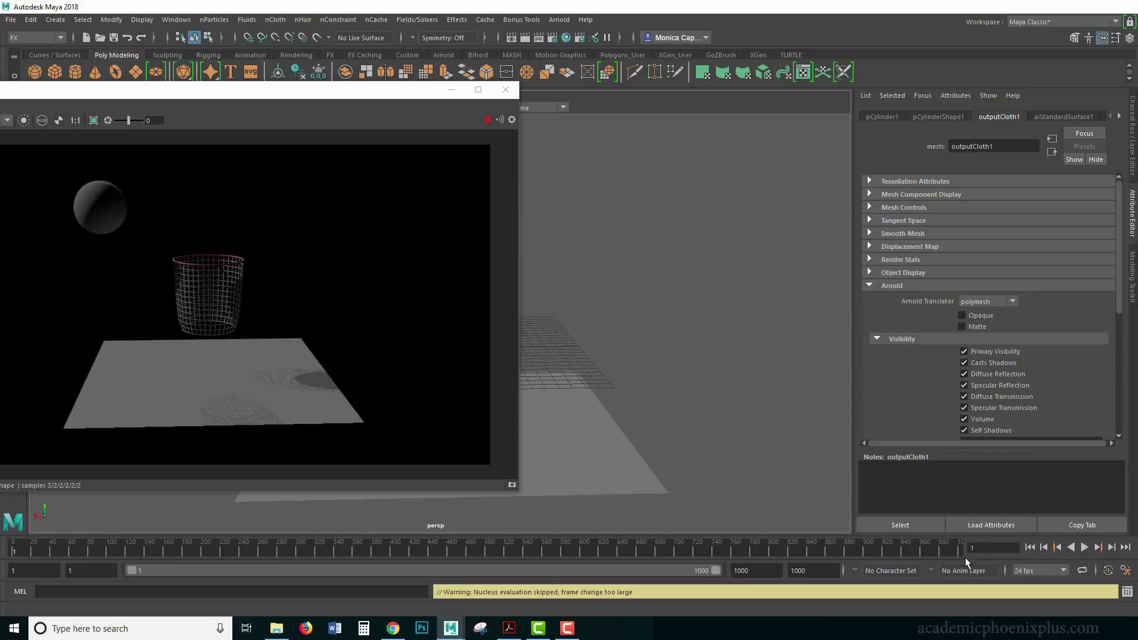
left_click(765, 571)
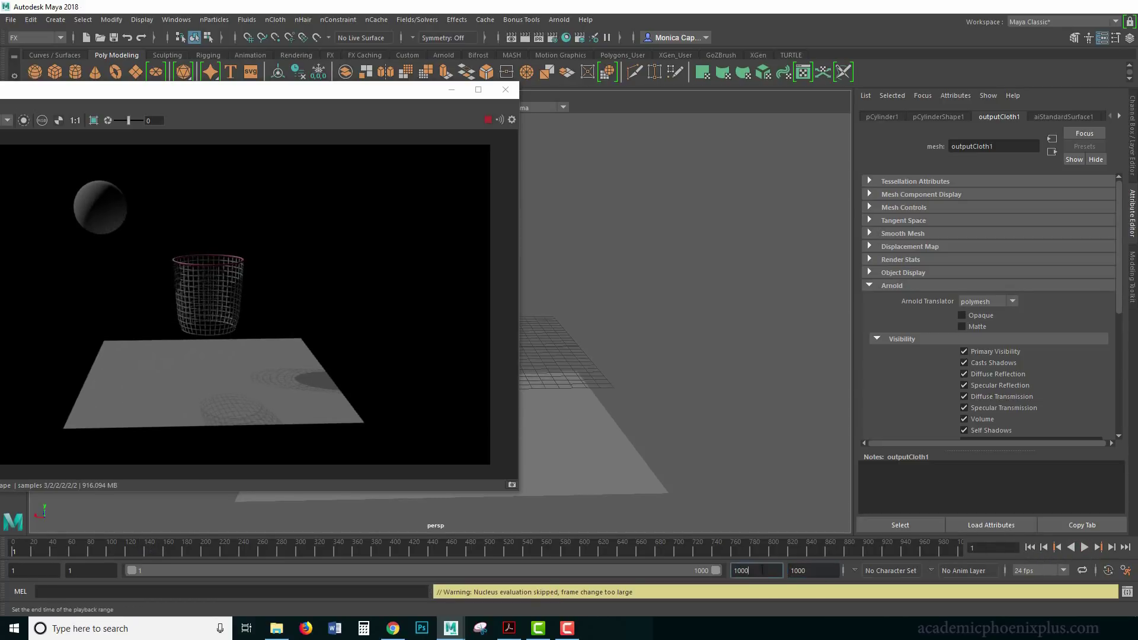
Step: Set the animation end time to 100 and play the shortened simulation
left_click_drag(764, 571, 711, 579)
type("100")
key("Return")
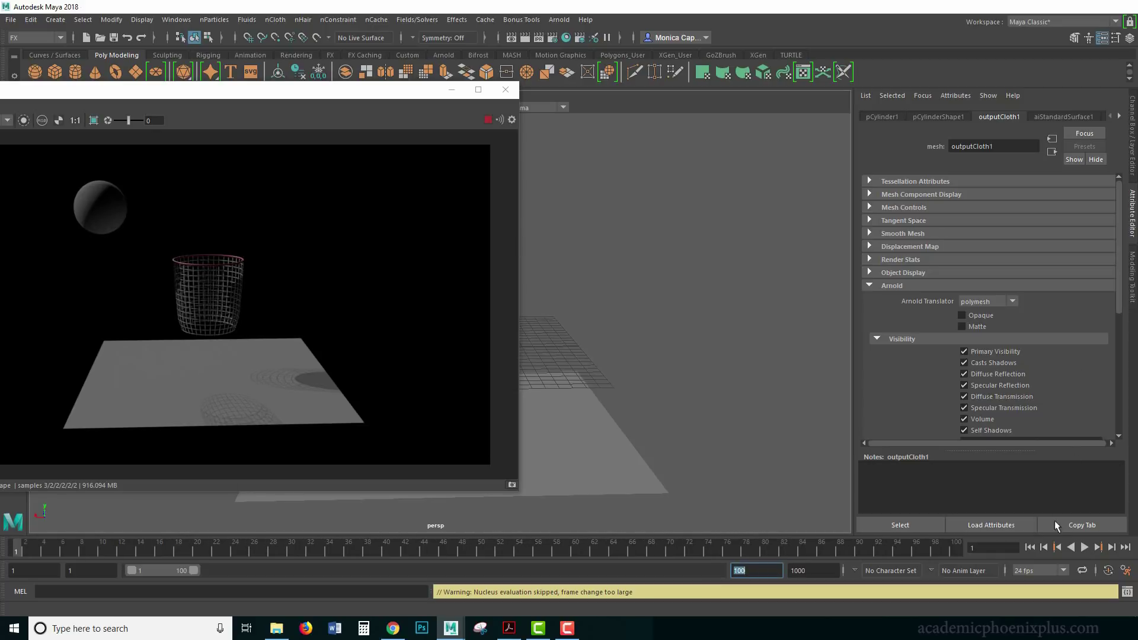
left_click(1084, 547)
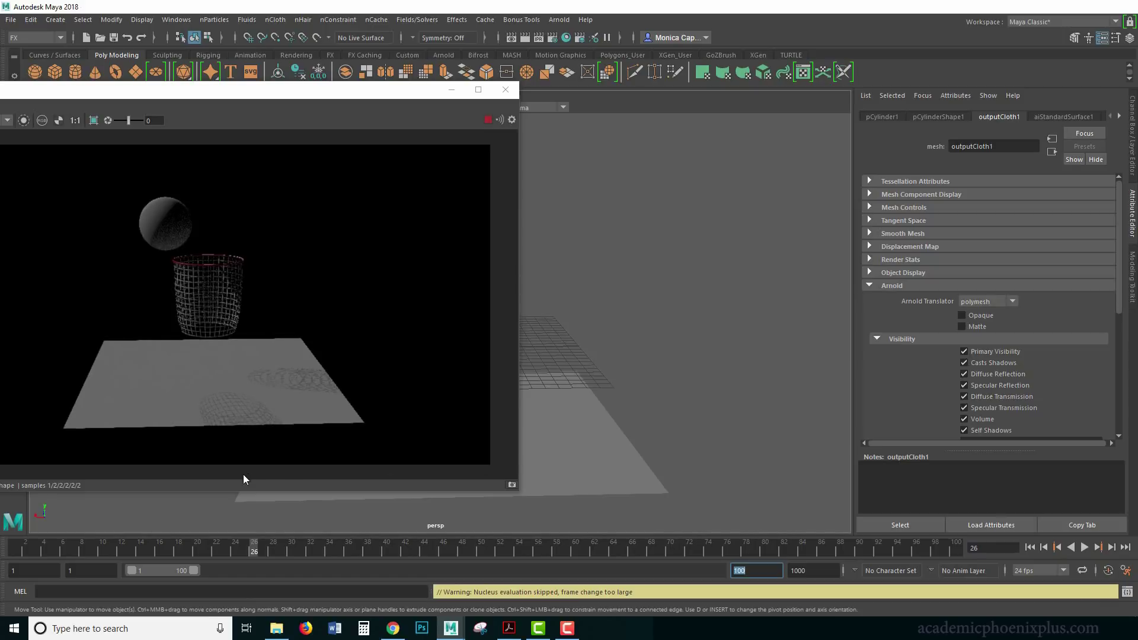
left_click_drag(72, 549, 18, 548)
Step: Set playback speed to Play Every Frame, Free, and replay the ball drop
right_click(87, 550)
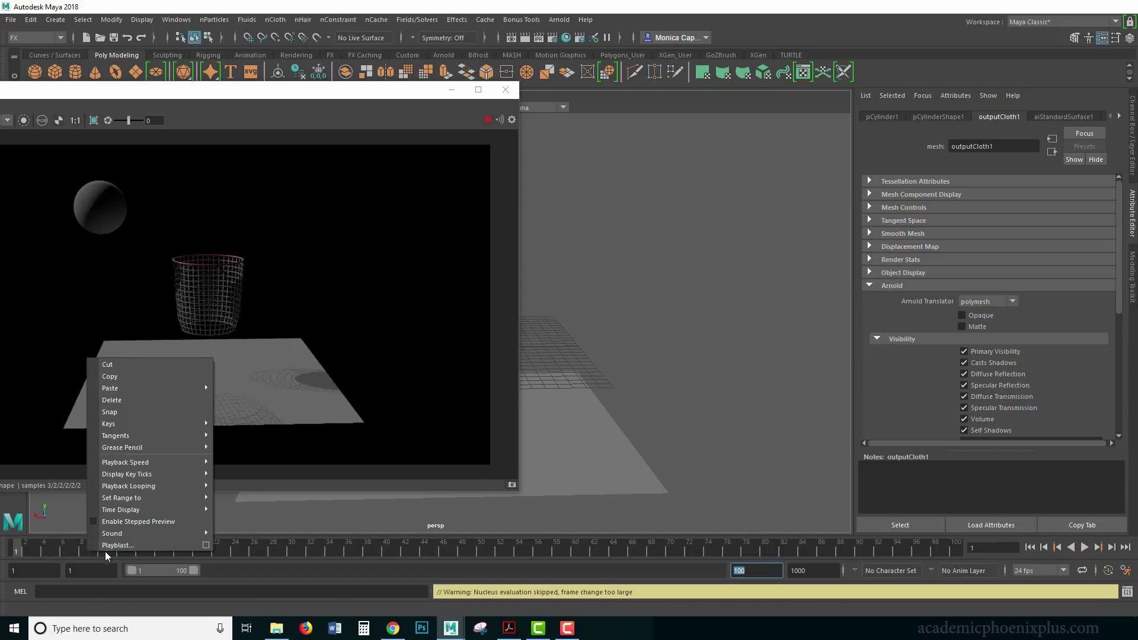
mouse_move(186, 461)
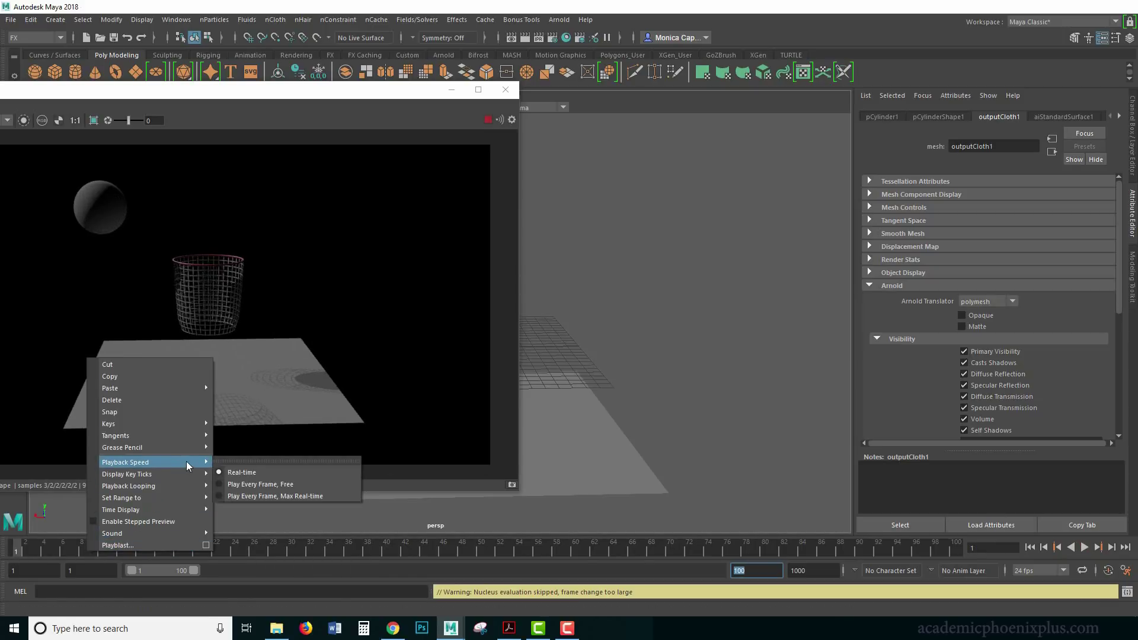
left_click(303, 481)
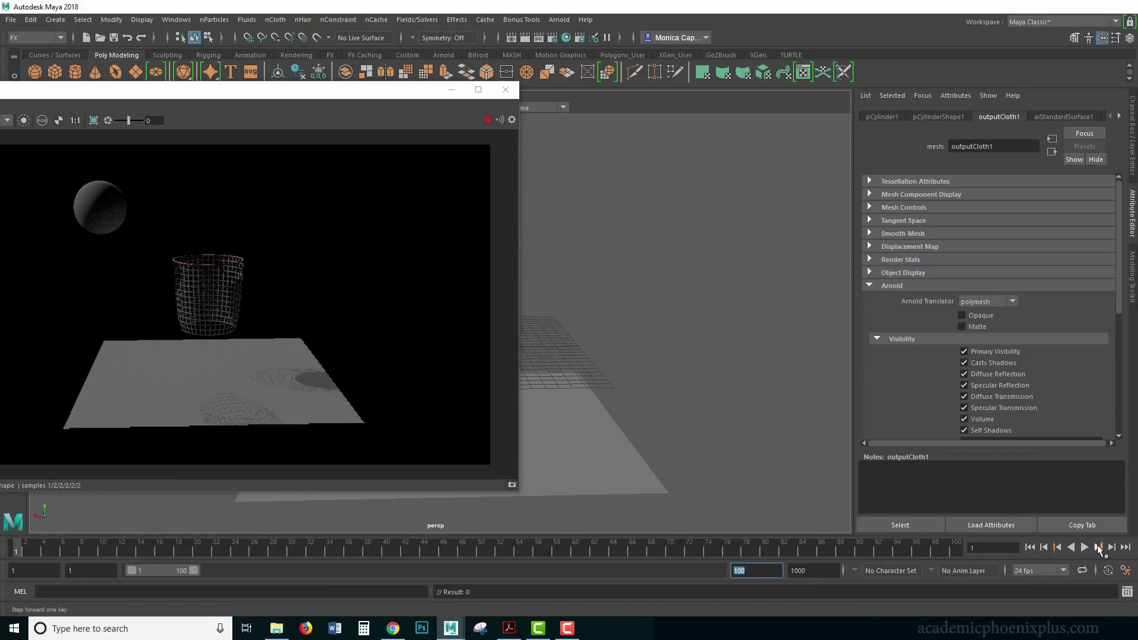
left_click(1084, 547)
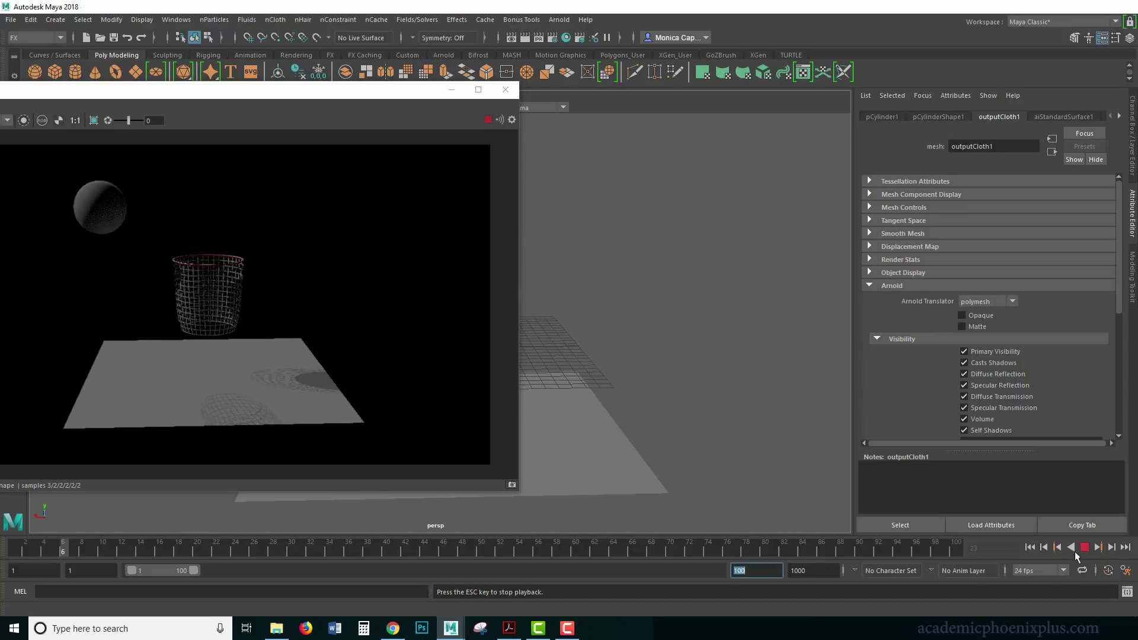
left_click(1084, 547)
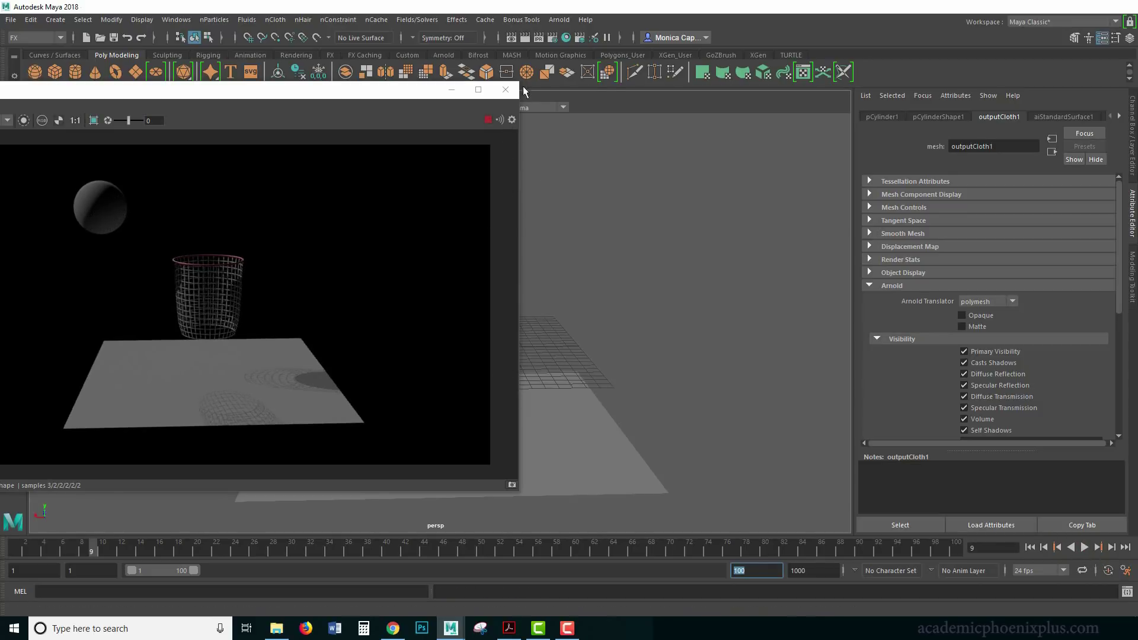
Step: Close the RenderView, deselect the basket, then tumble and dolly in on it at frame 9
left_click(505, 90)
left_click(535, 289)
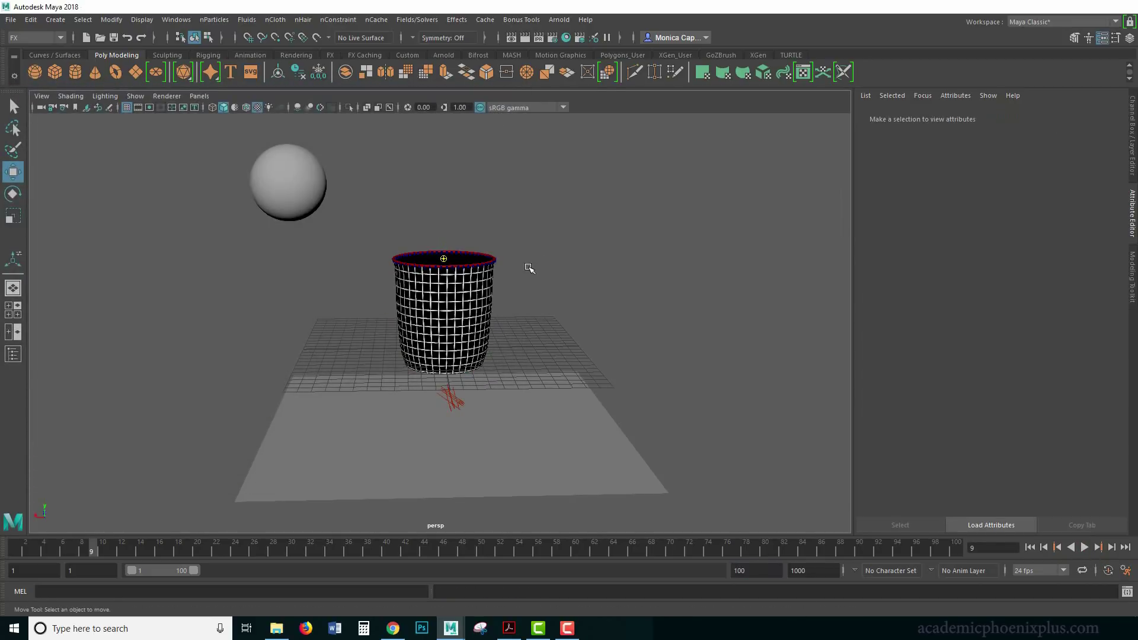
mouse_move(597, 286)
left_mouse_down("alt")
mouse_move(521, 305)
mouse_move(597, 287)
left_mouse_up("alt")
scroll(460, 268, "up", 3)
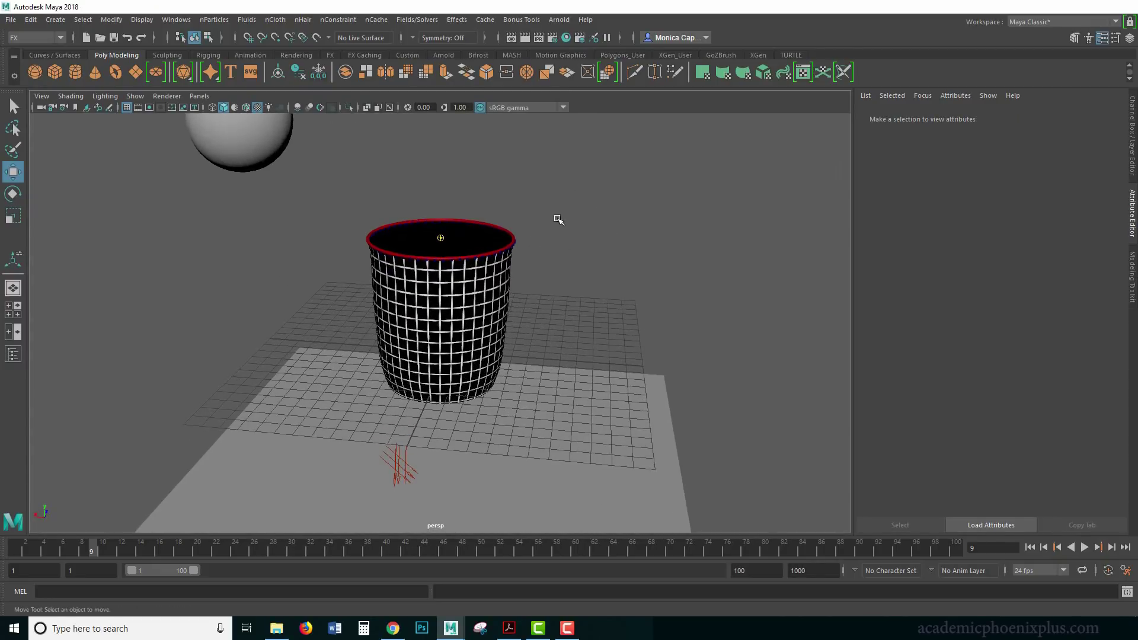